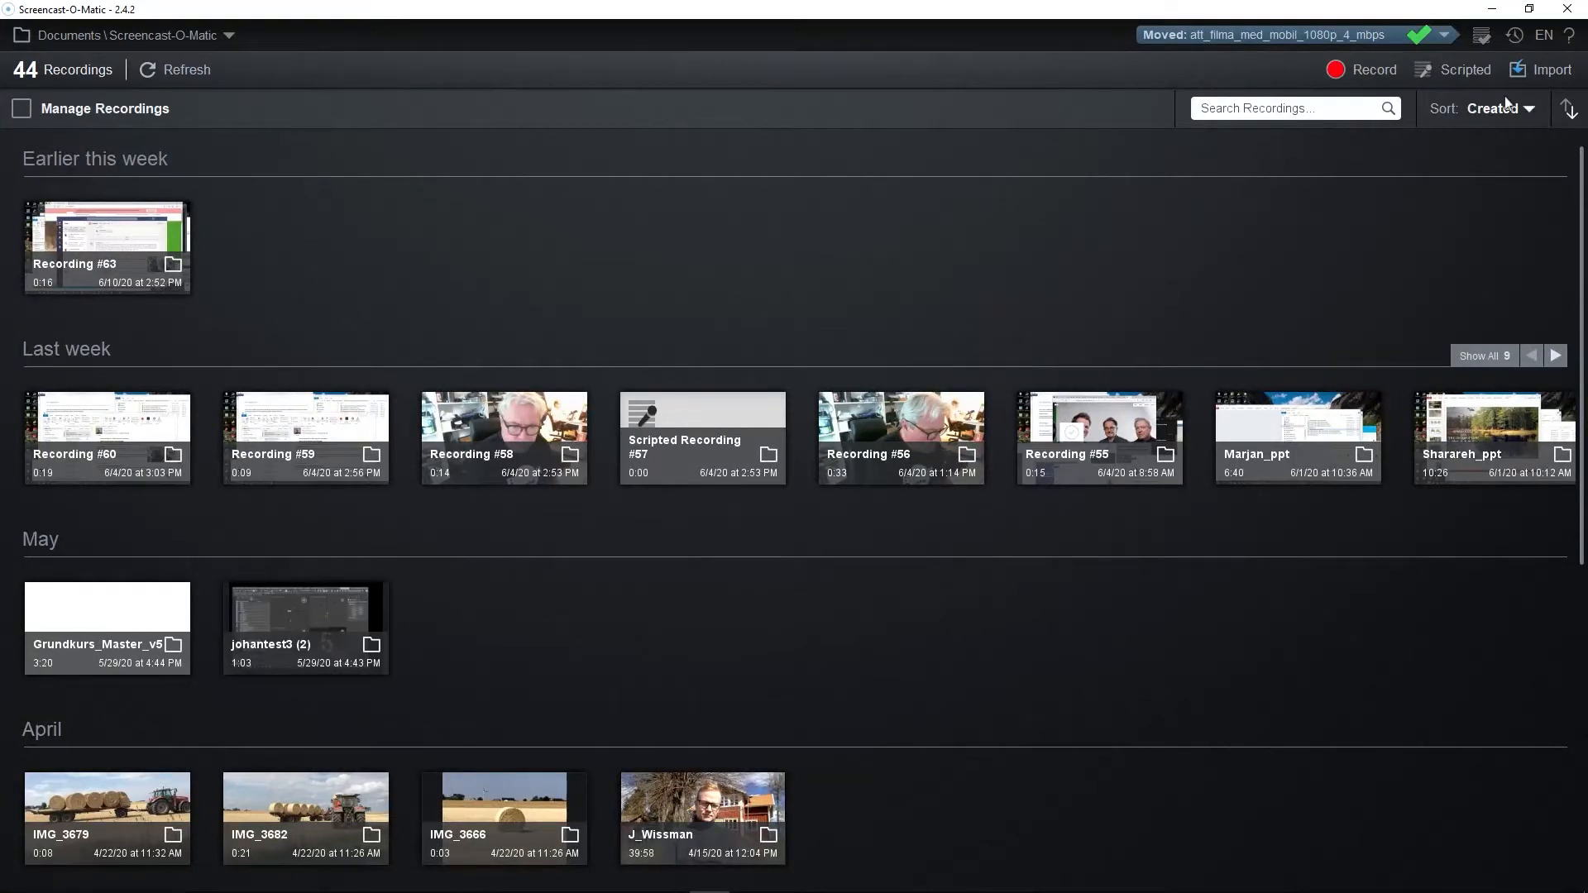
# Import att_filma_med_mobil_1080p_4_mbps.mp4 into the library and open its recording page
pyautogui.click(1540, 71)
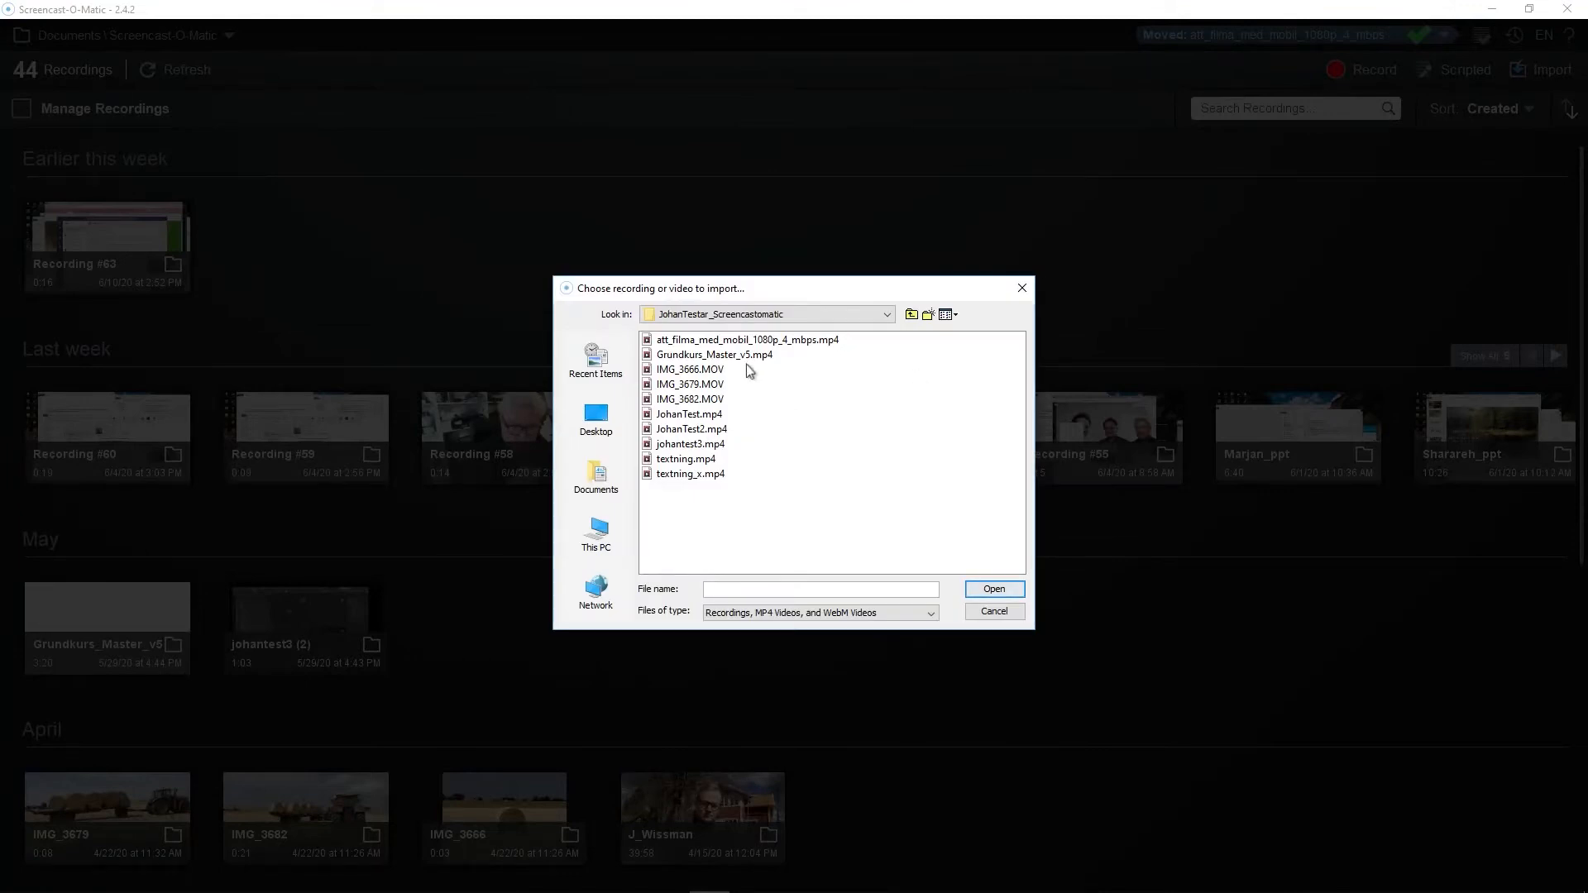
pyautogui.click(745, 340)
pyautogui.click(987, 589)
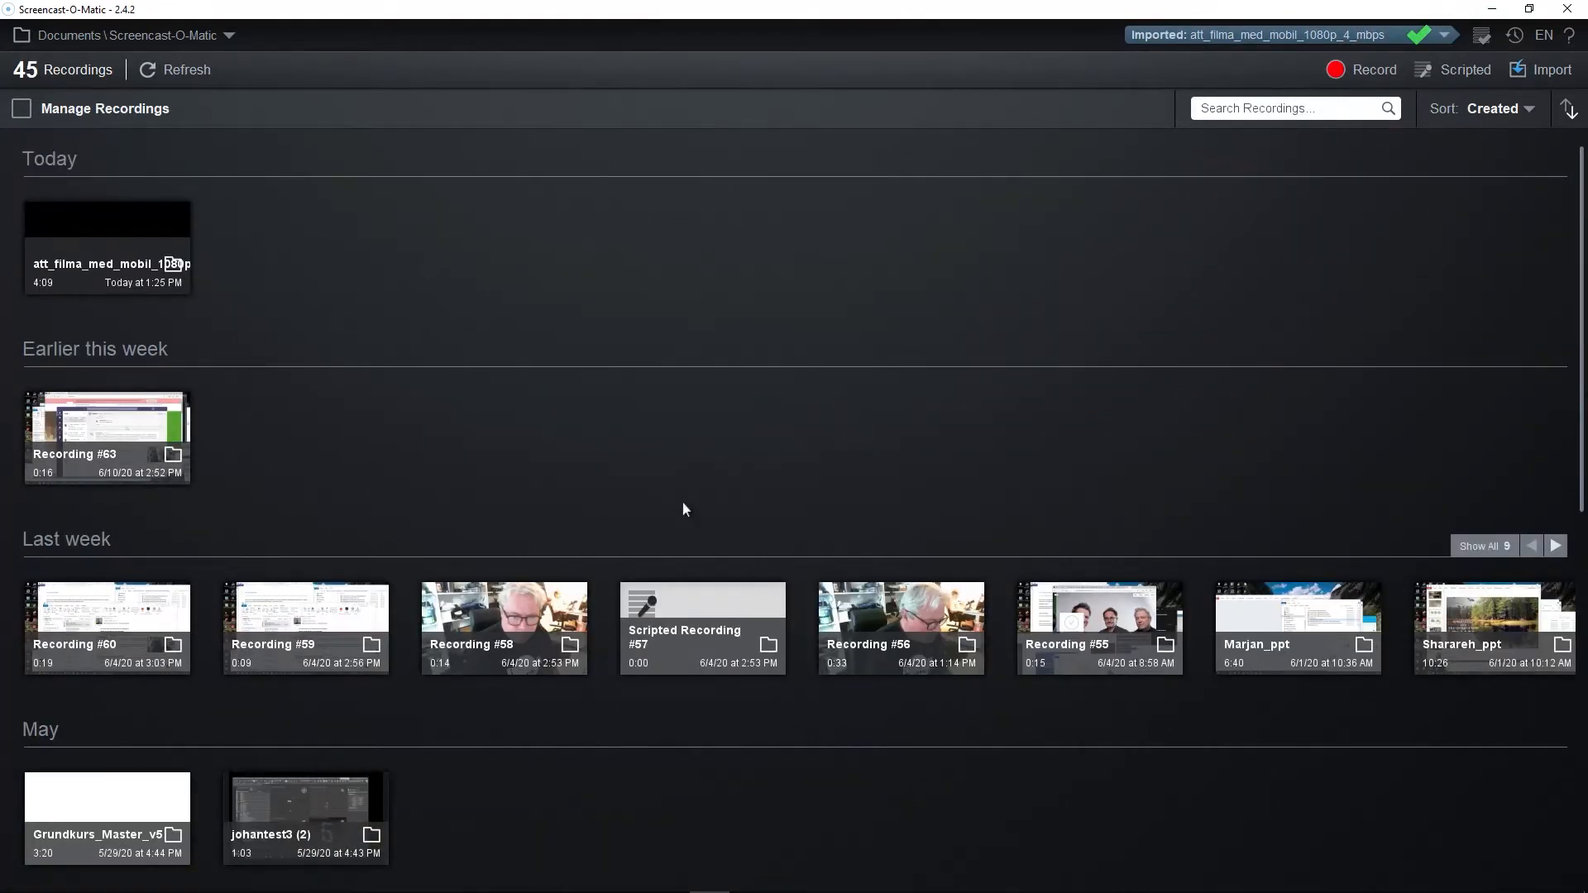
pyautogui.click(114, 242)
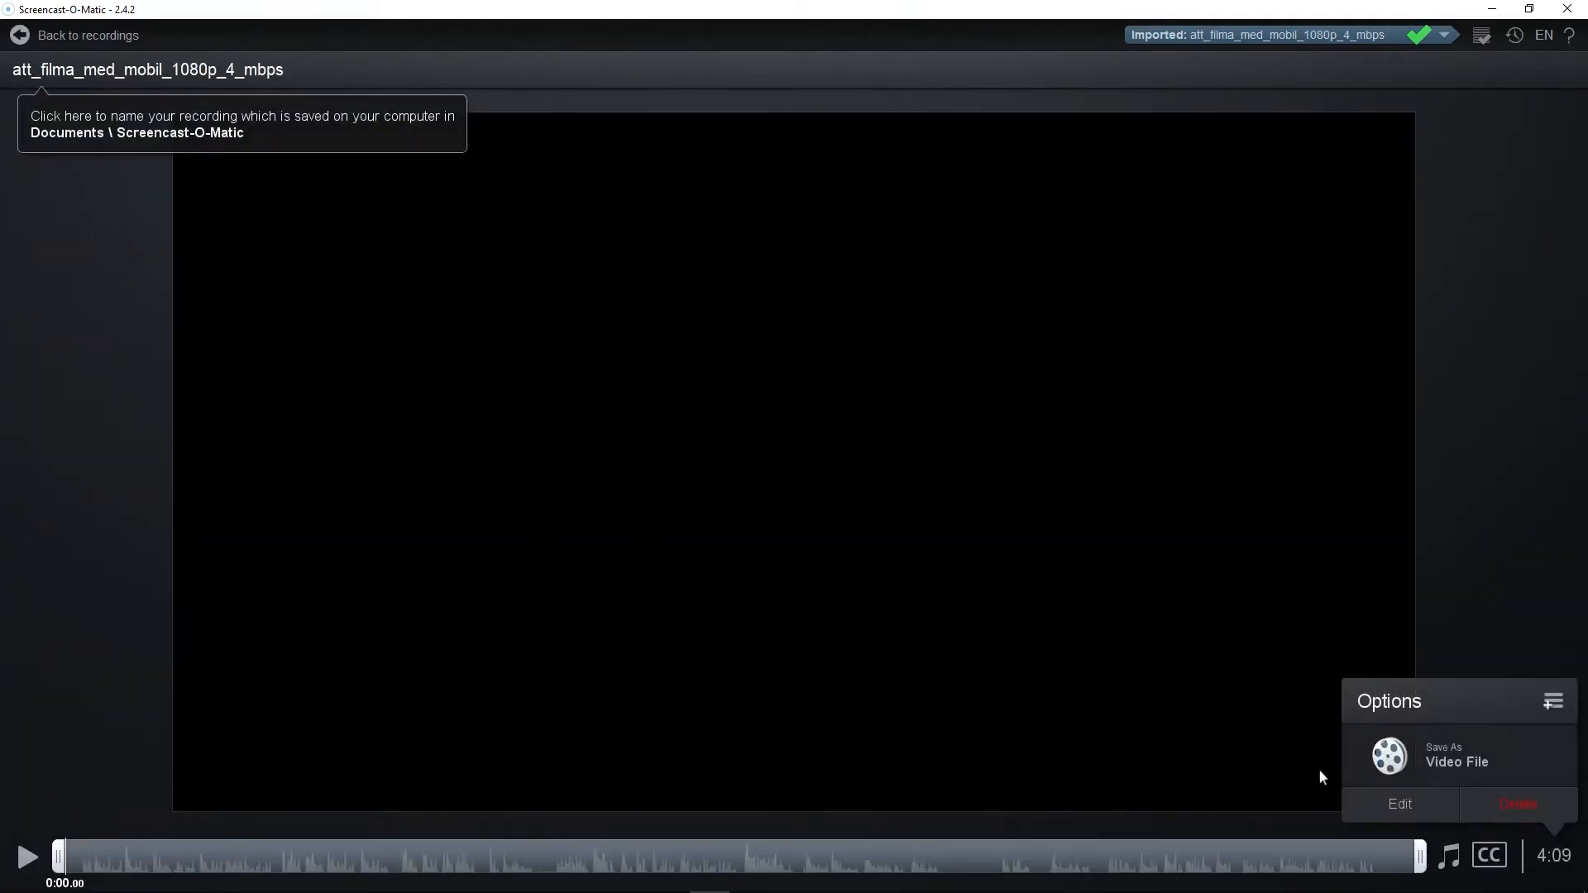
# Open the video in the editor and start a new caption track titled Undertexter
pyautogui.click(1400, 804)
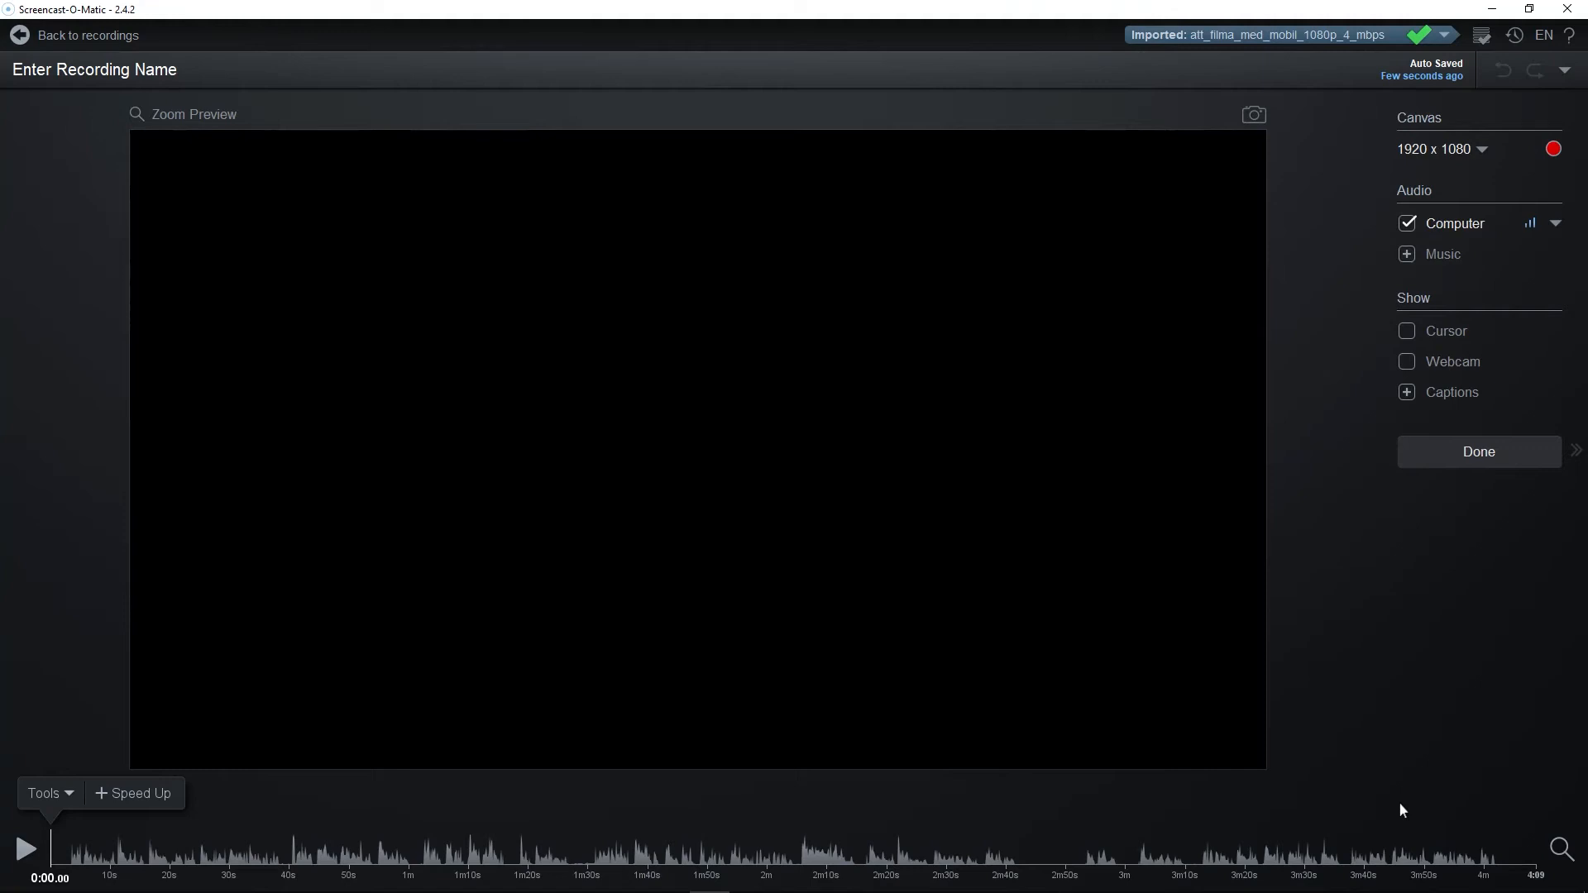
pyautogui.click(1409, 396)
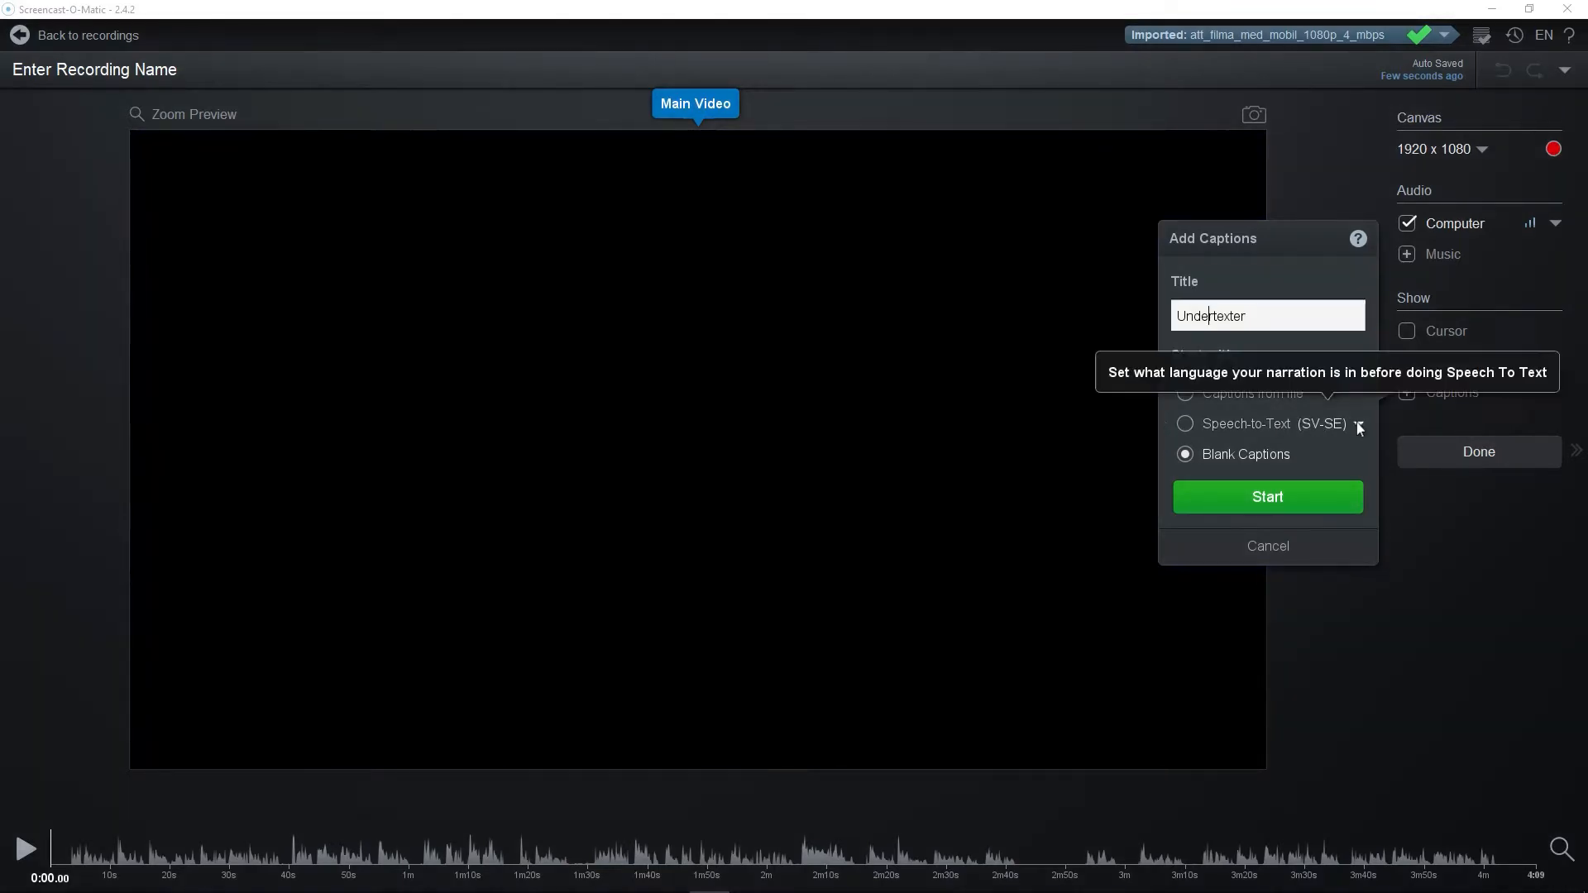
# Generate Speech-to-Text captions in Svenska (Sverige) for the Undertexter track
pyautogui.click(1357, 423)
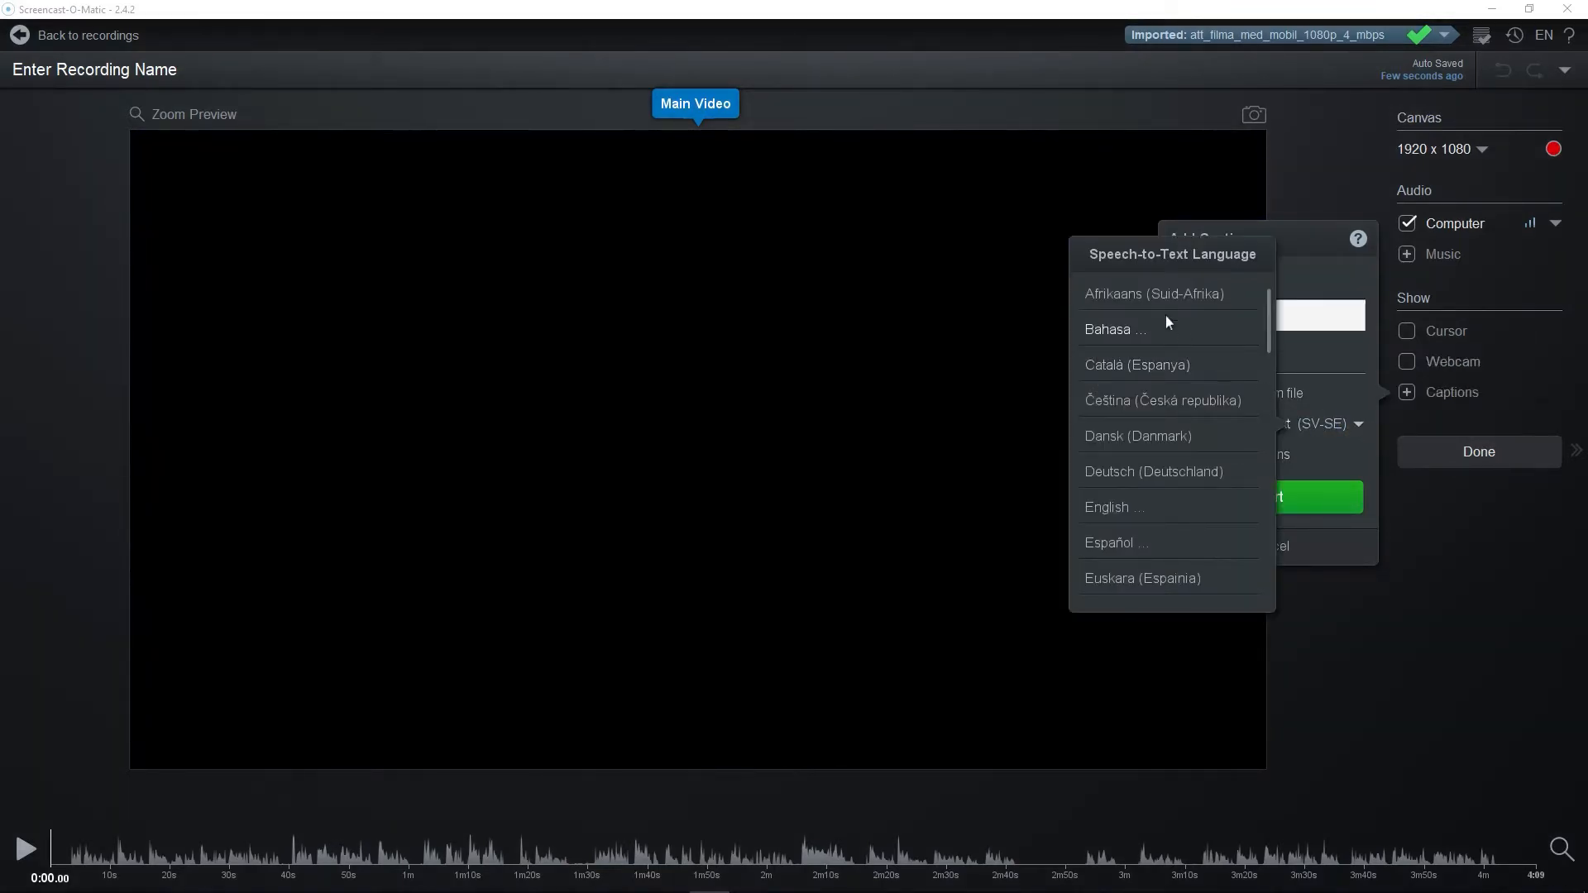
pyautogui.scroll(-6, 1142, 507)
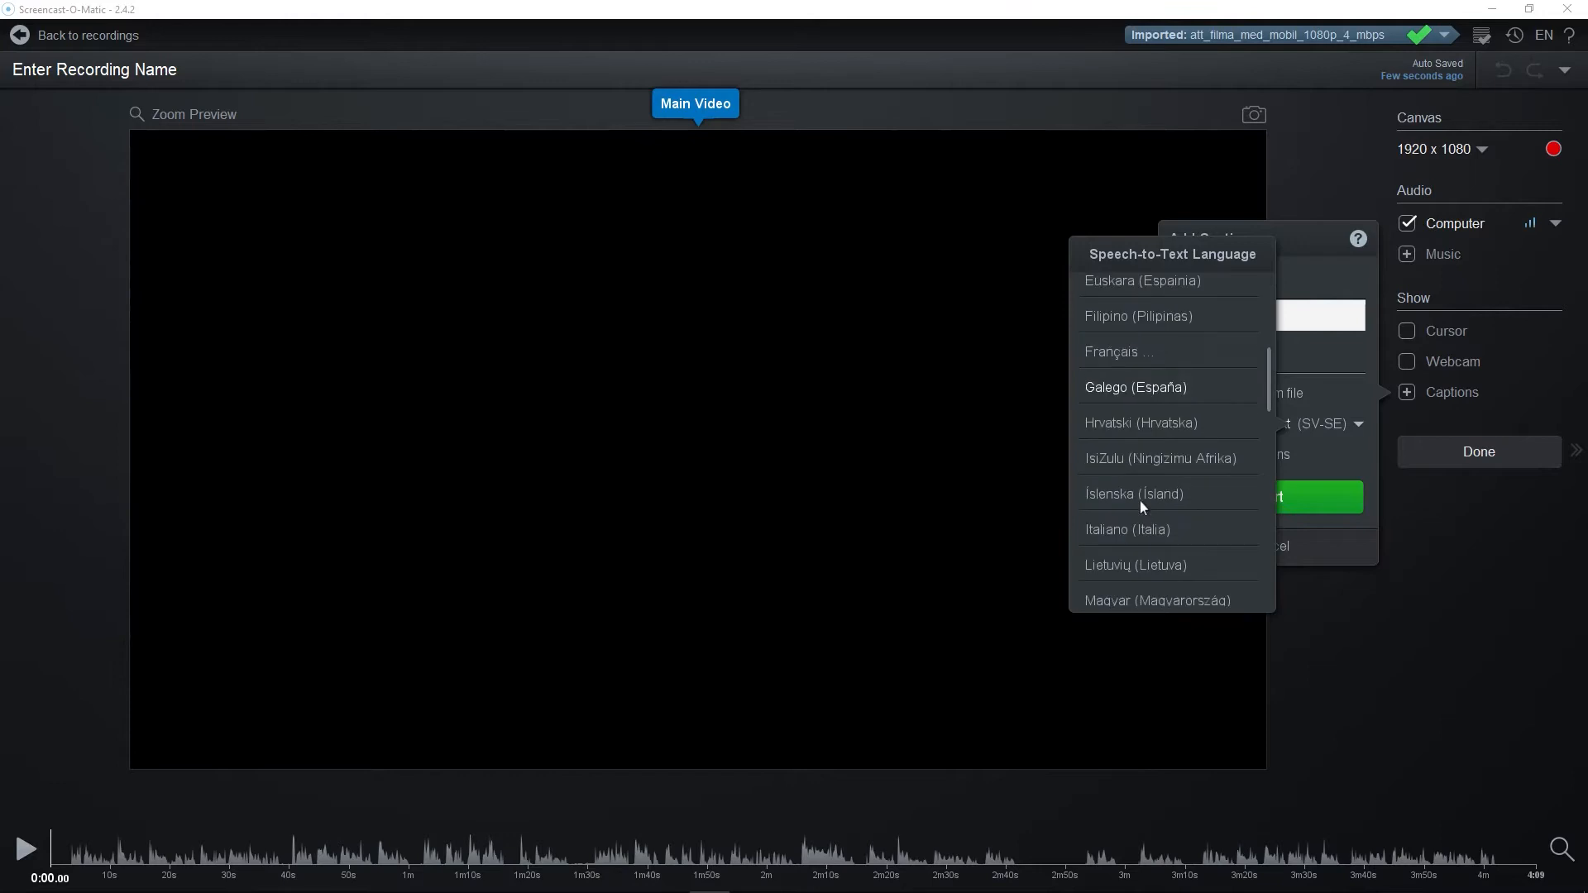
pyautogui.scroll(-2, 1140, 499)
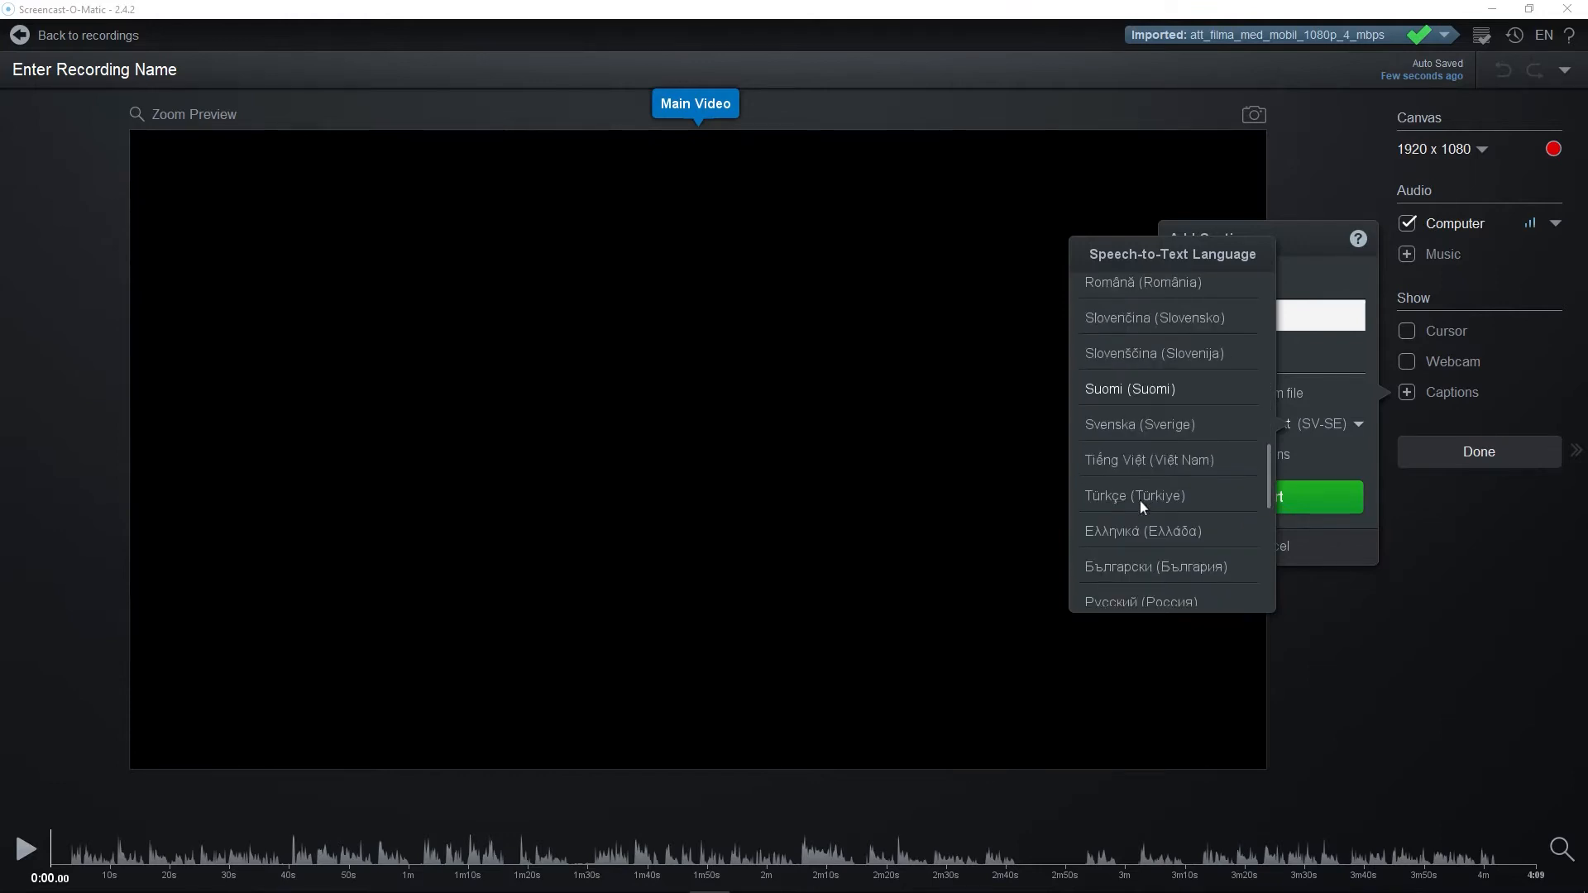
pyautogui.click(1131, 423)
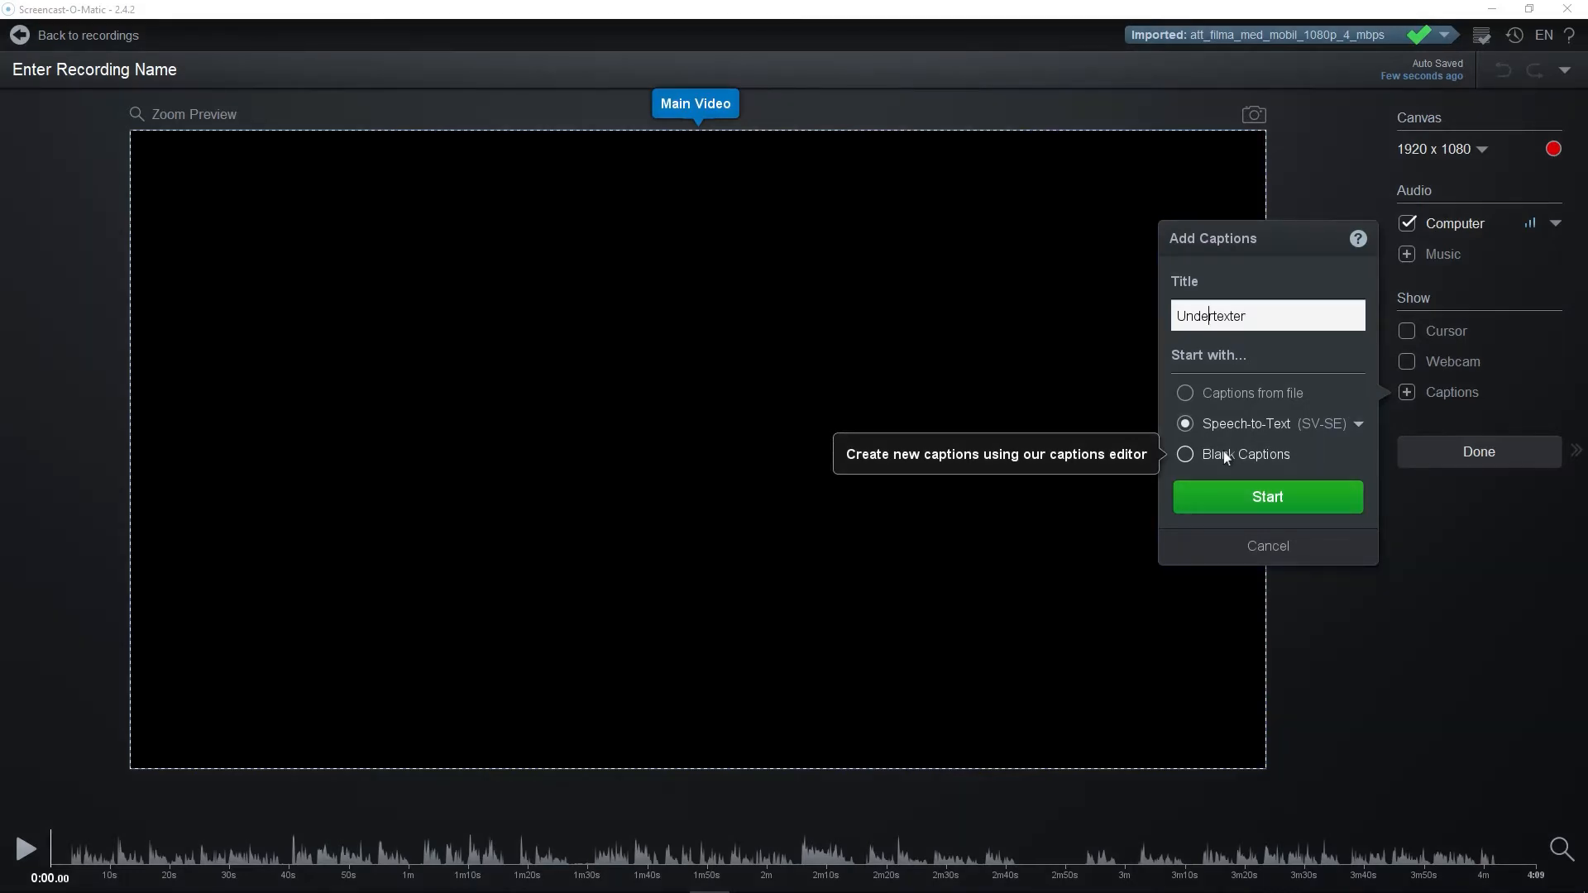
pyautogui.click(1263, 496)
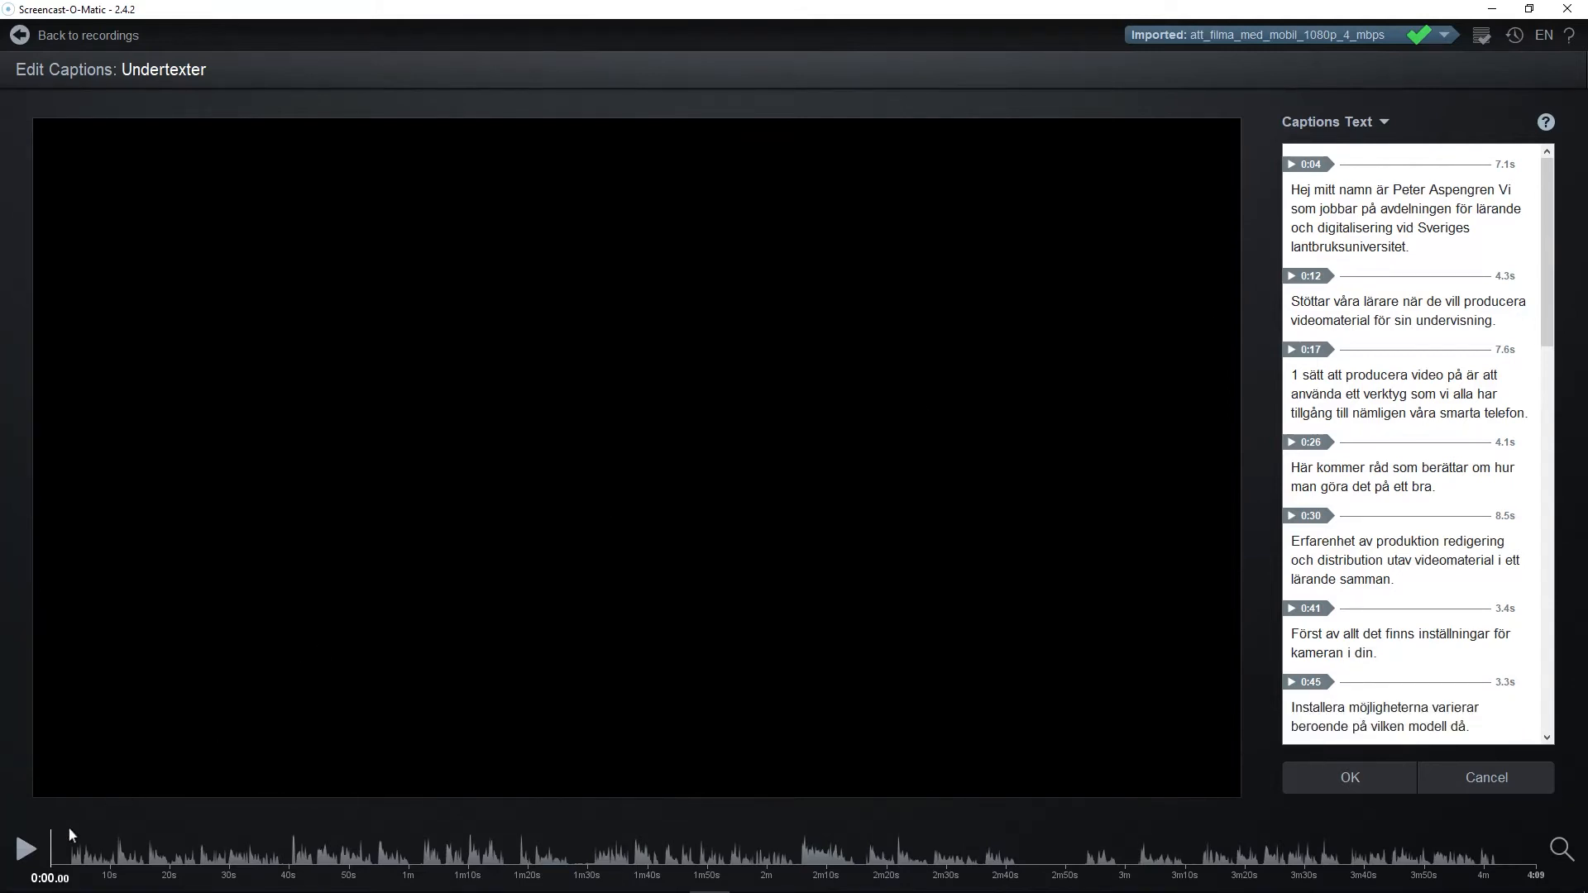
# Fix the 0:04 caption: period before 'Vi' and ', SLU' after 'lantbruksuniversitet'
pyautogui.click(20, 850)
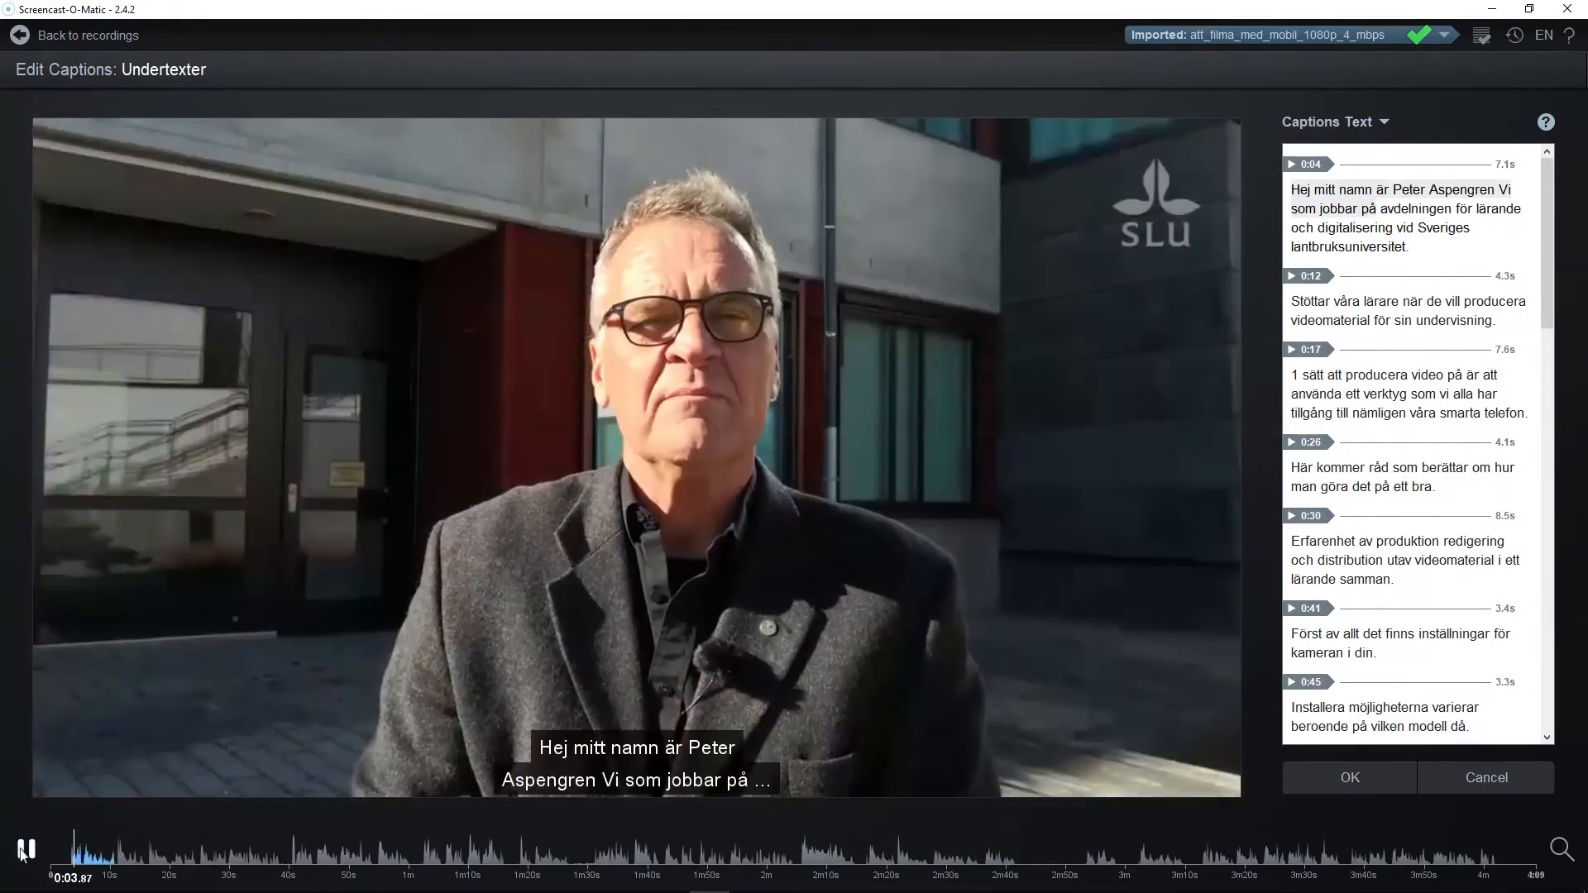
pyautogui.click(25, 849)
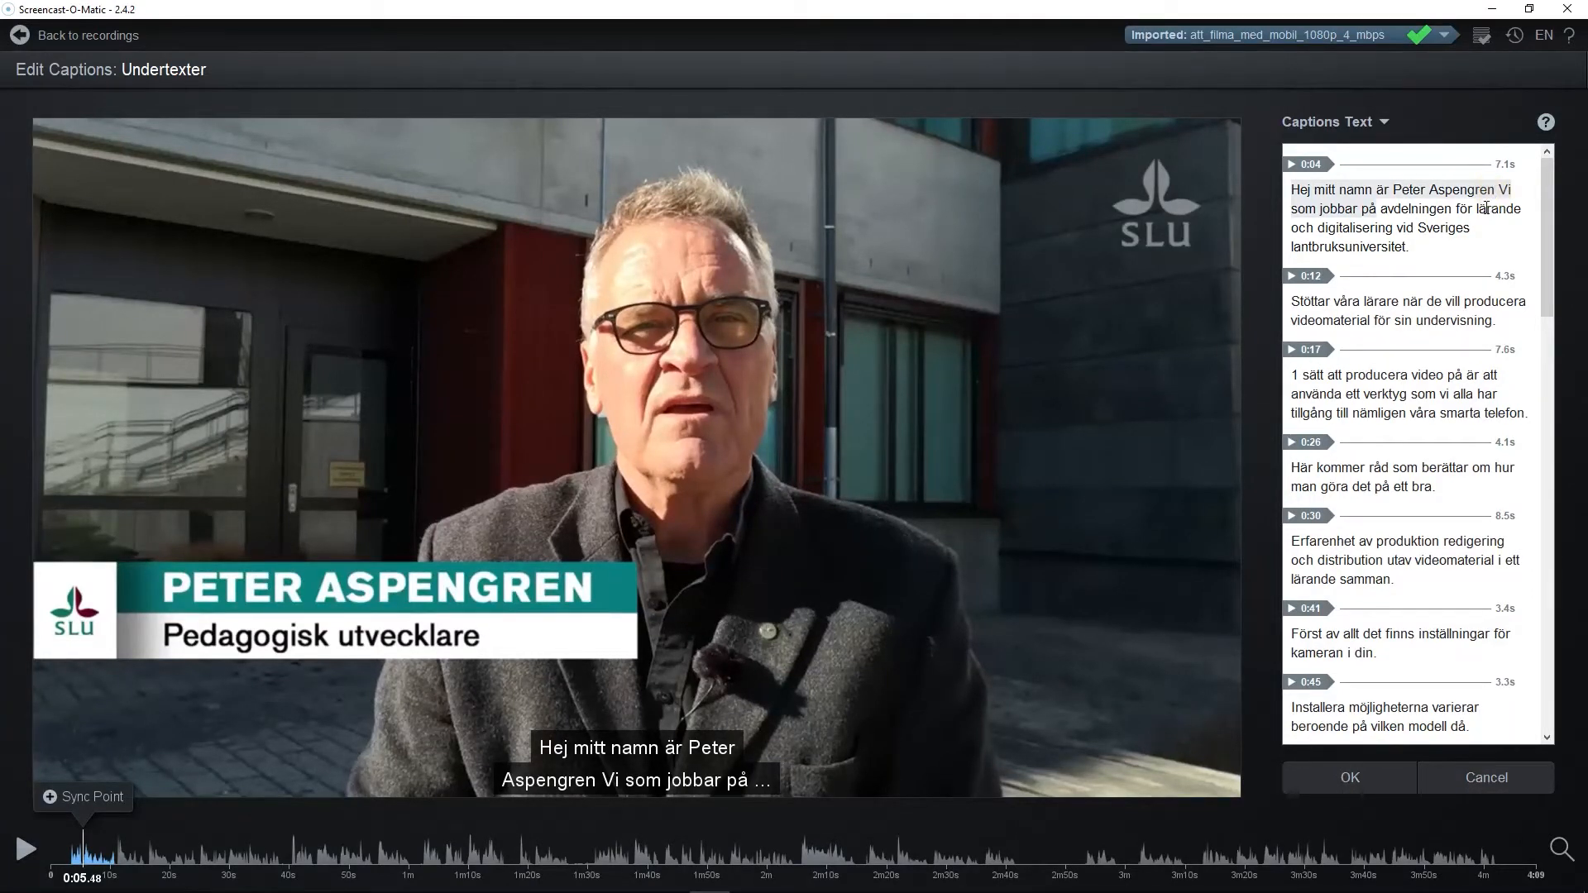
pyautogui.write('.')
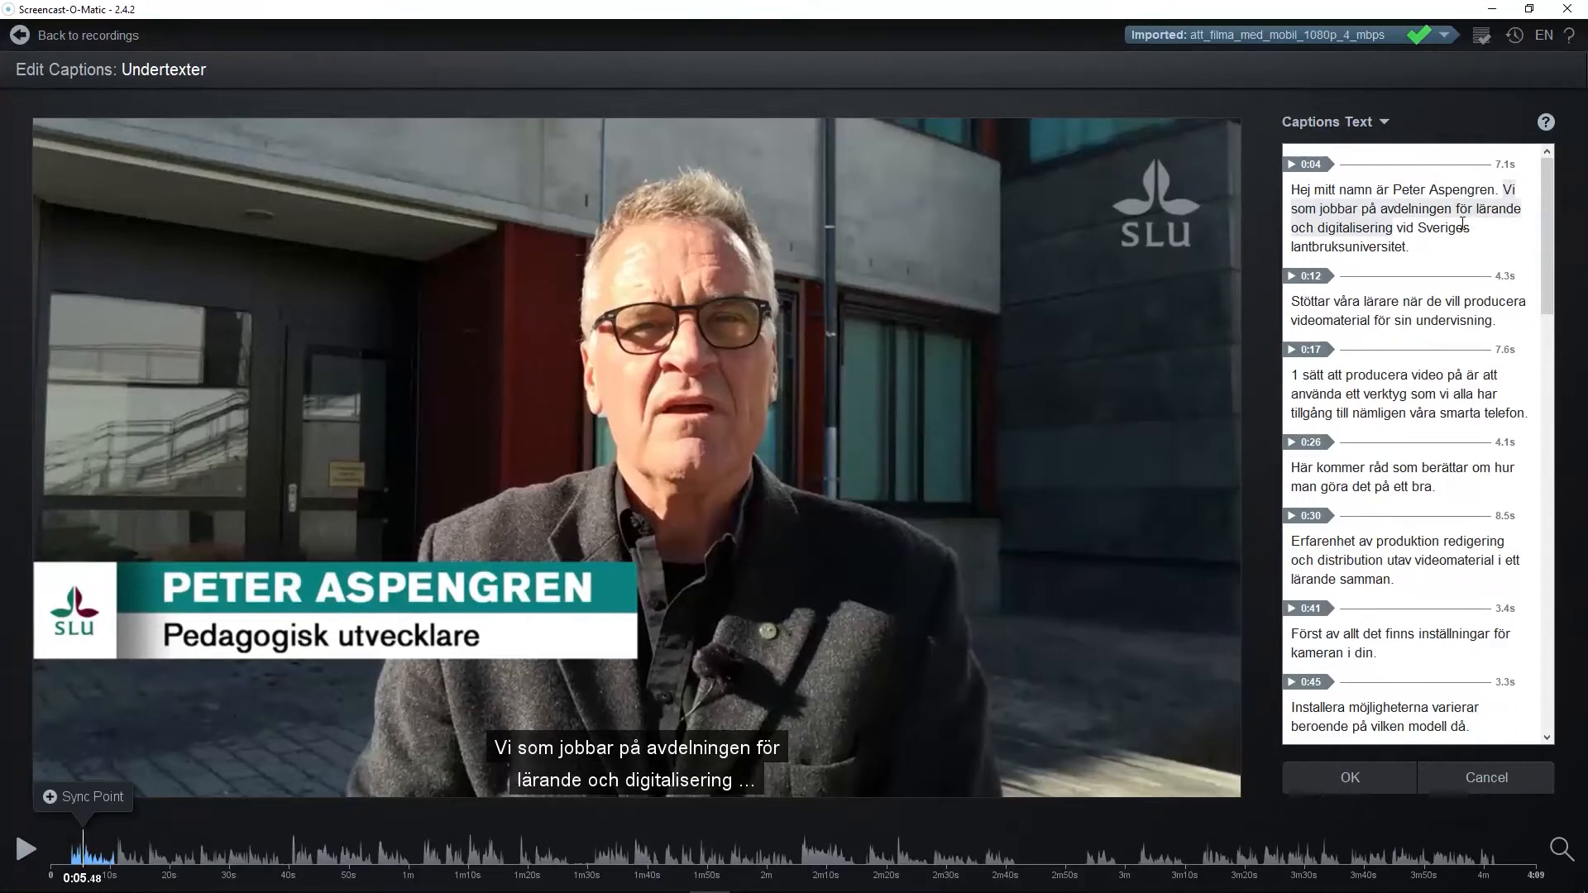
pyautogui.press('Tab')
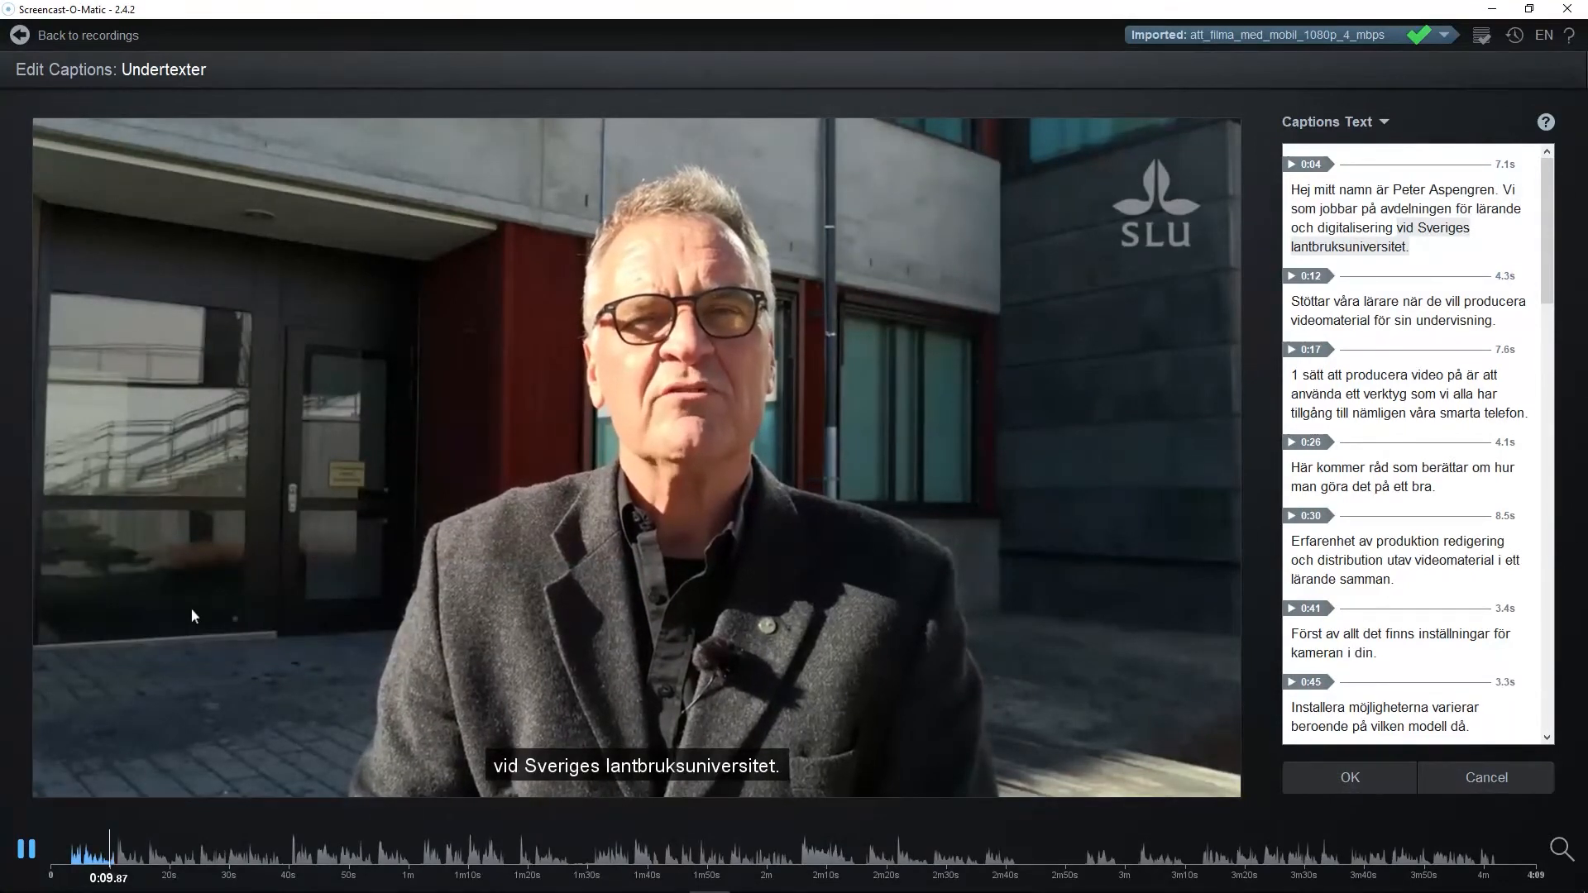
pyautogui.click(25, 849)
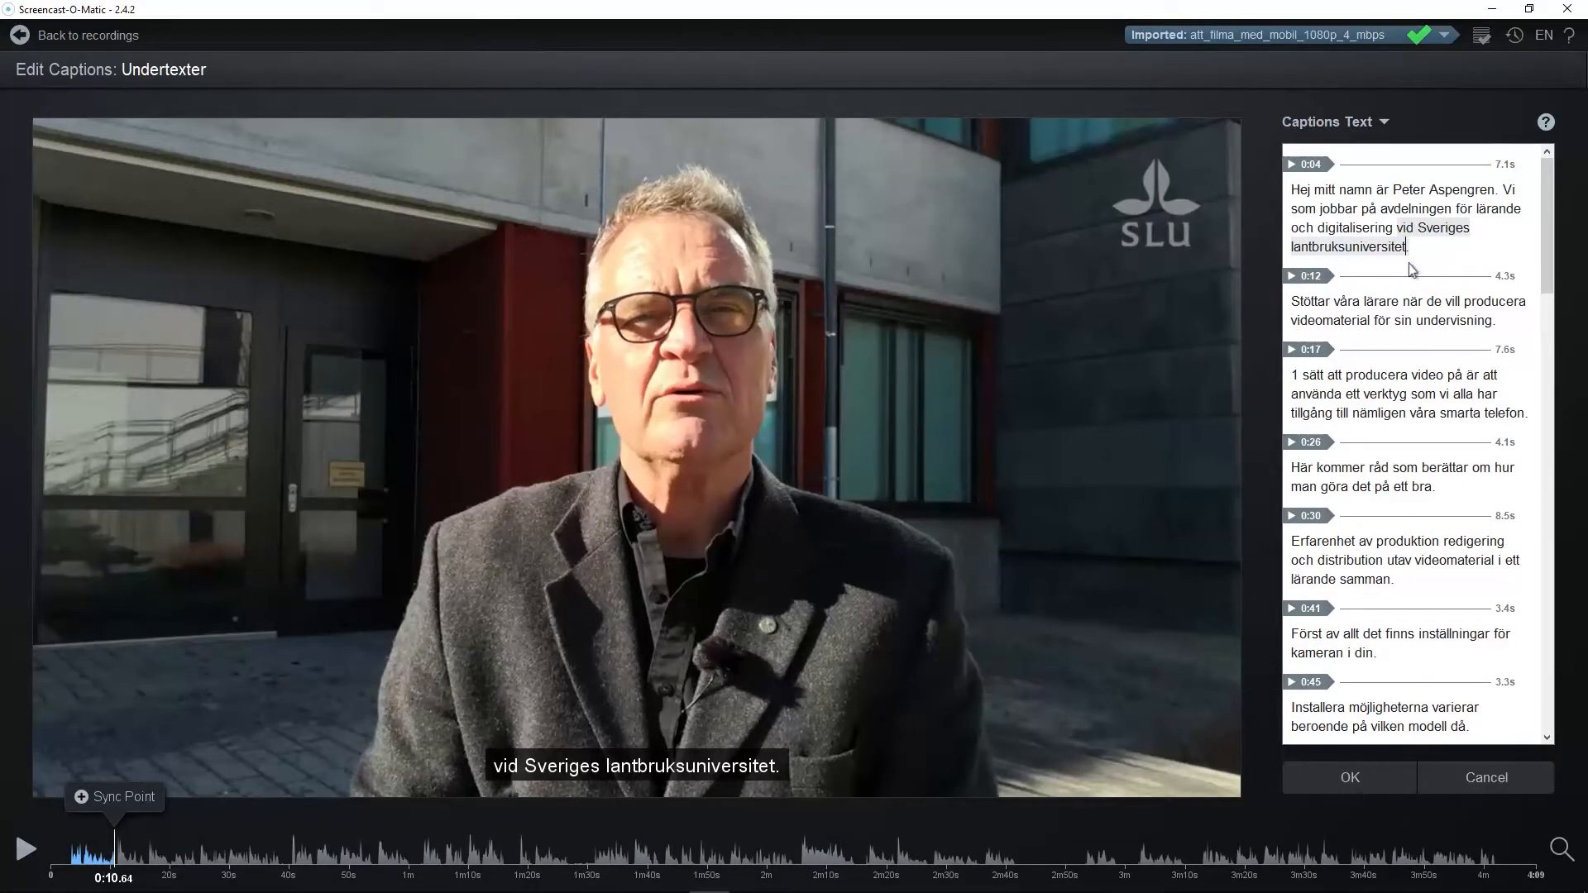
pyautogui.write(', SLU')
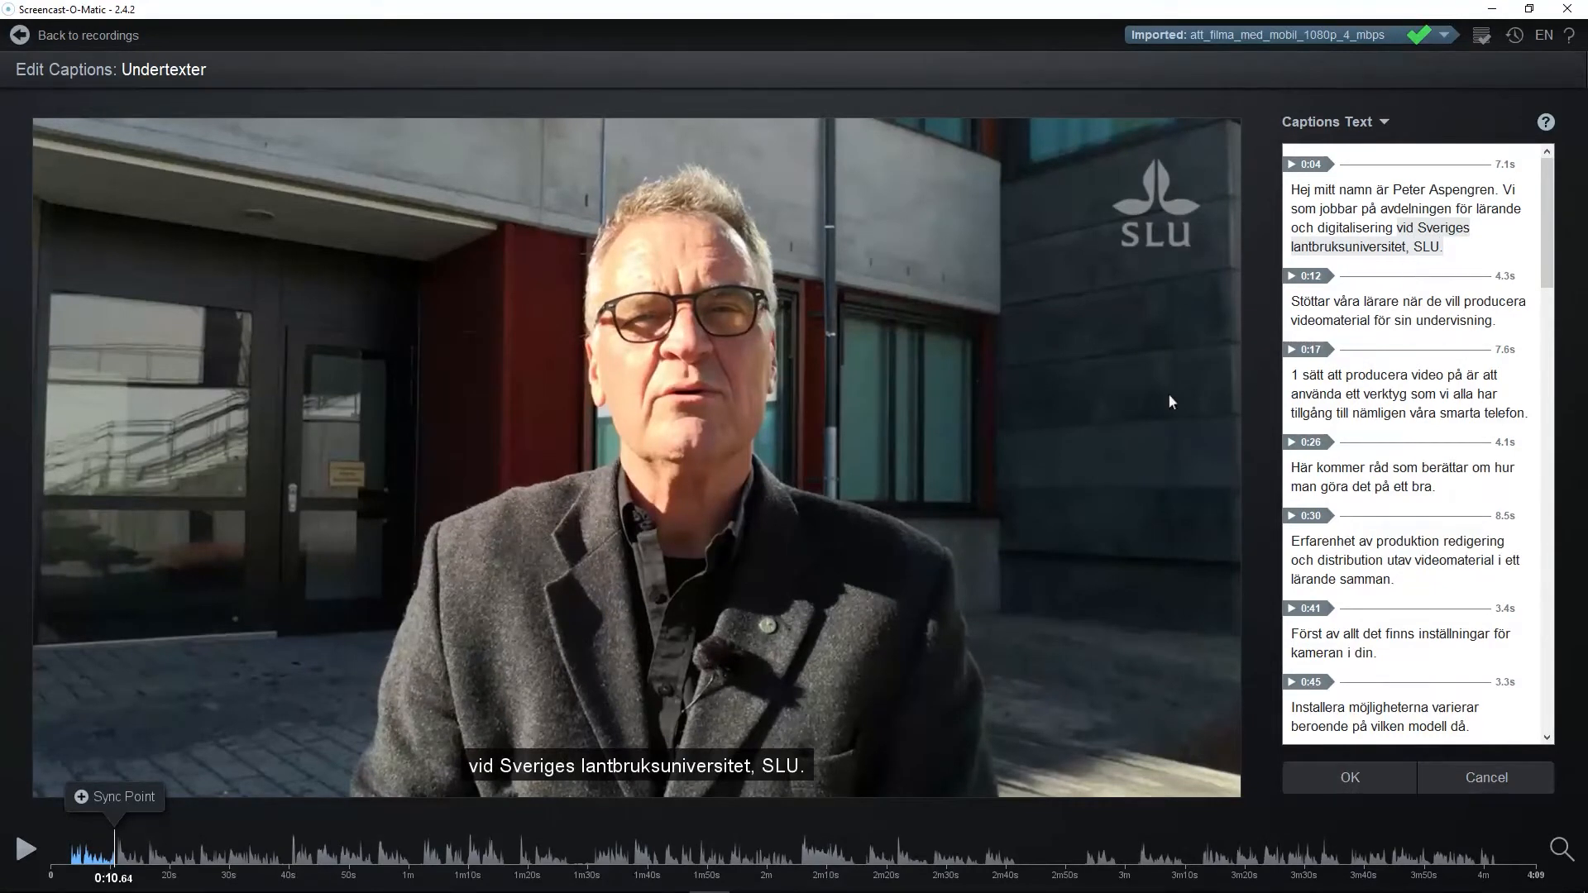
pyautogui.click(26, 850)
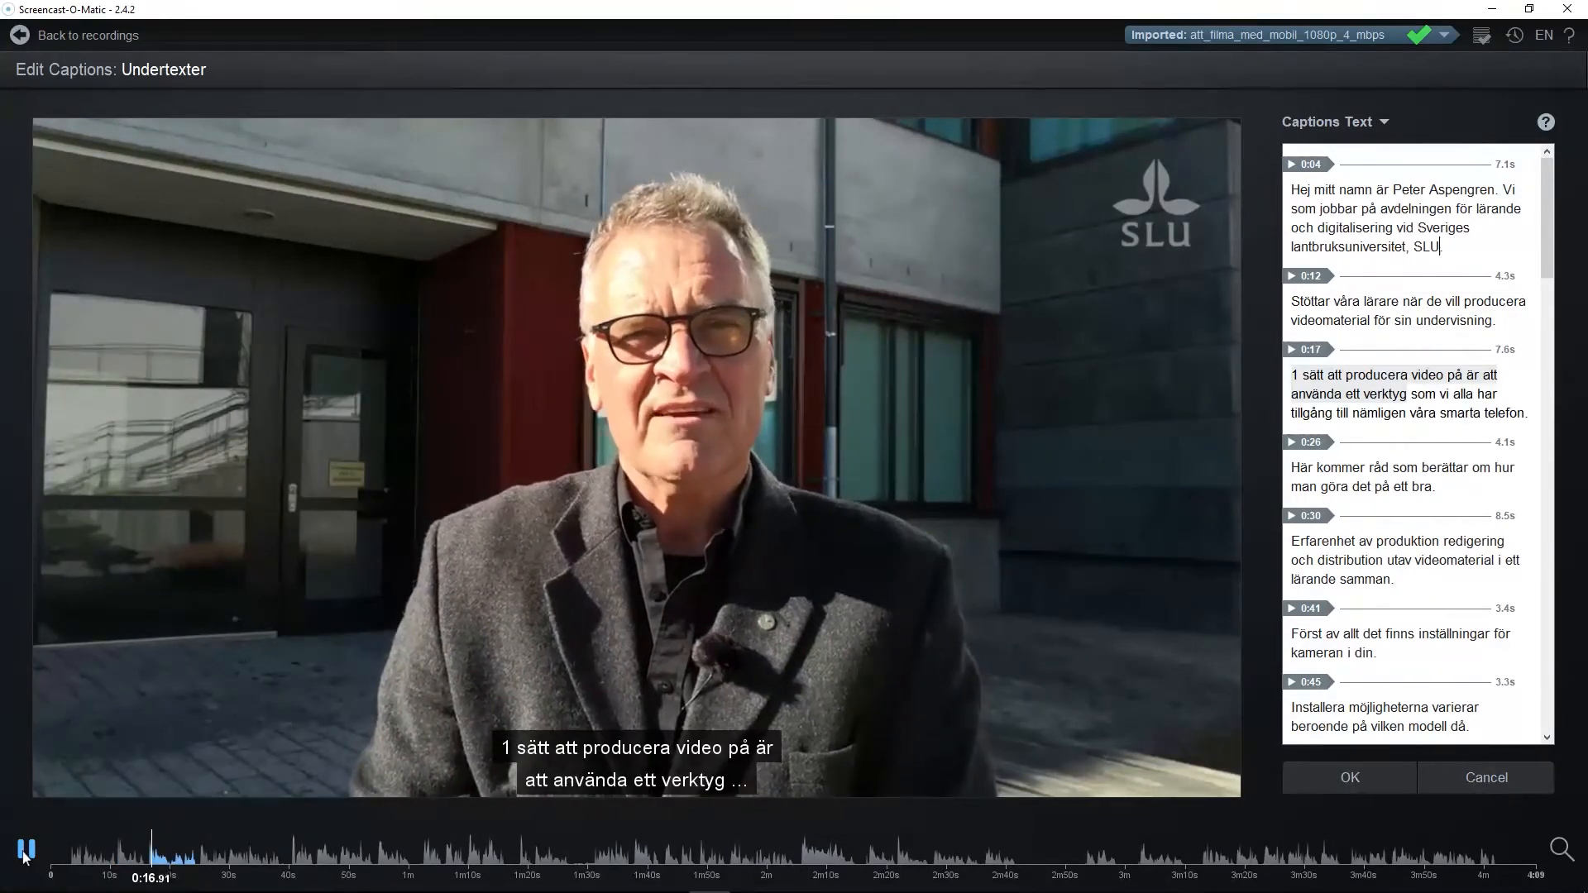
# Replace the leading '1' with 'Ett' in the 0:17 caption
pyautogui.click(25, 849)
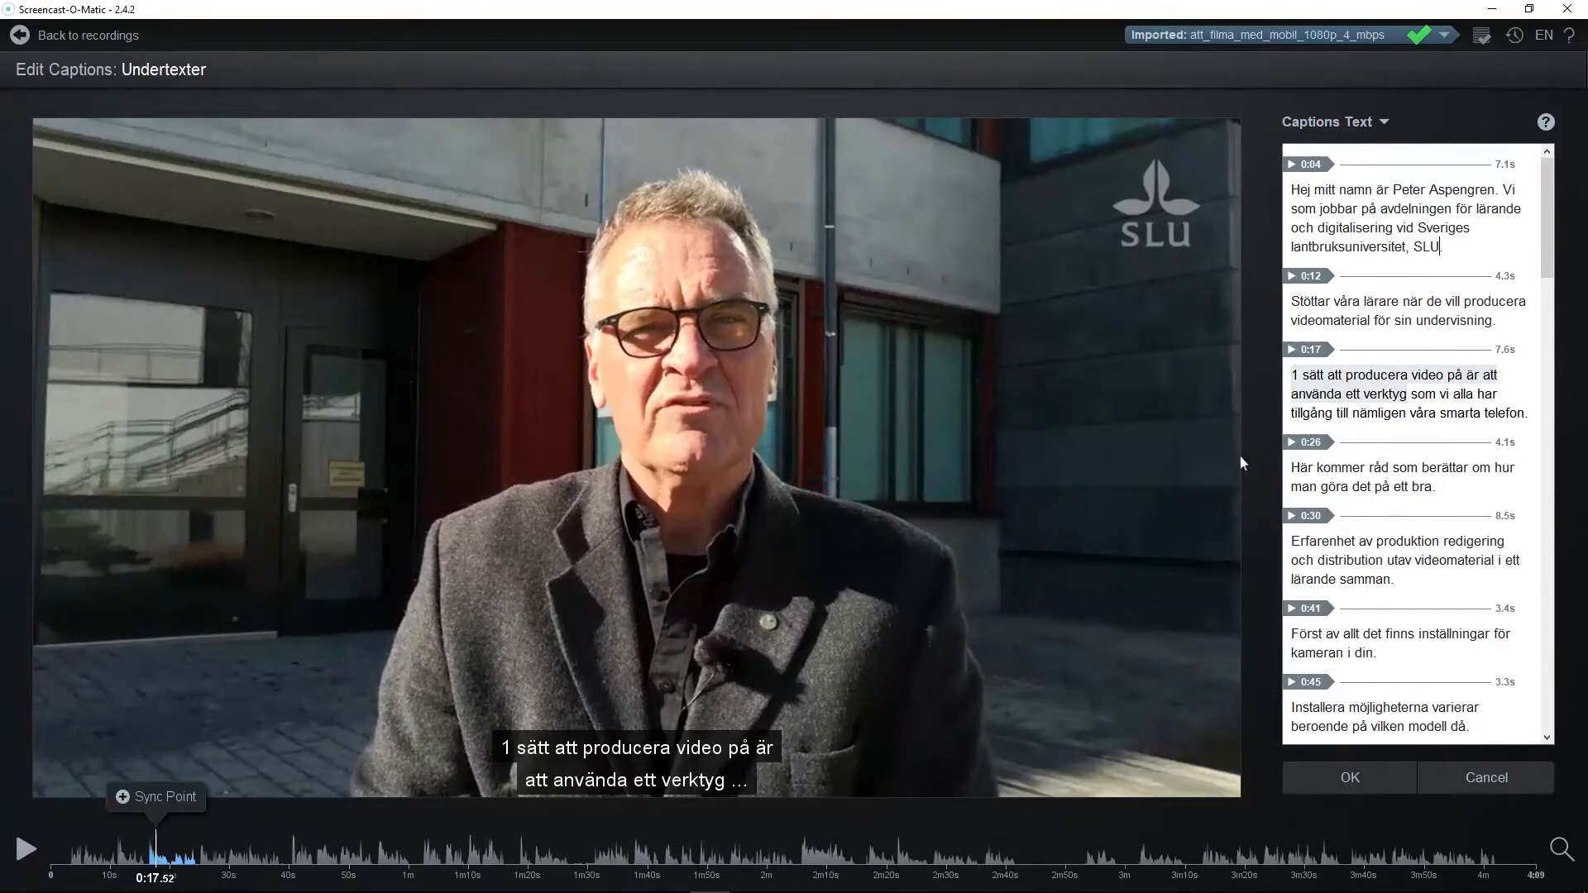
pyautogui.moveTo(1301, 375); pyautogui.dragTo(1292, 375)
pyautogui.write('Ett')
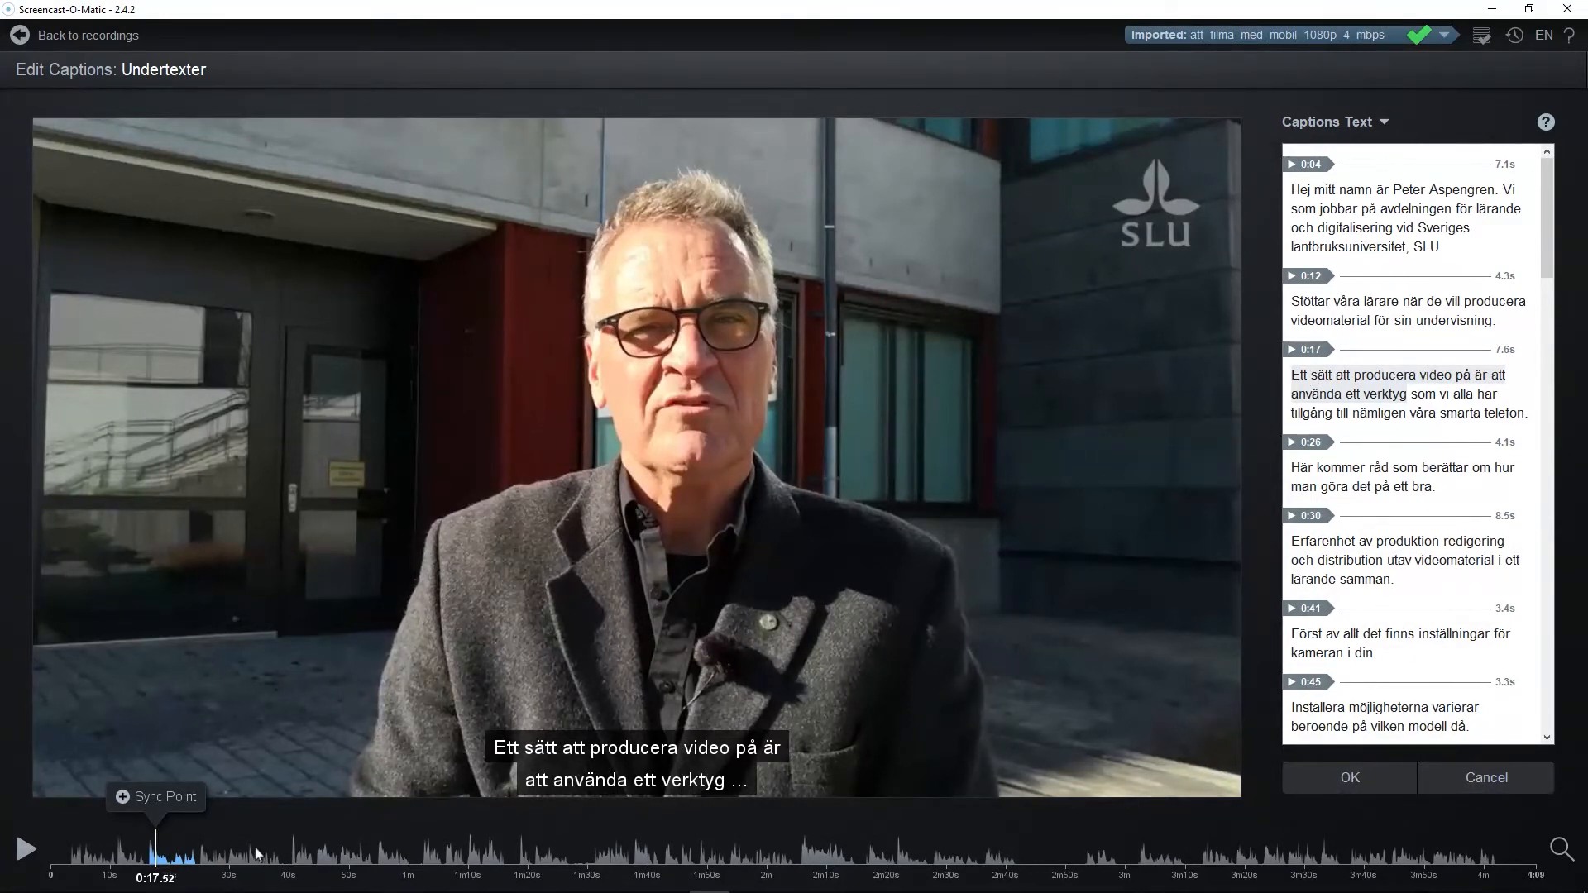
pyautogui.click(26, 849)
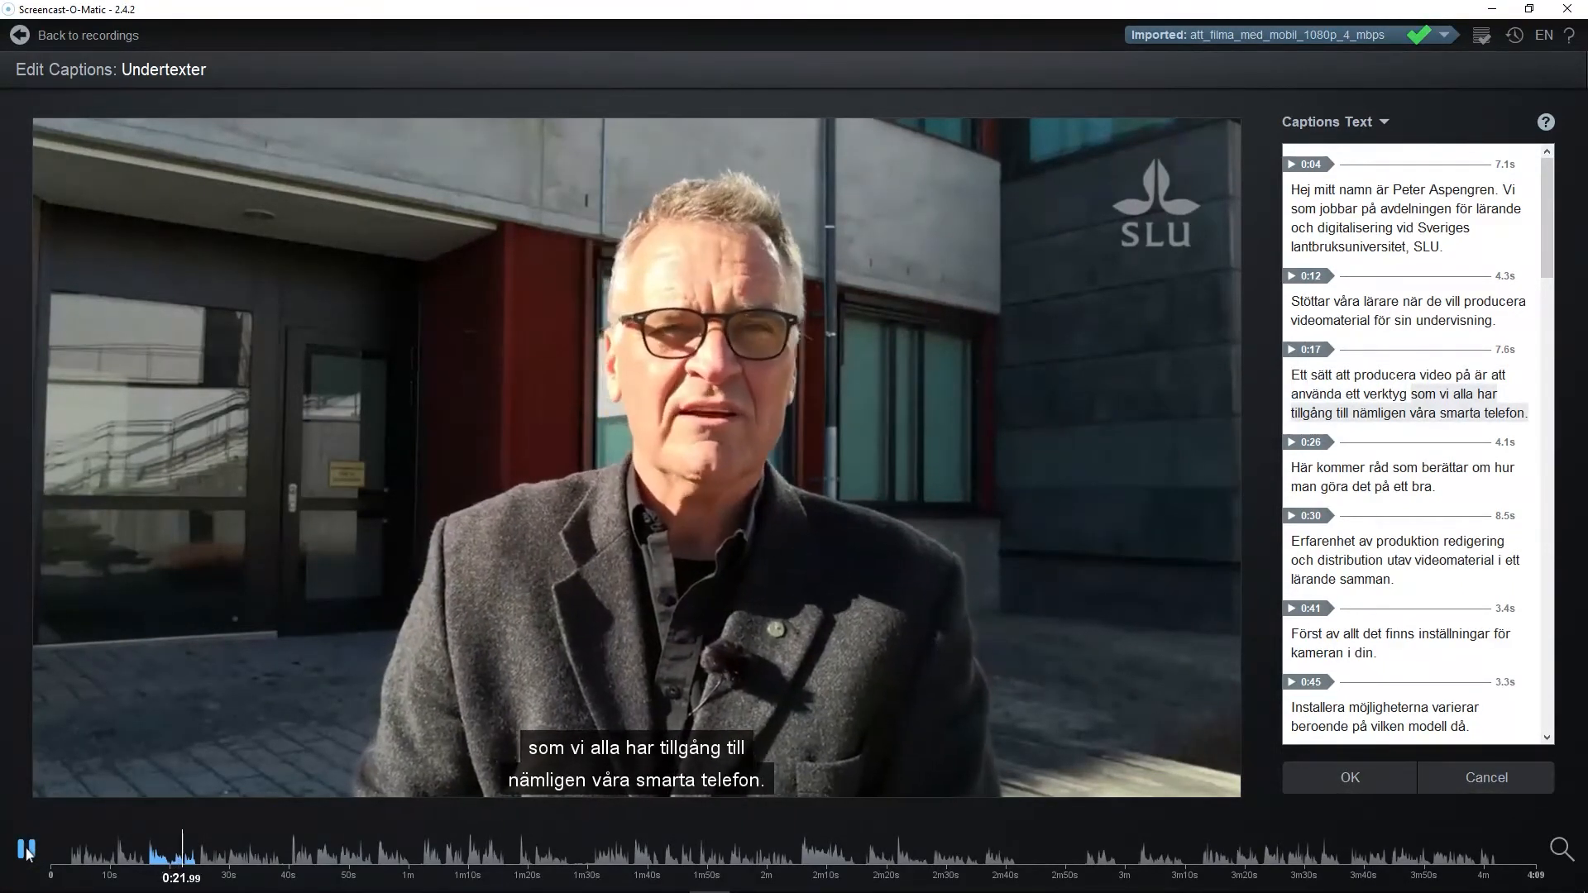
# Change 'telefon' to 'telefoner' at 0:17 and insert 'kan' after 'man' at 0:26
pyautogui.click(26, 849)
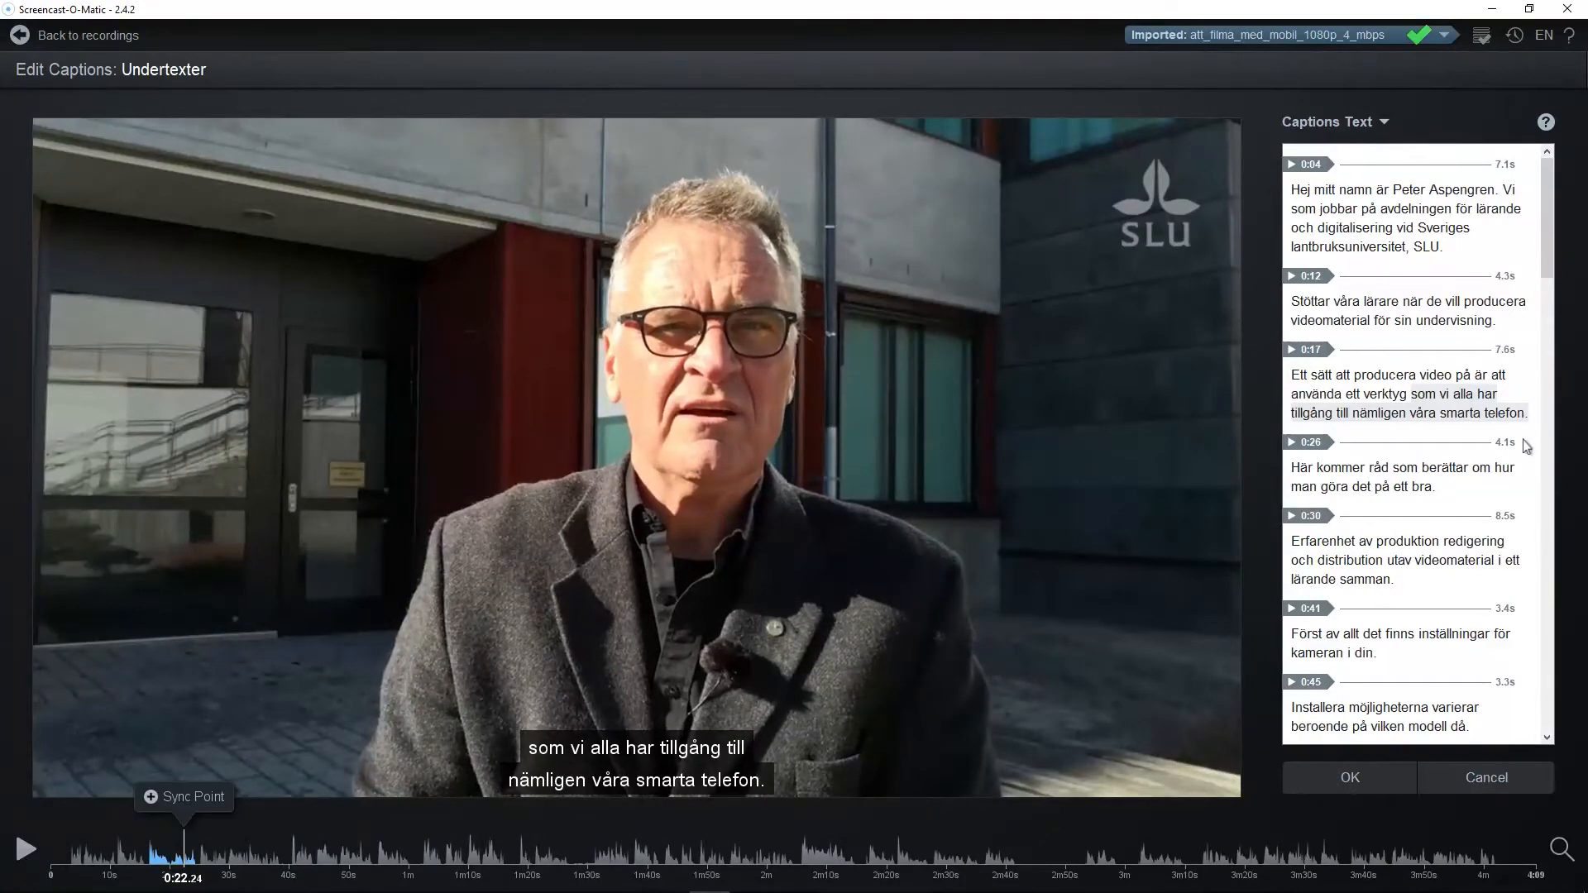
pyautogui.click(1526, 413)
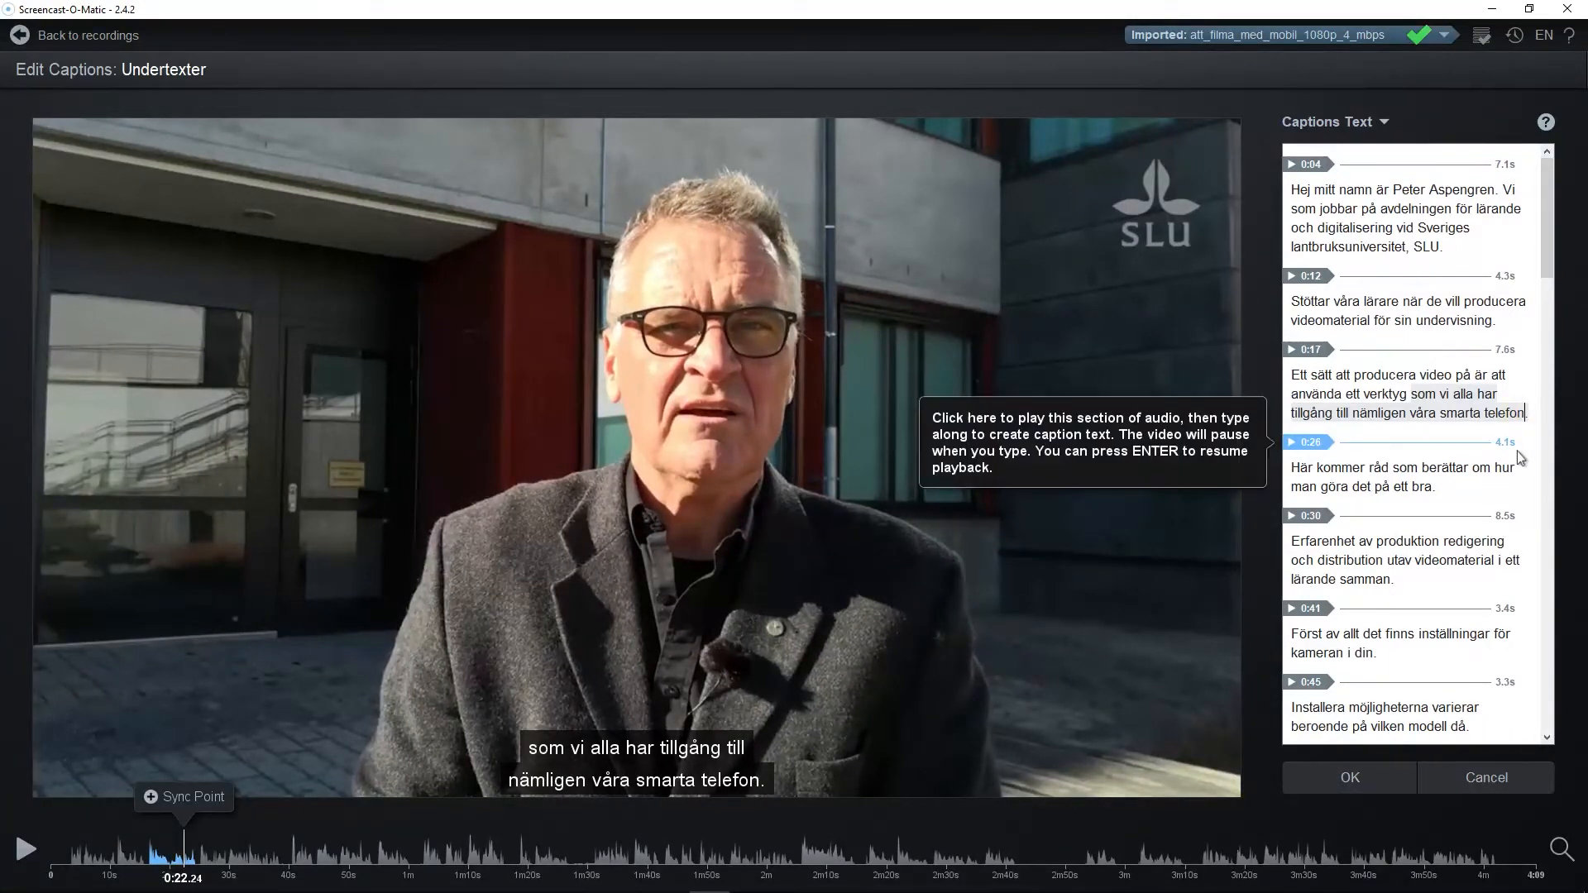
pyautogui.write('er')
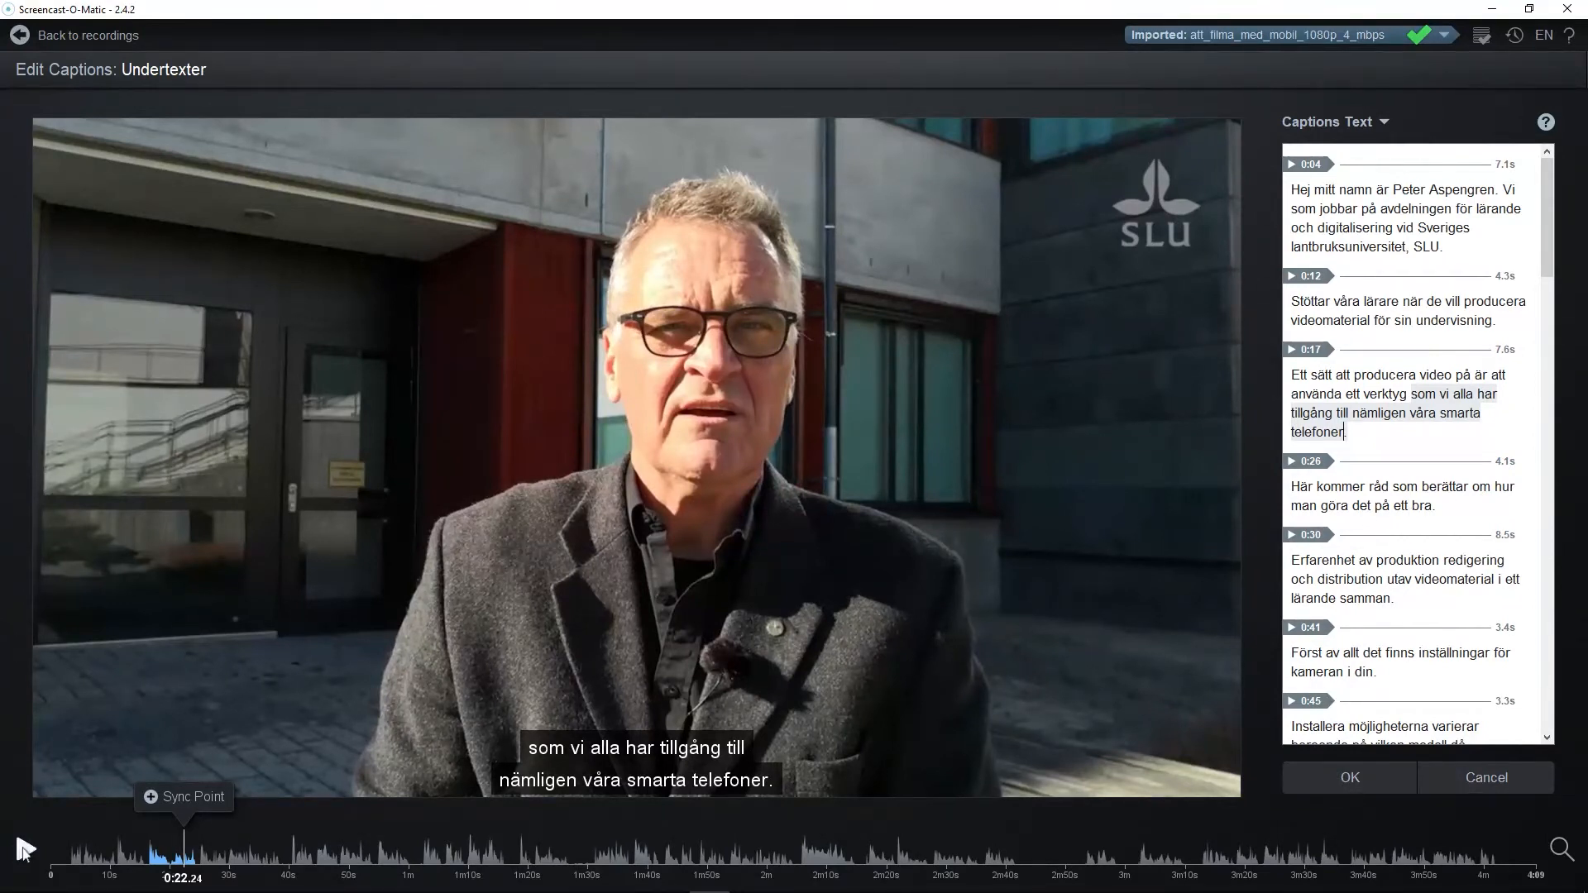
pyautogui.click(24, 849)
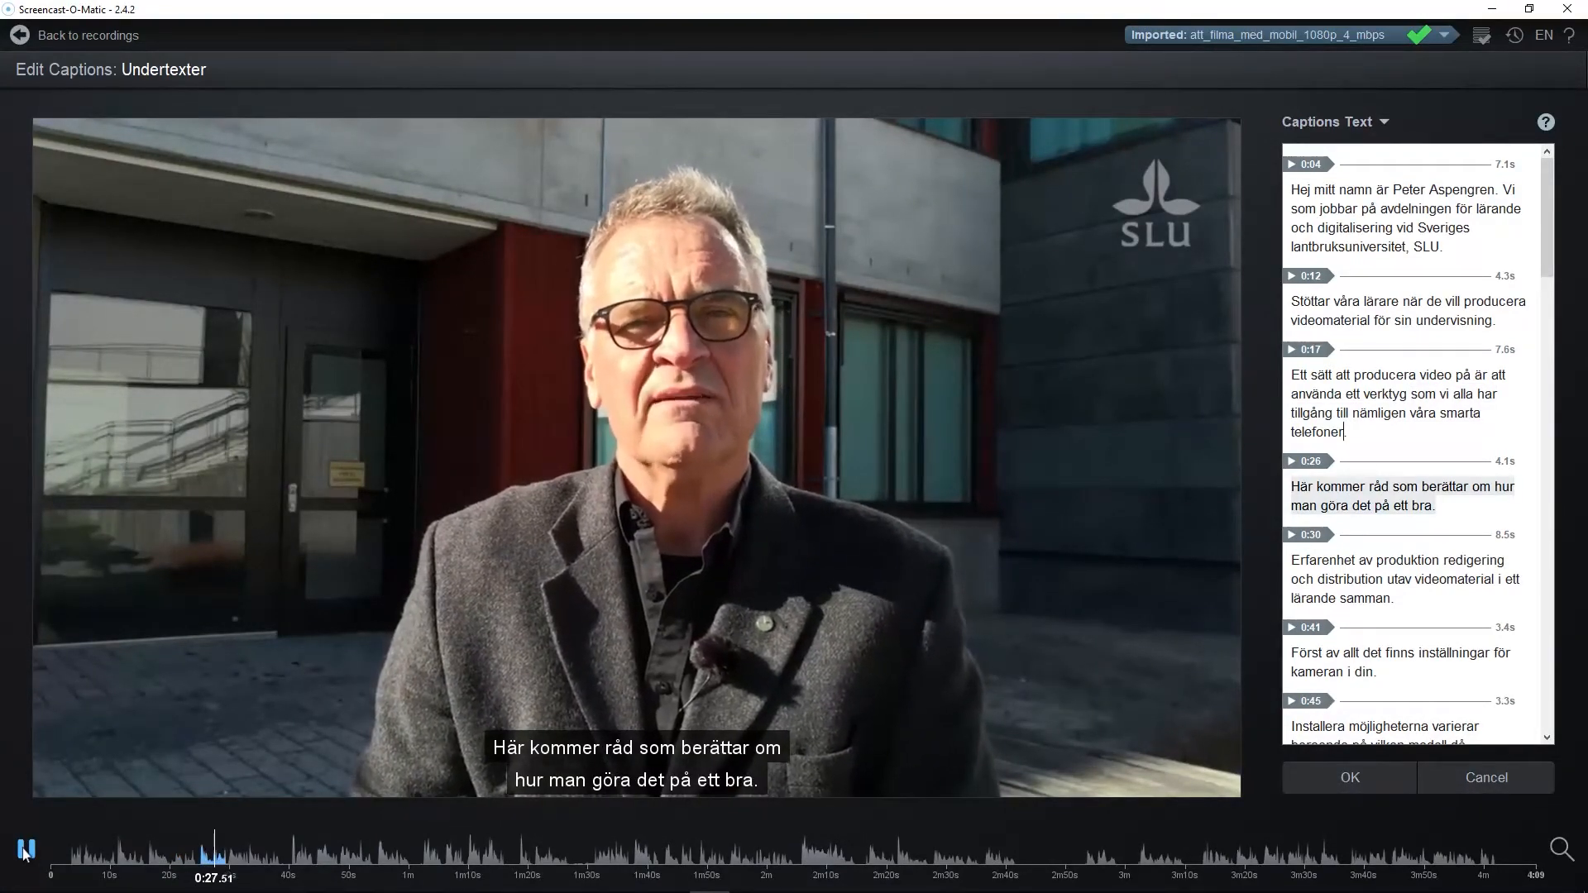
pyautogui.click(24, 850)
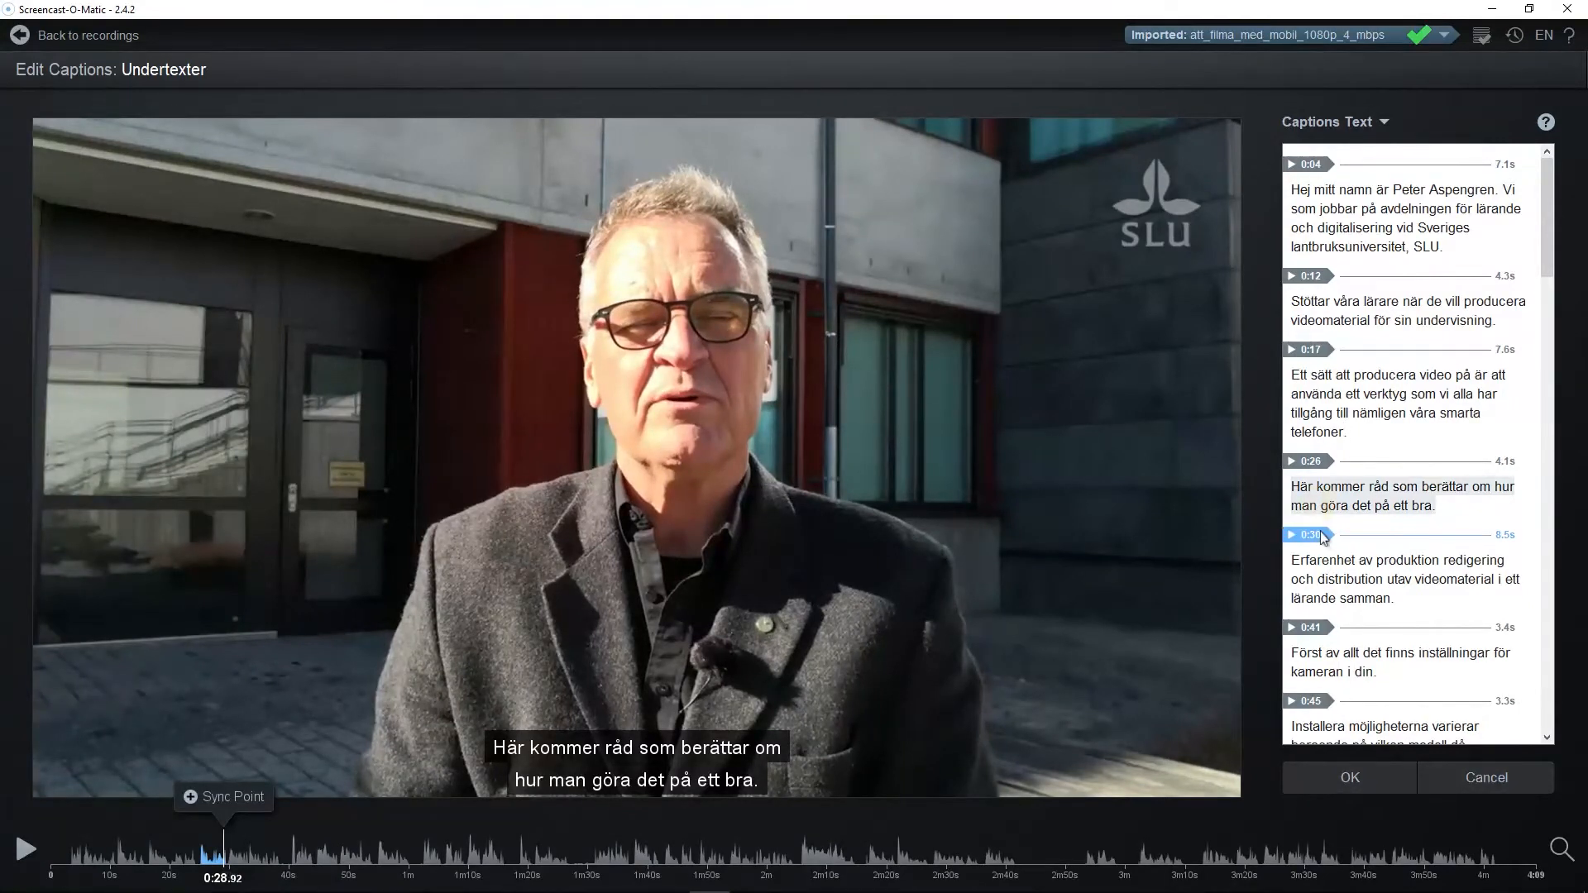
pyautogui.write('kan')
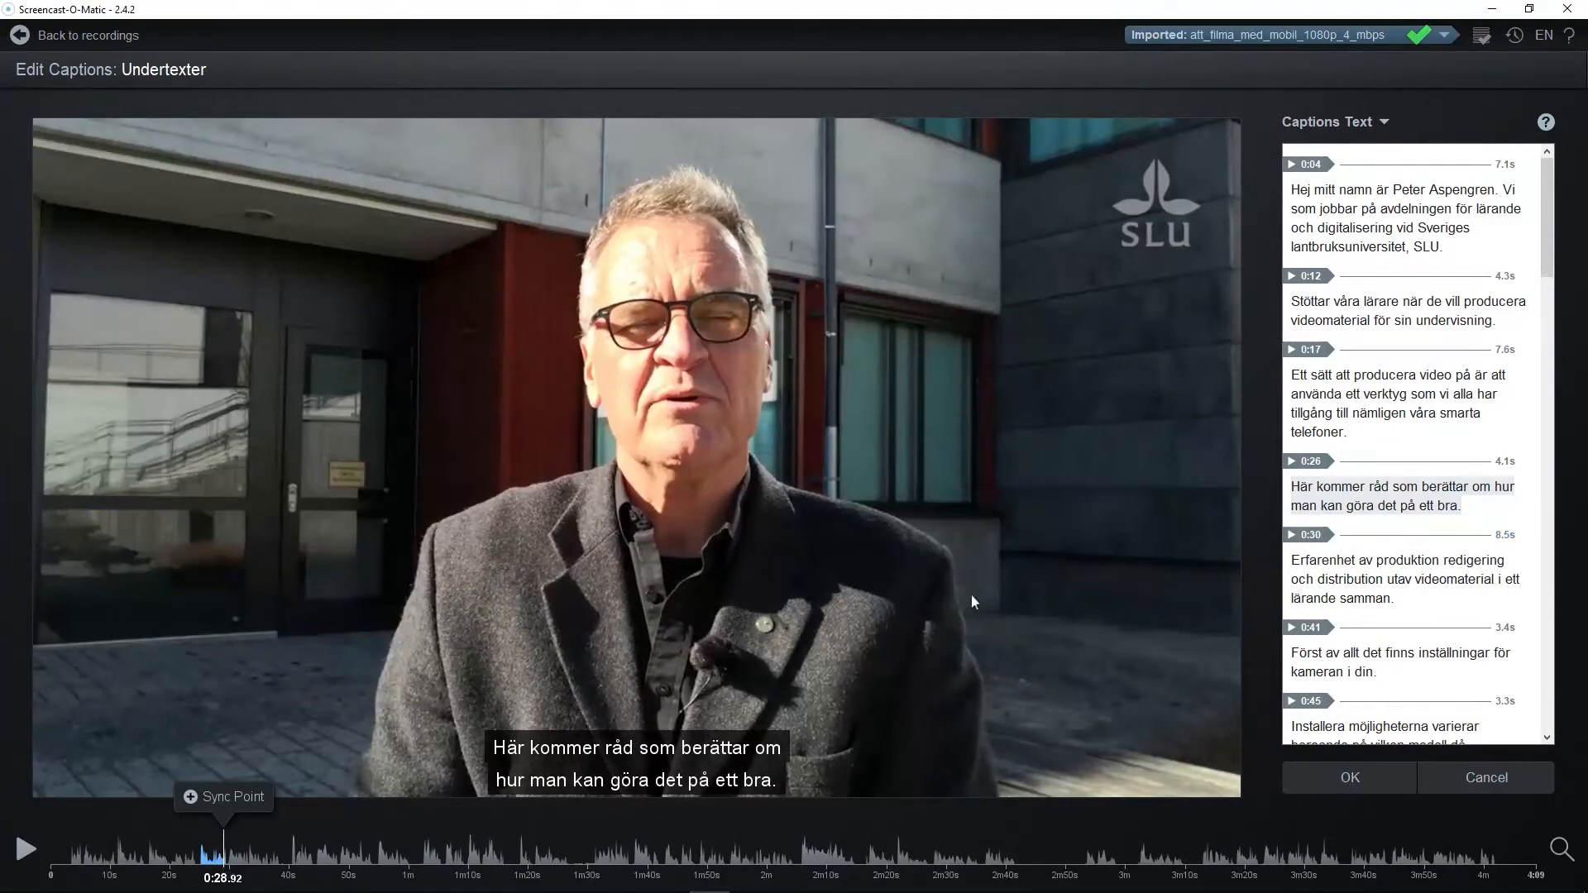
# Position playback just before the 0:30 caption, around 0:29.48
pyautogui.click(24, 849)
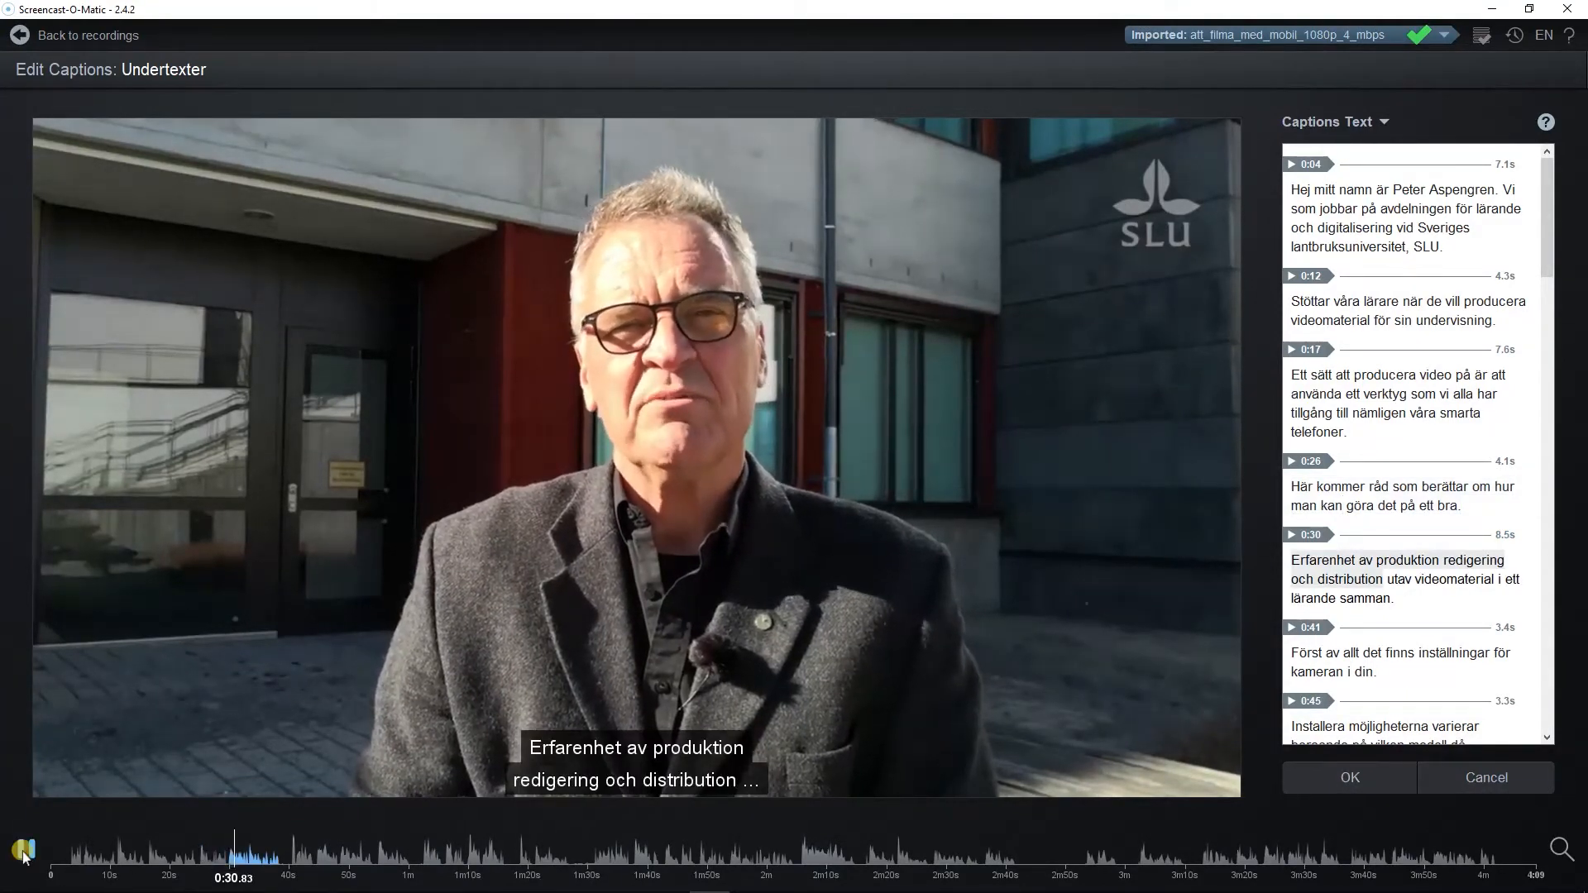
pyautogui.click(24, 852)
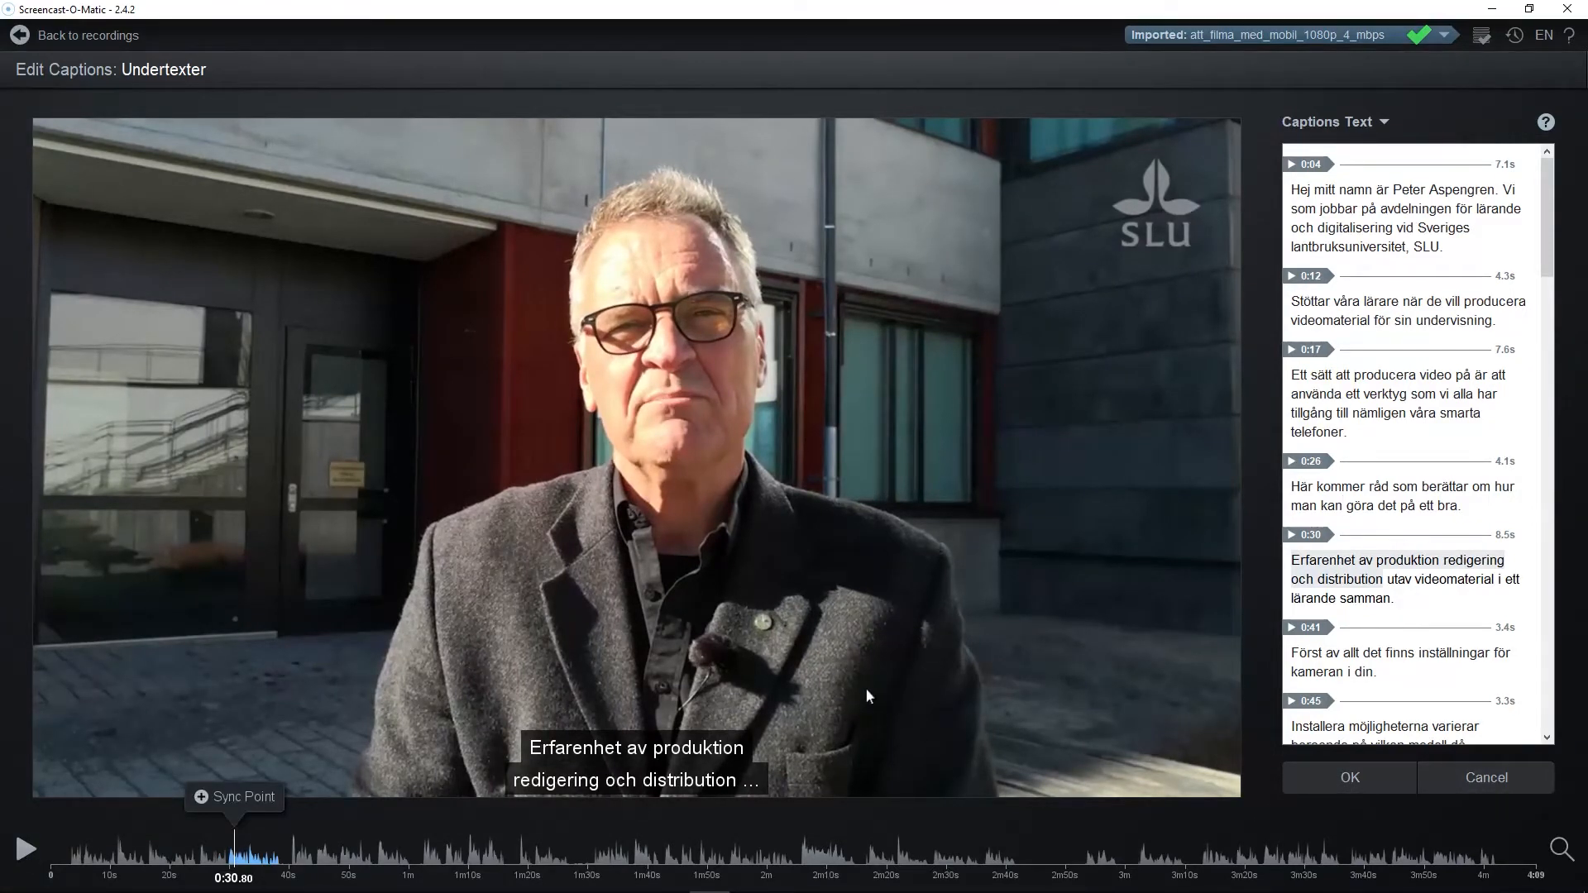
pyautogui.click(225, 860)
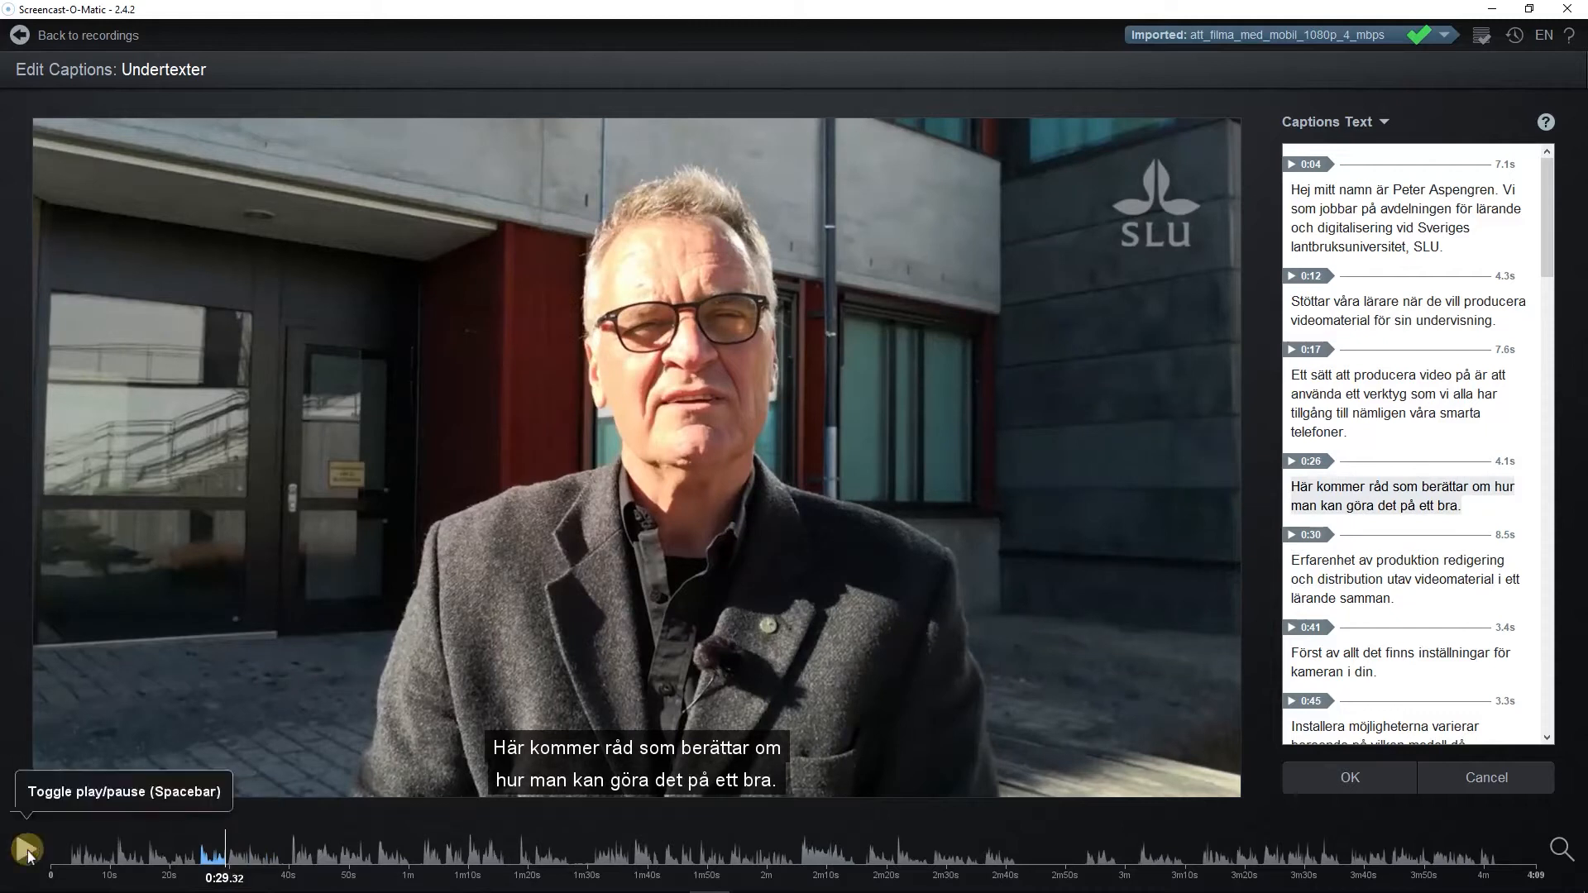
pyautogui.click(27, 850)
pyautogui.click(27, 852)
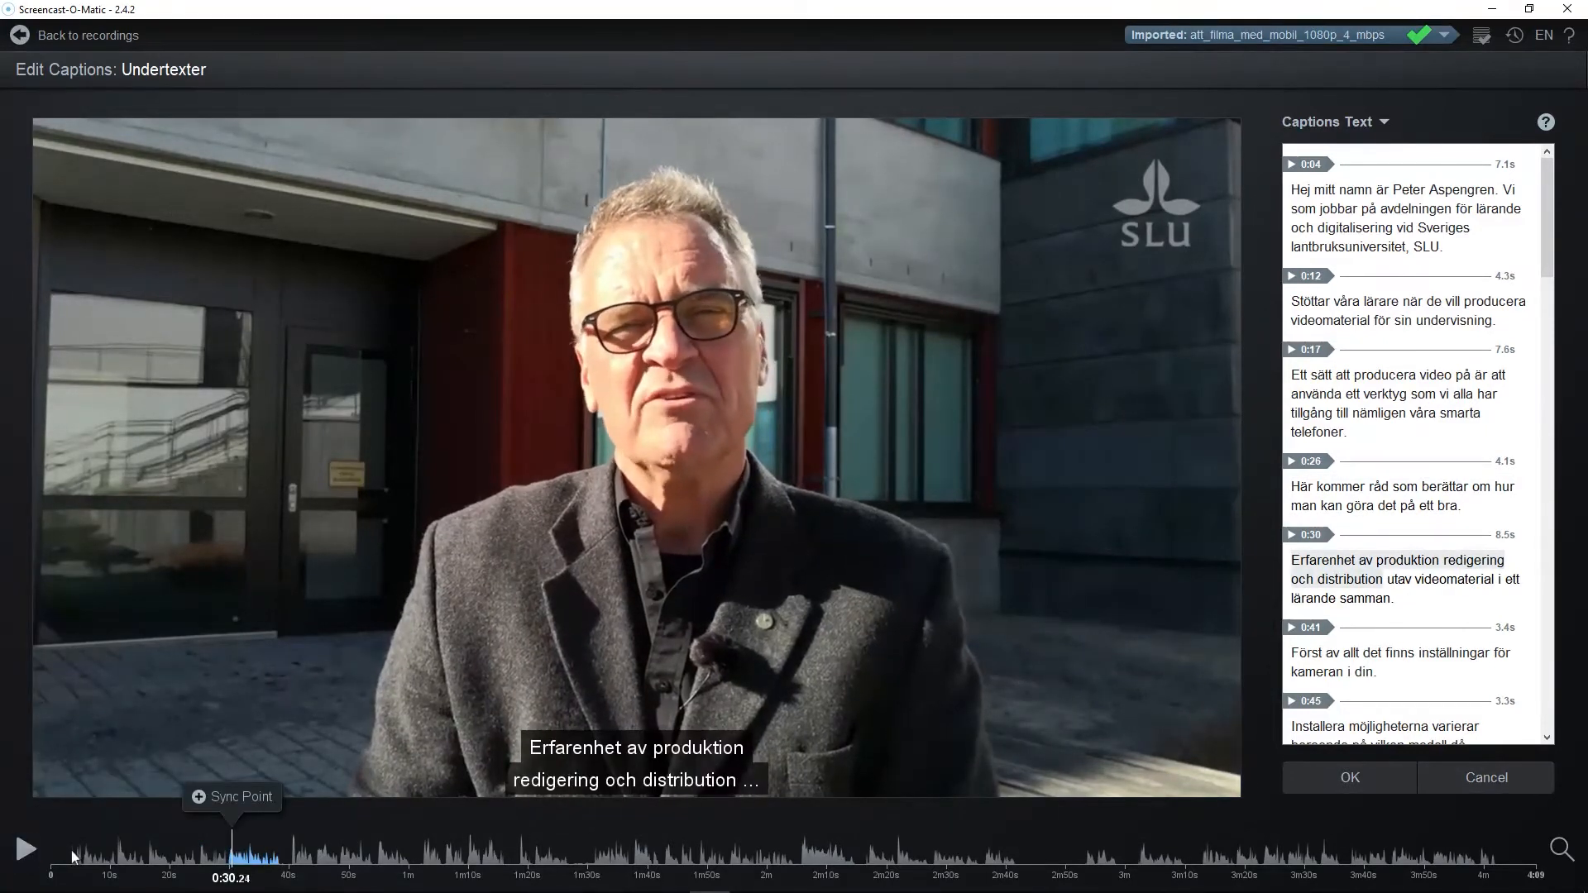
pyautogui.click(227, 831)
pyautogui.click(225, 837)
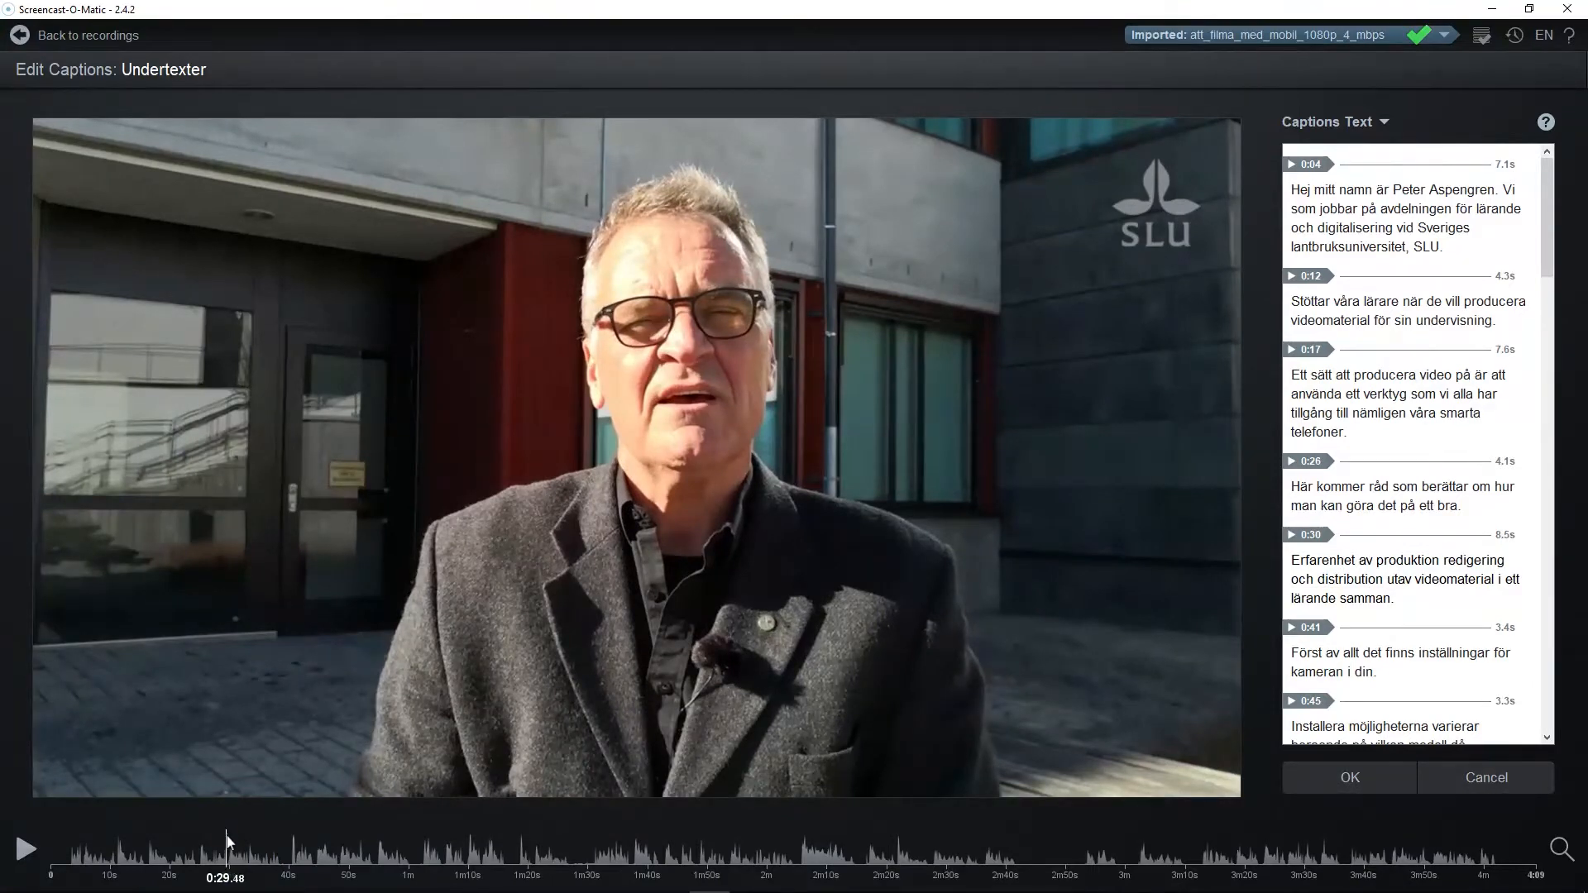
pyautogui.click(27, 850)
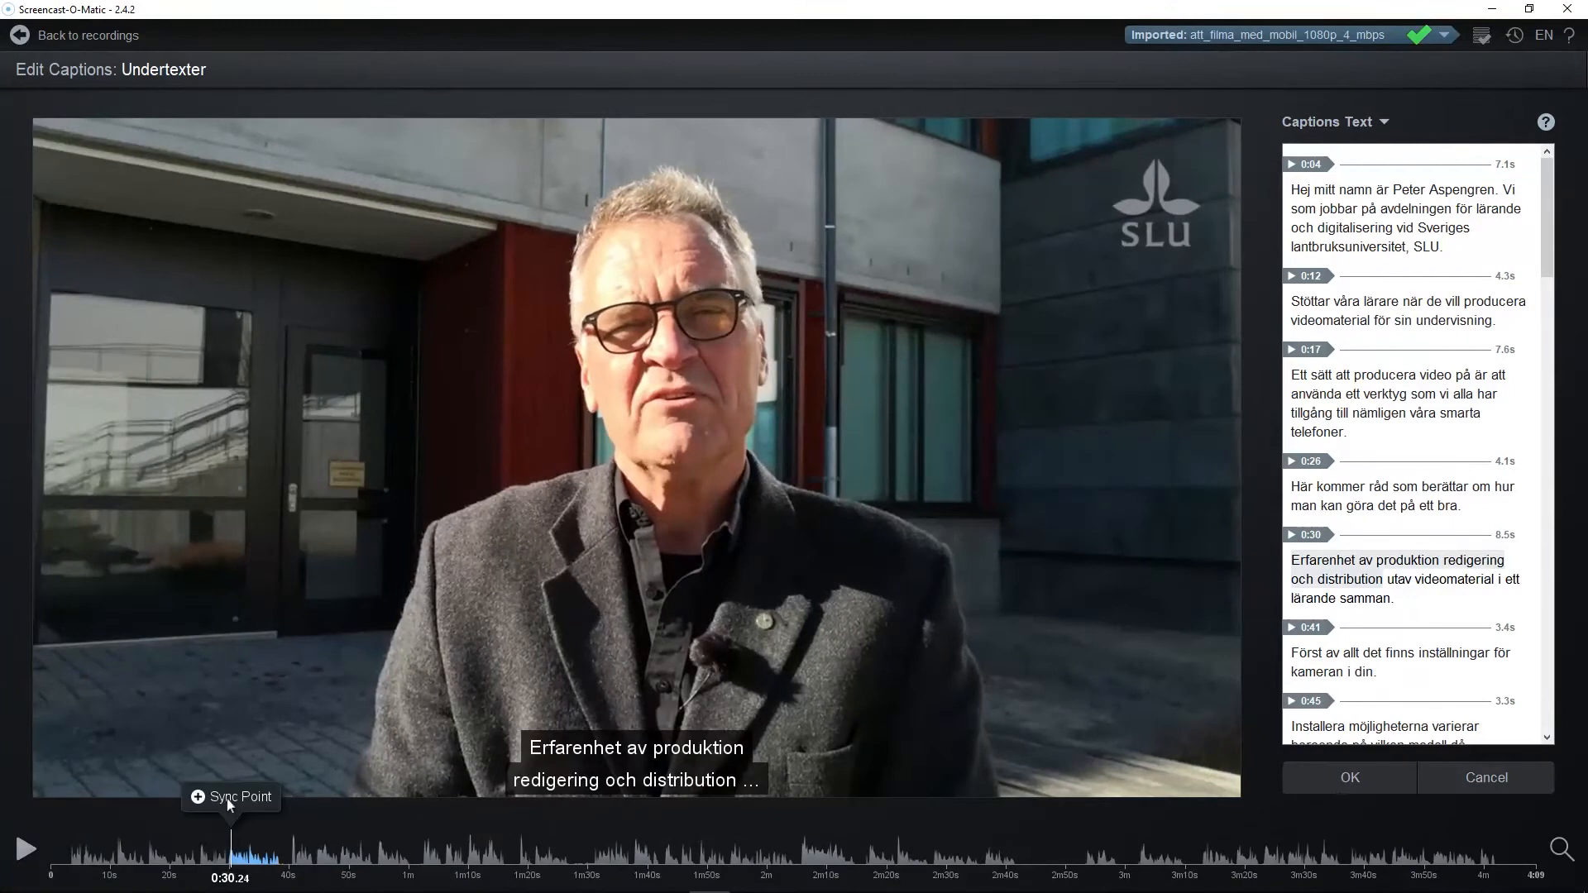
# Add a sync point and prefix the 0:30 caption with 'Och det baserar vi på', lowercasing 'erfarenhet'
pyautogui.click(226, 797)
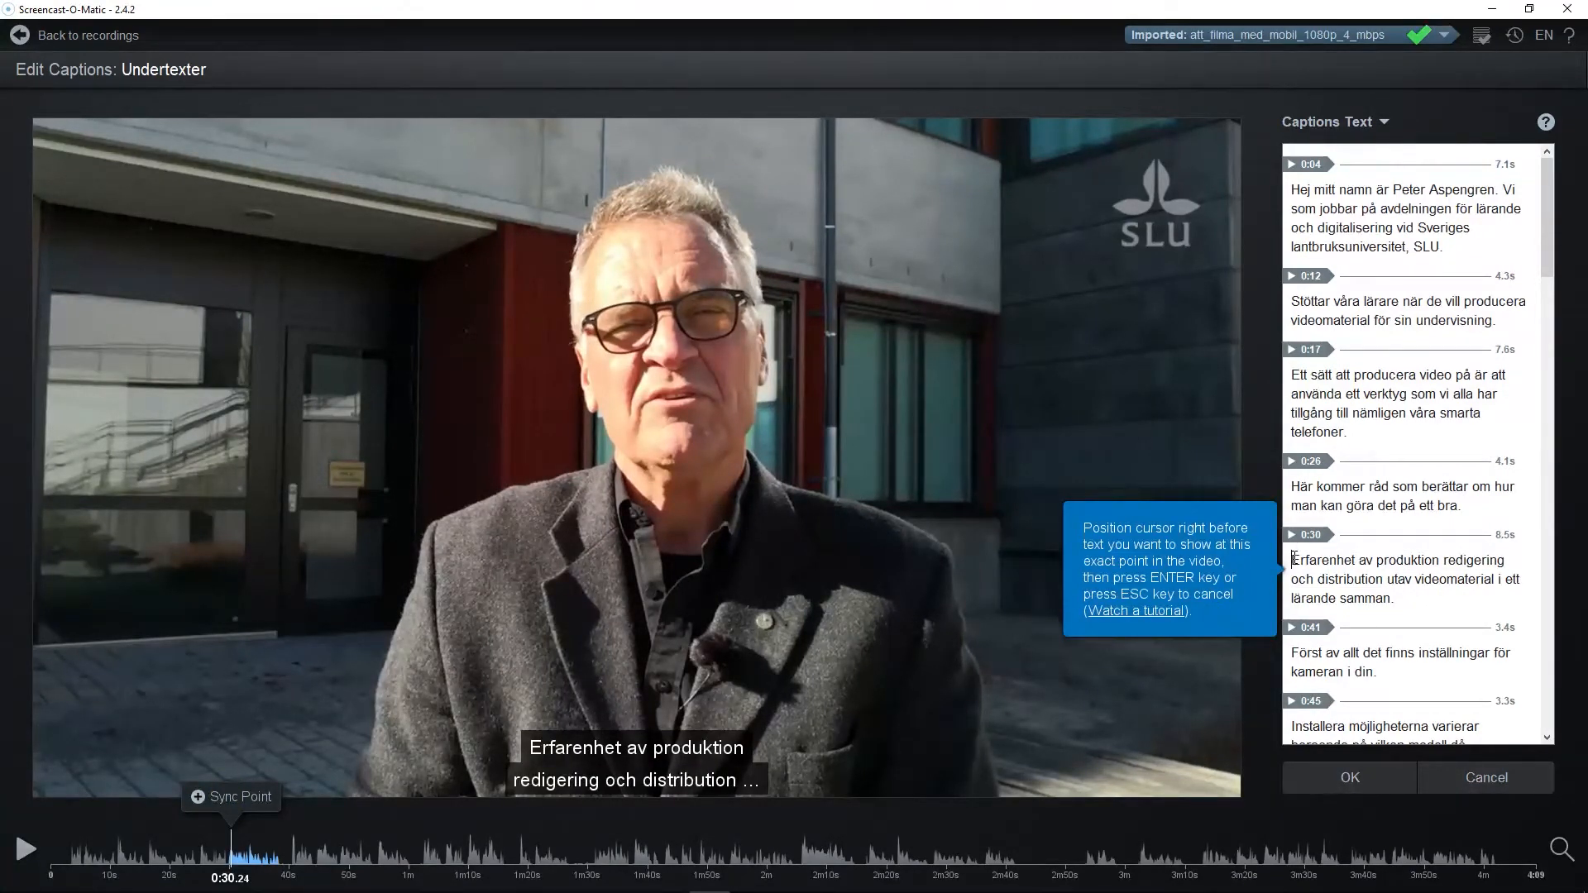
pyautogui.write('Och de')
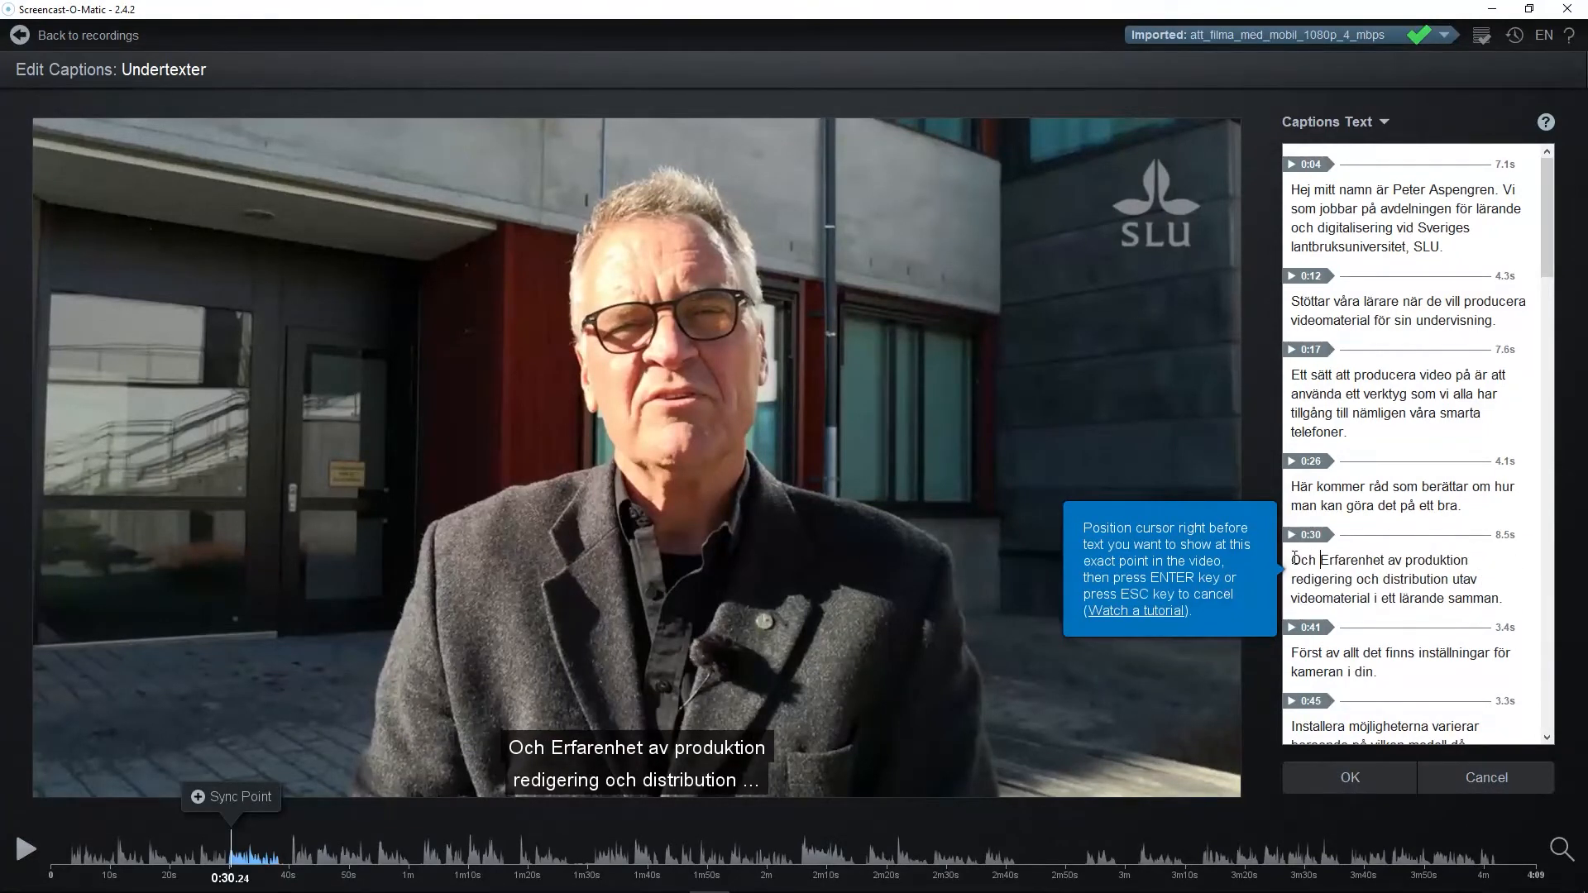
pyautogui.write('t baserar ')
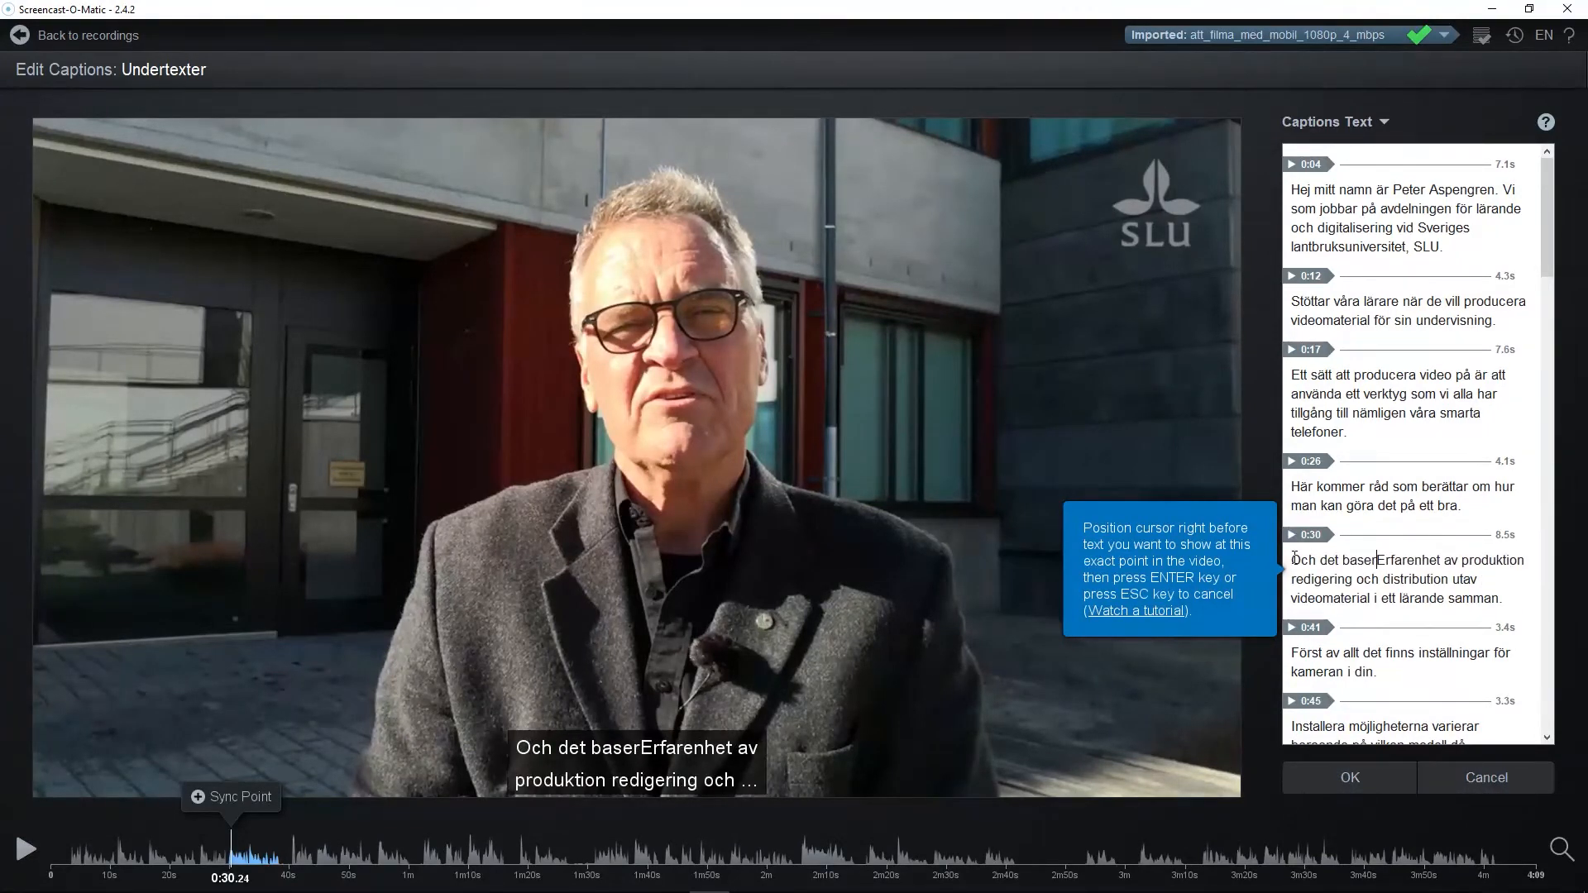
pyautogui.write('vi ')
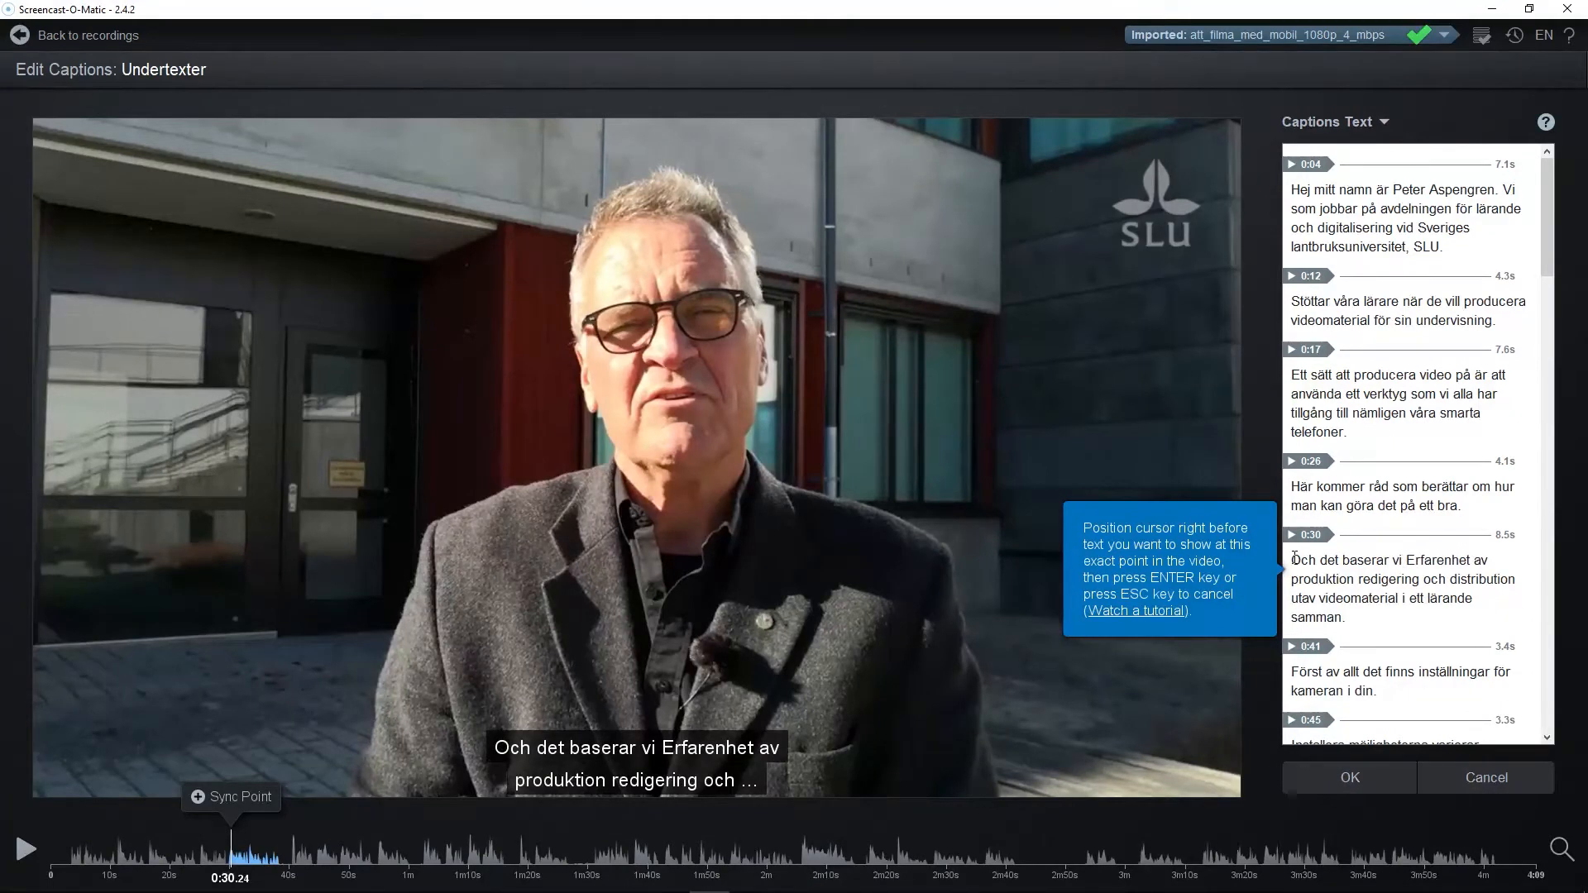
pyautogui.write('på')
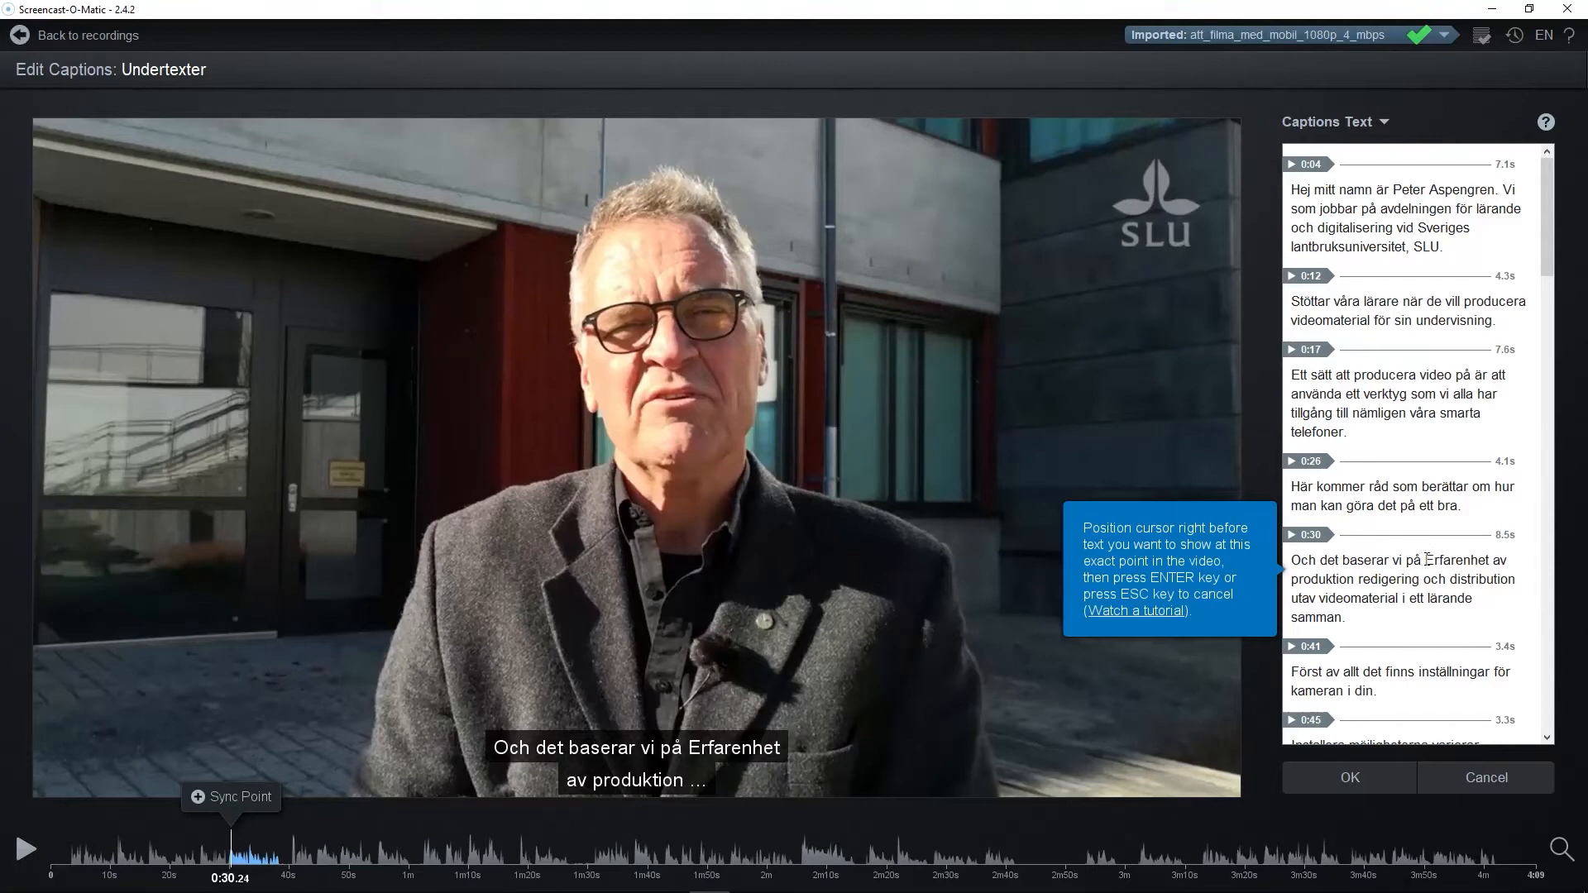
pyautogui.press('Delete')
pyautogui.write('e')
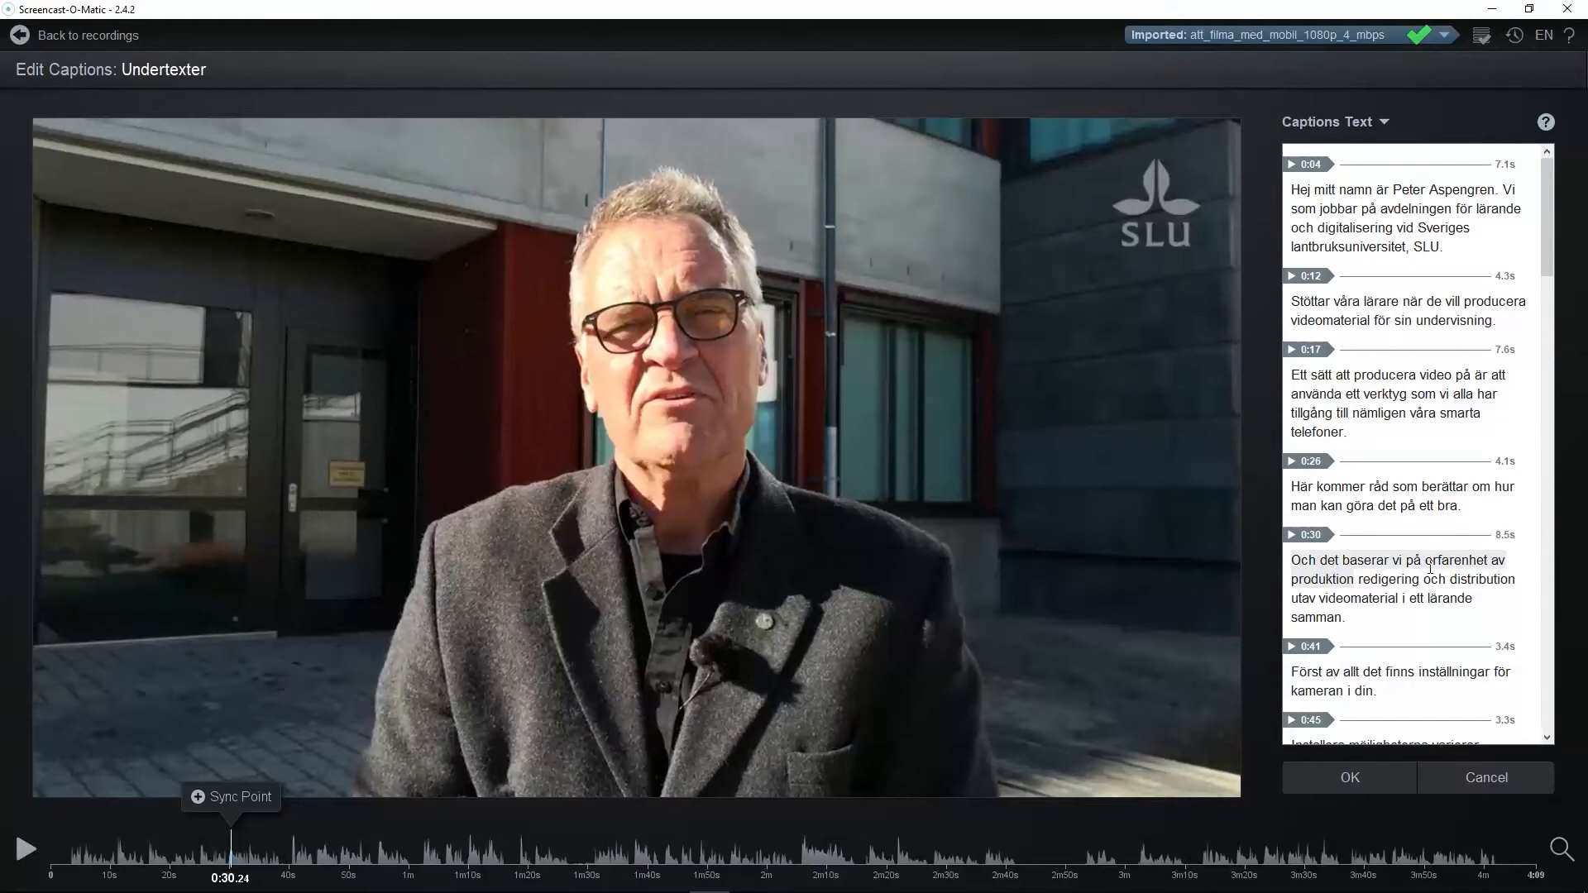
pyautogui.click(1384, 123)
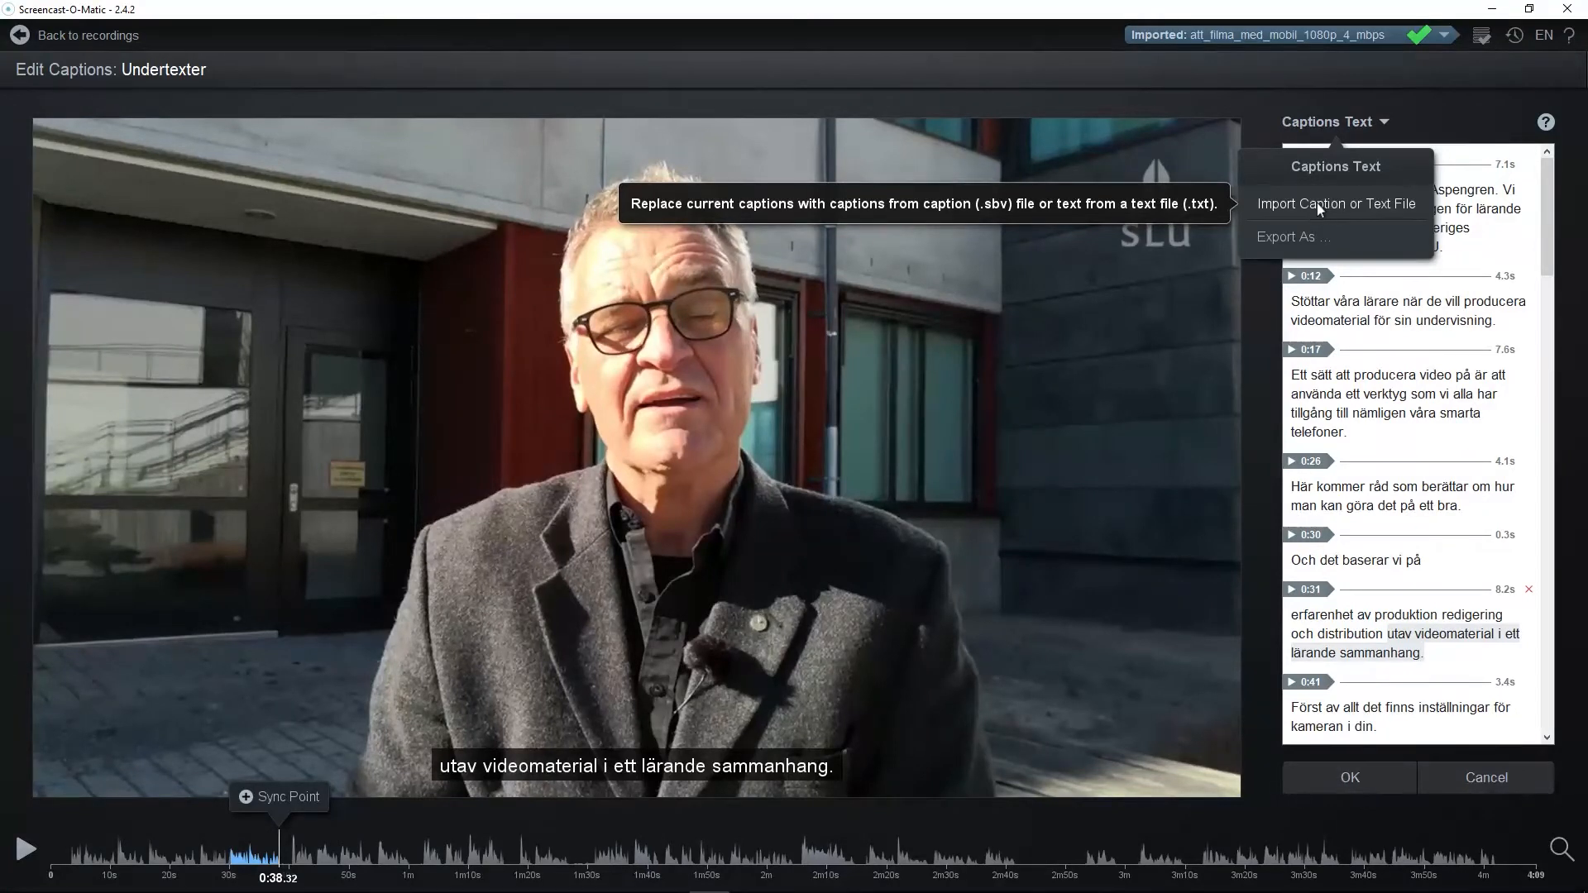
# Export the captions as a SubRip .srt file, overwriting the existing att_filma_med_mobil_1080p_4_mbps.srt
pyautogui.moveTo(1299, 236)
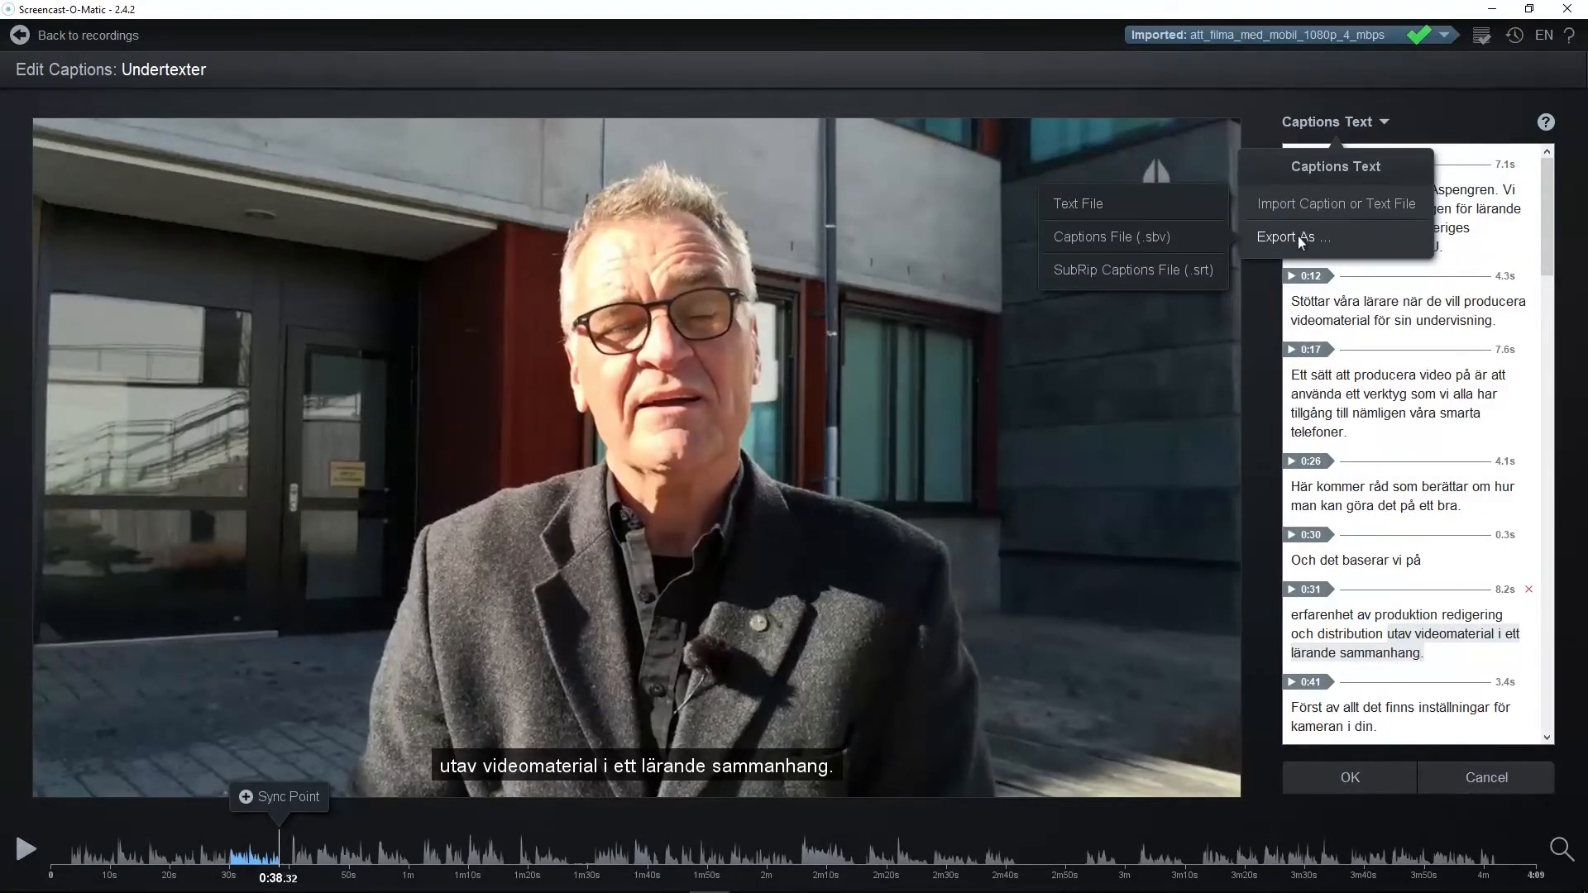
pyautogui.click(1135, 270)
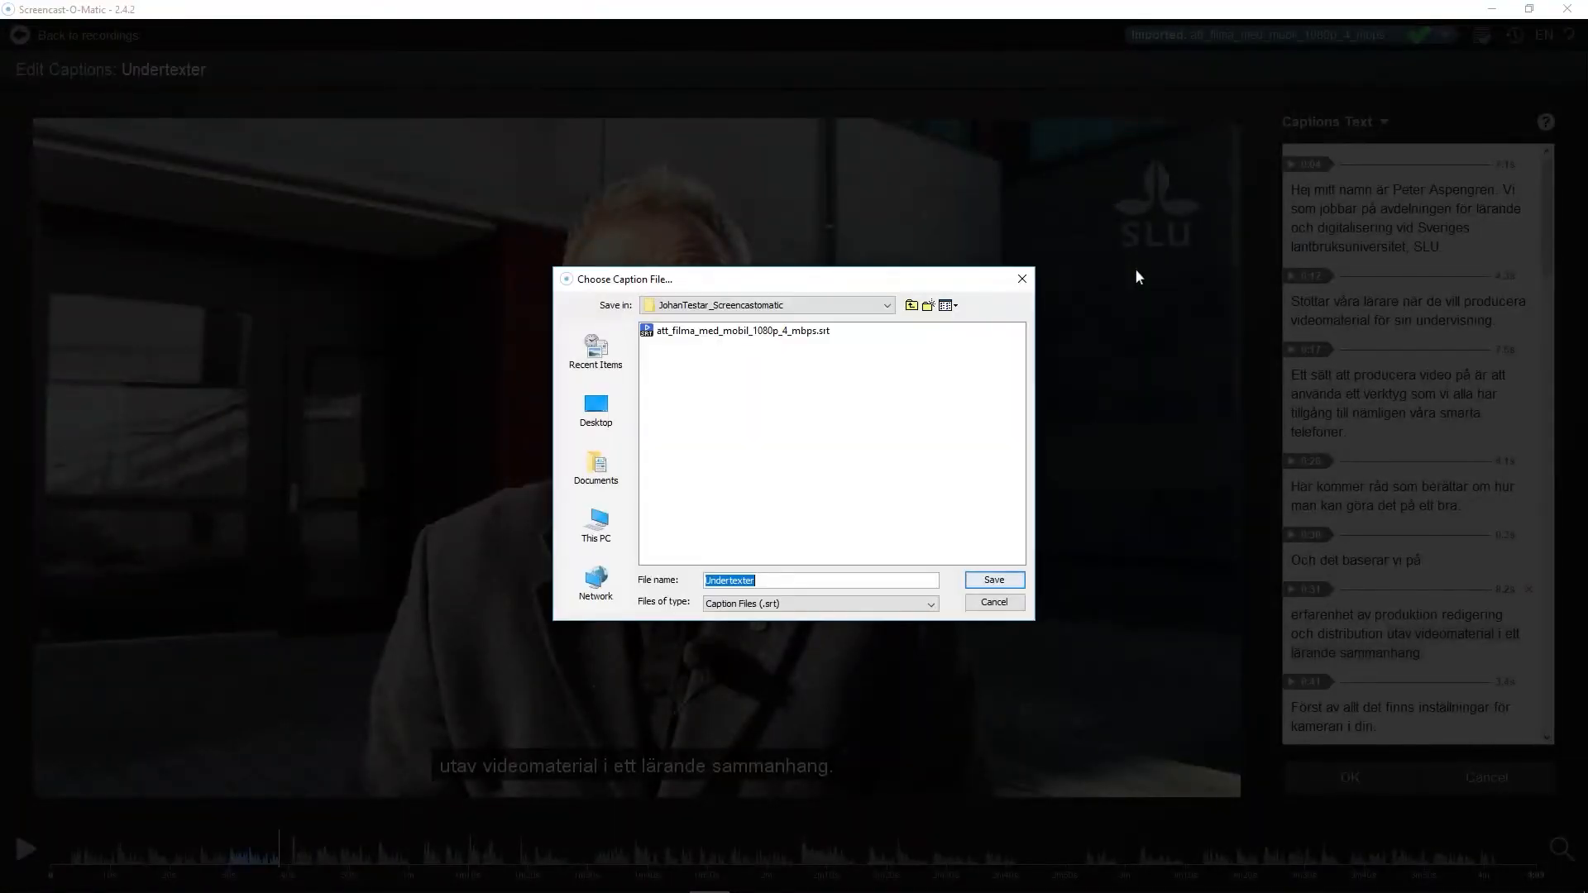
pyautogui.click(733, 331)
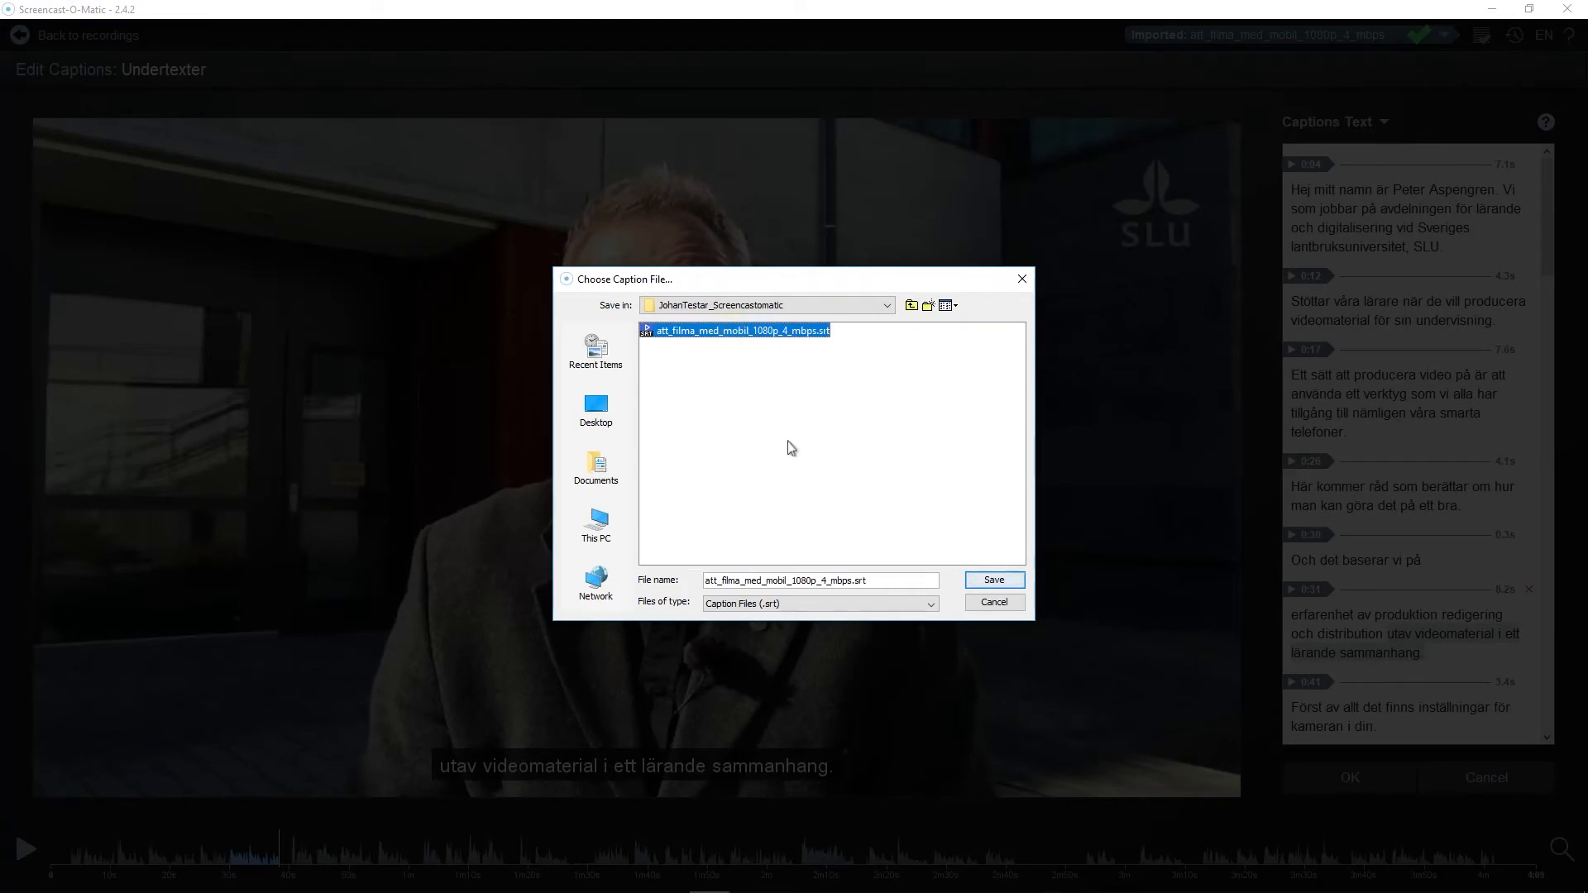
pyautogui.click(993, 581)
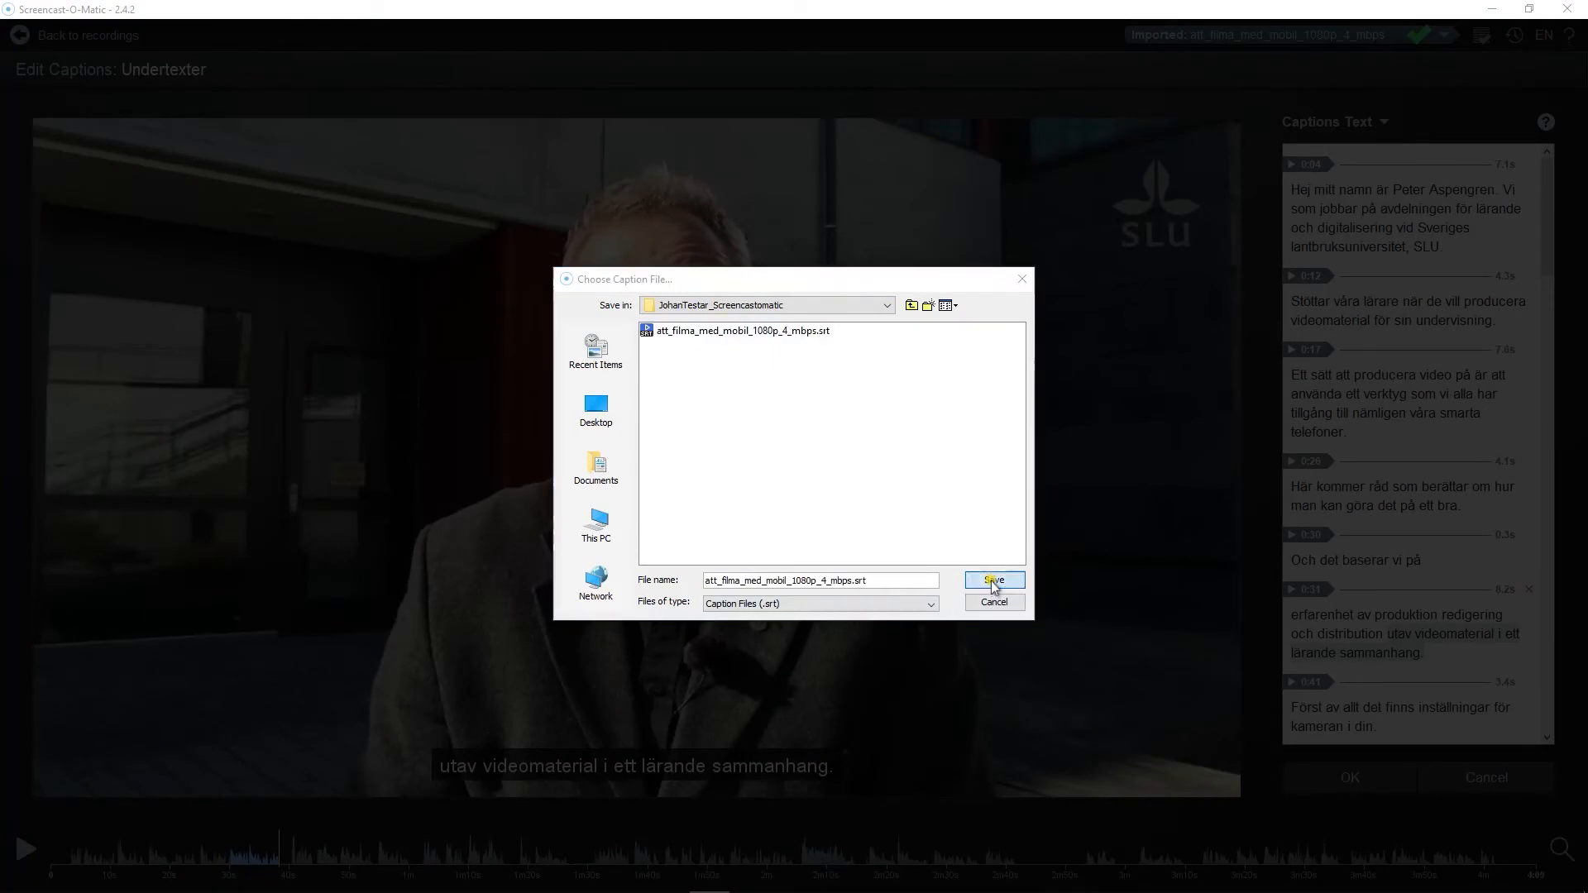
pyautogui.click(761, 482)
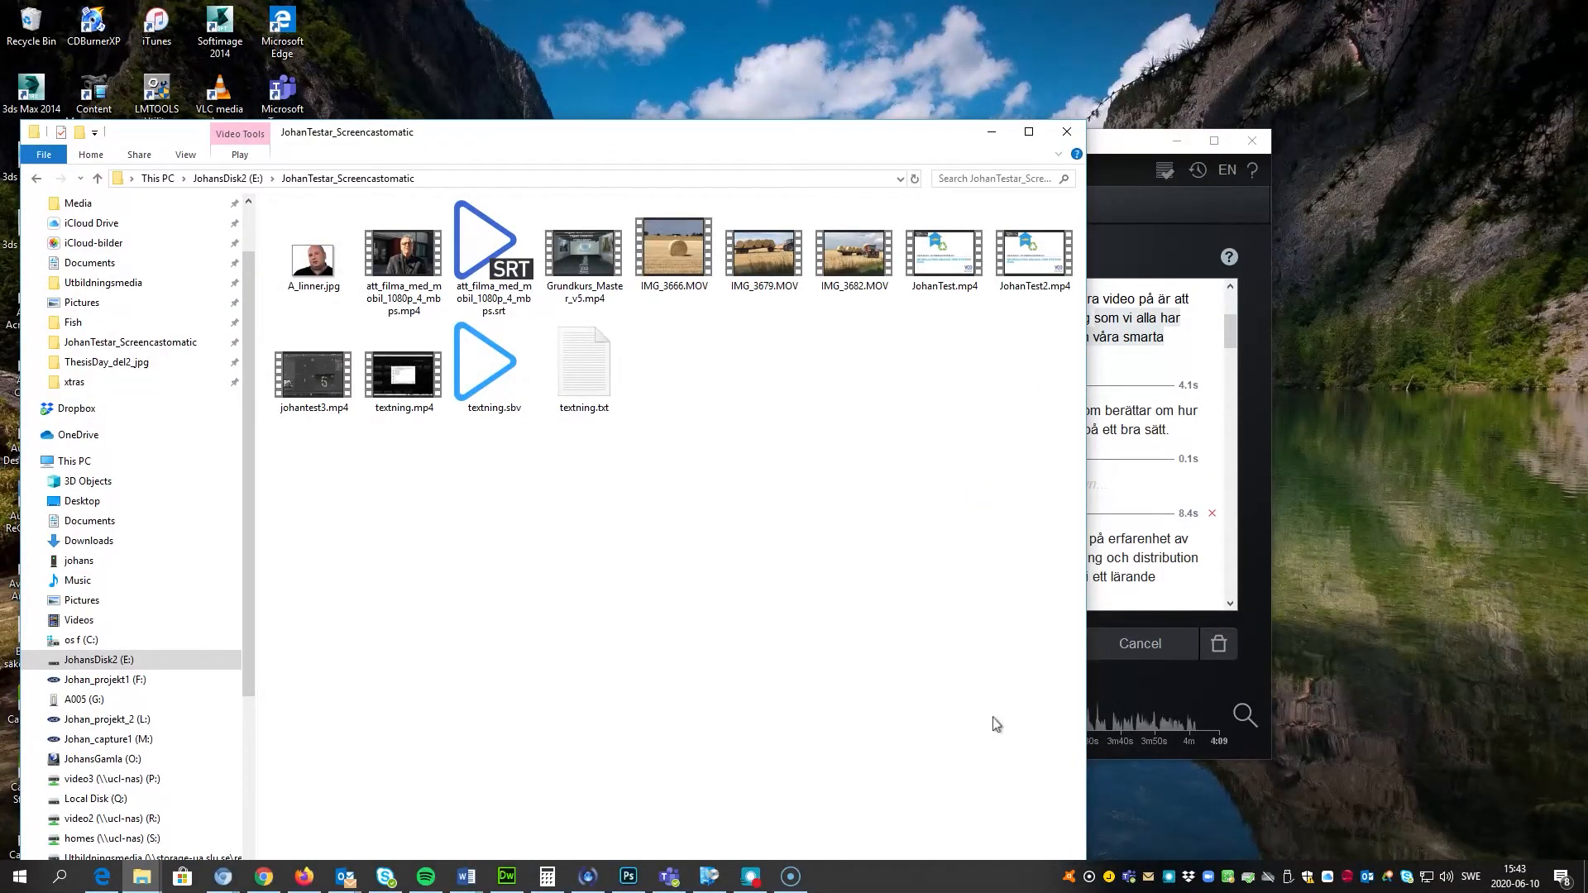
# Play att_filma_med_mobil_1080p_4_mbps.mp4 in PotPlayer (64-Bit) from File Explorer
pyautogui.rightClick(404, 257)
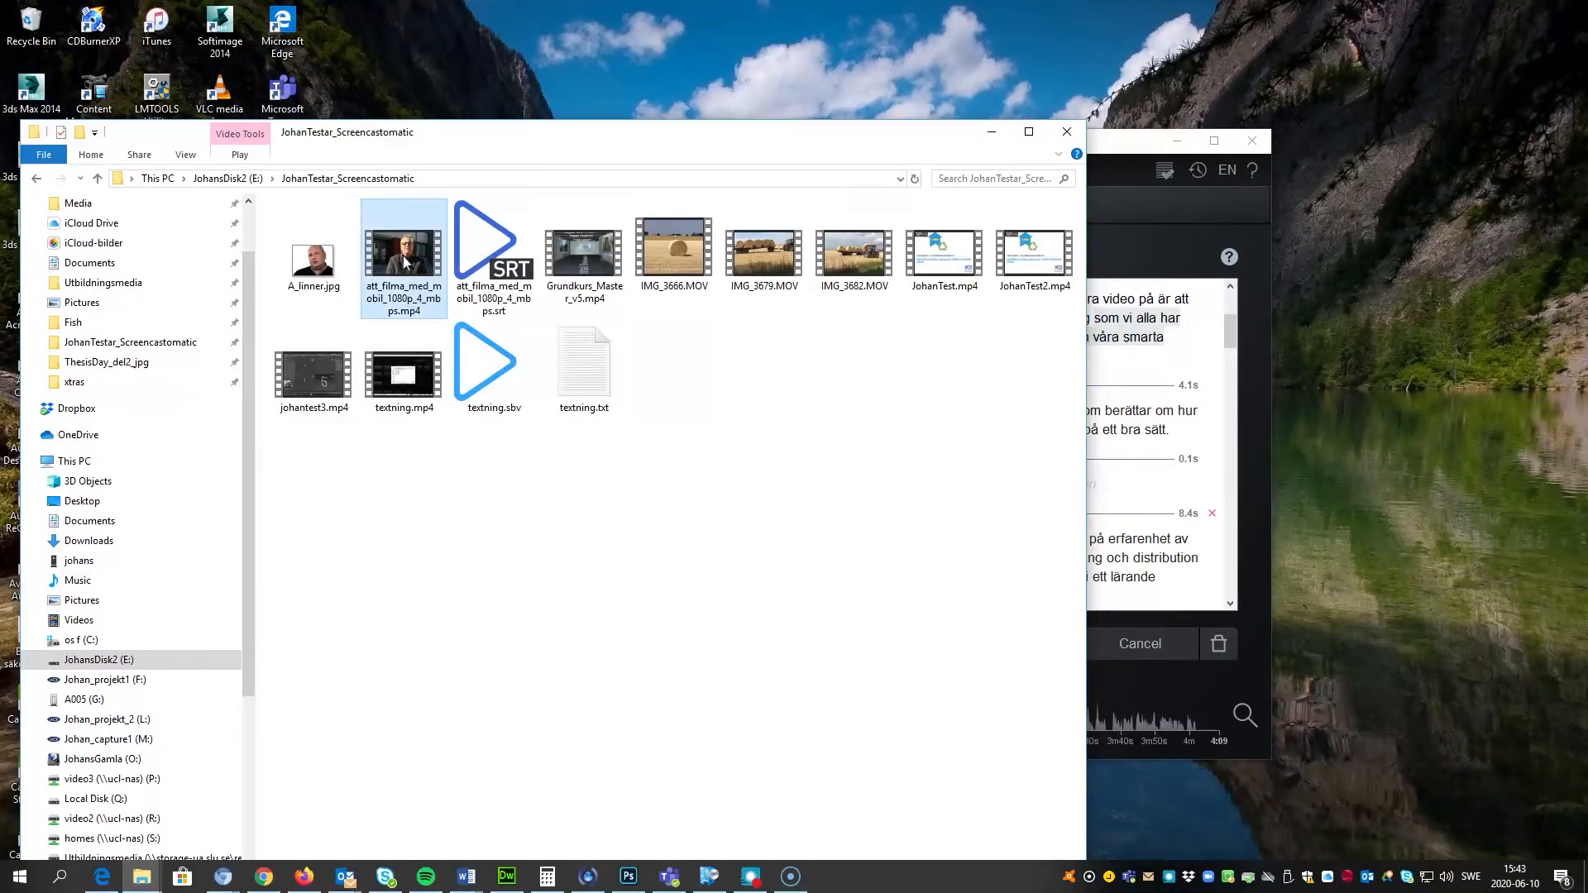
pyautogui.moveTo(473, 409)
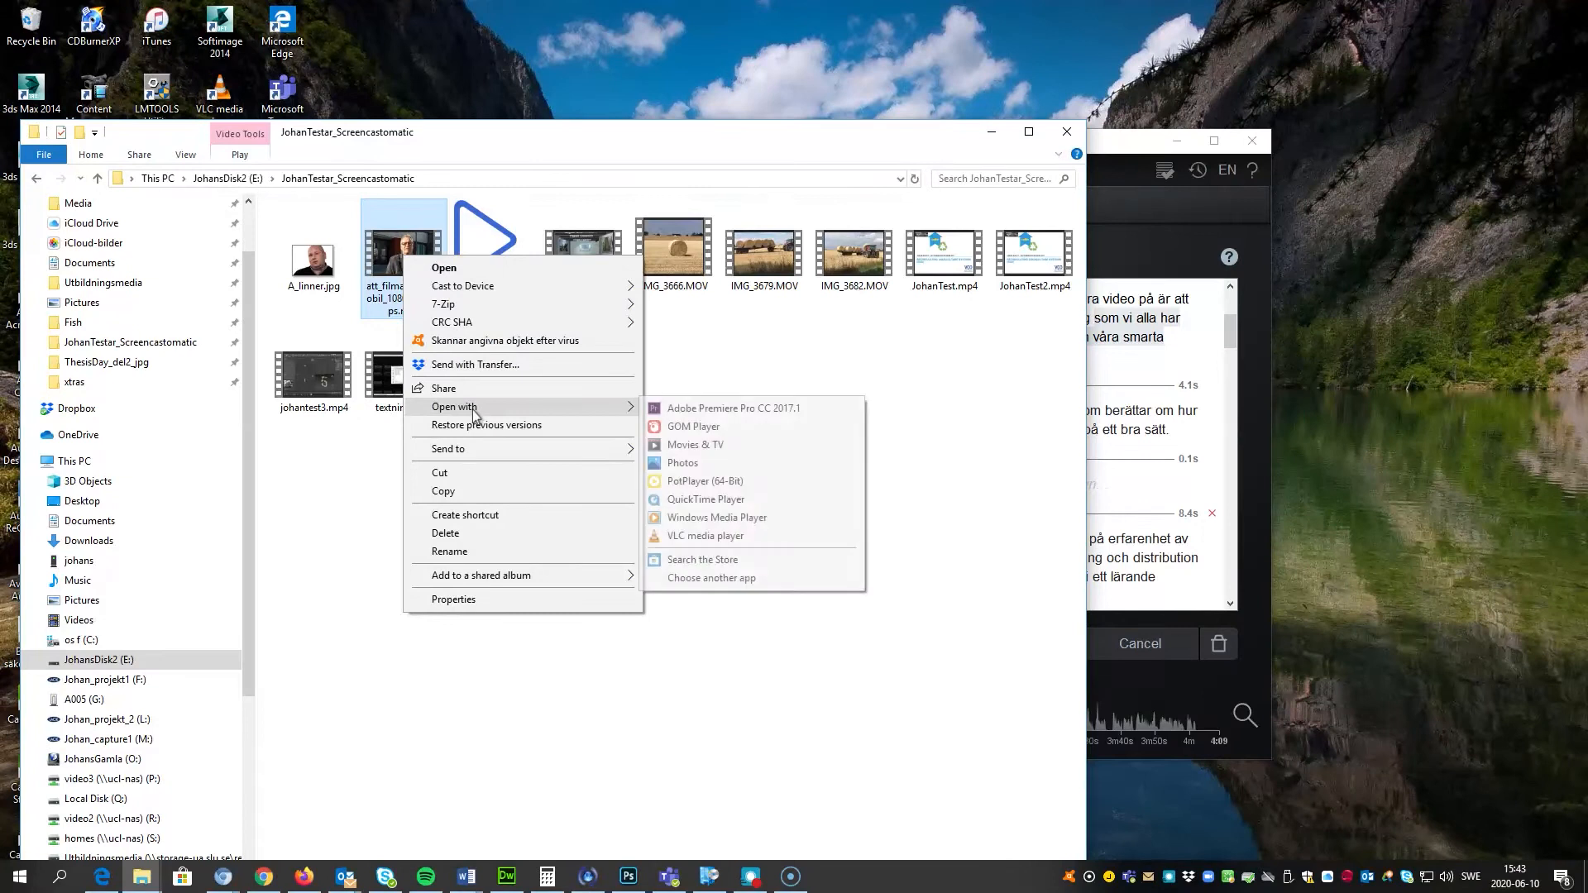
pyautogui.click(687, 482)
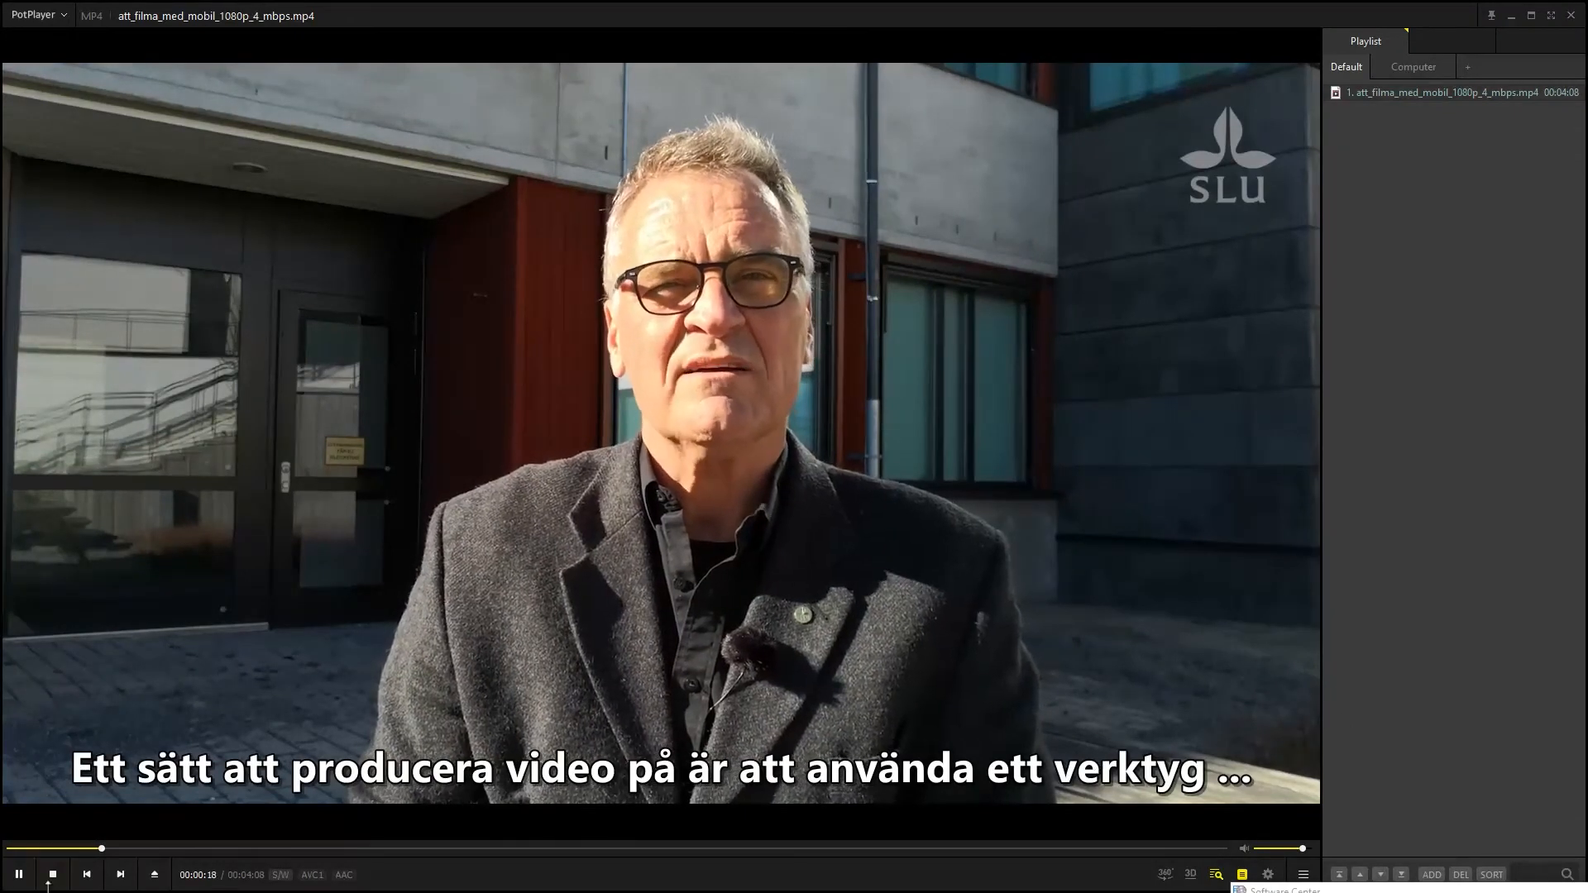
# Pause the subtitled preview at 0:20 to check the subtitle, then close PotPlayer
pyautogui.click(16, 877)
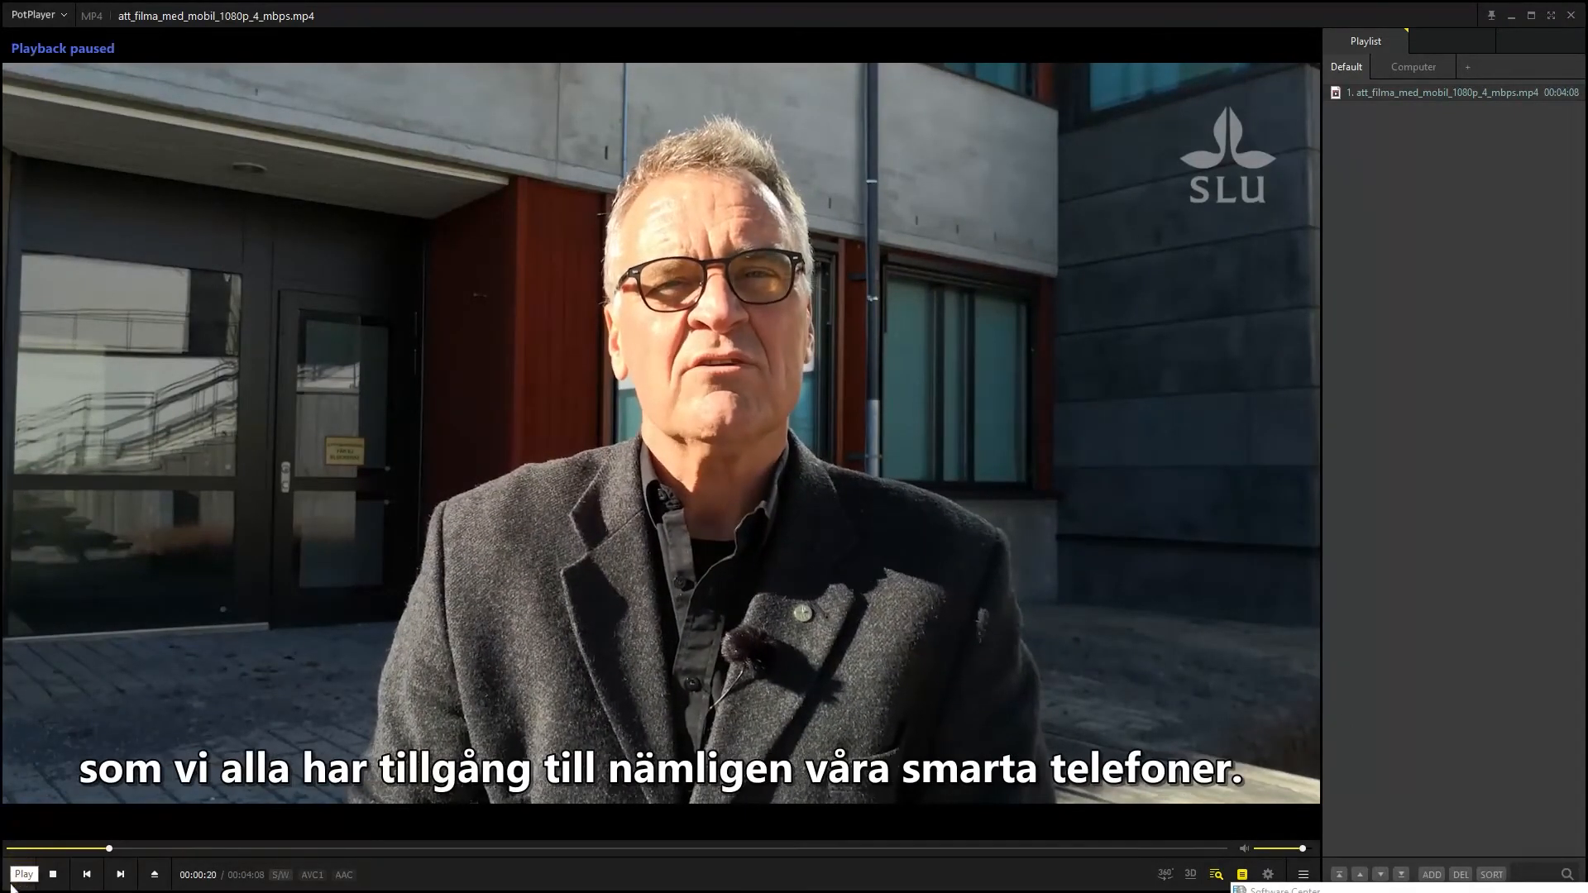
pyautogui.click(1571, 15)
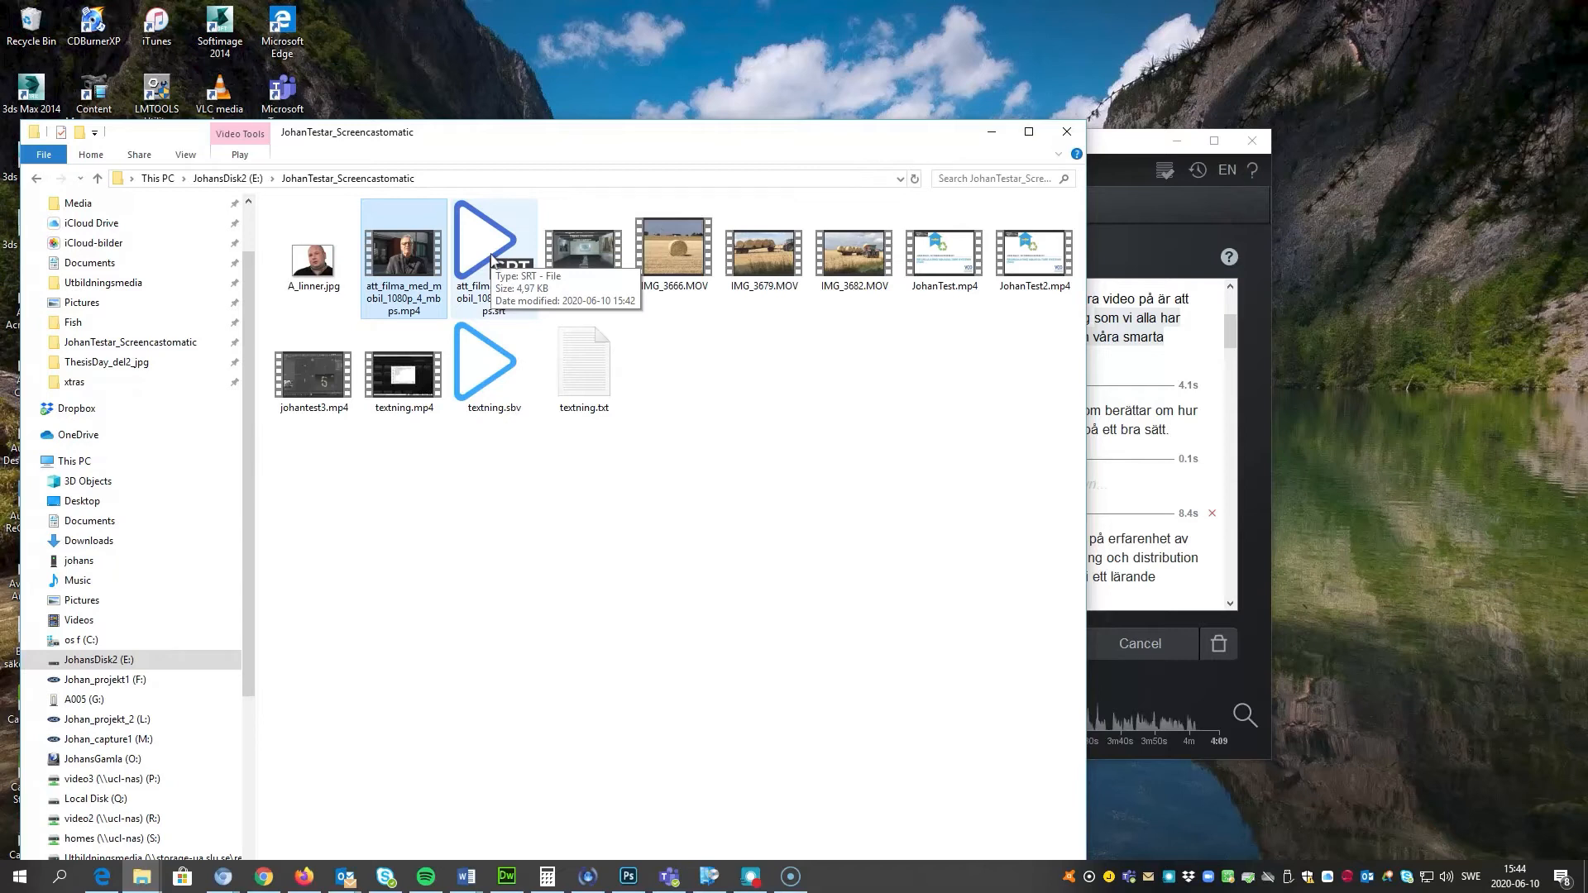
# Open the SRT in Notepad and split subtitles 2 and 4 onto two lines, deleting trailing dots
pyautogui.doubleClick(492, 259)
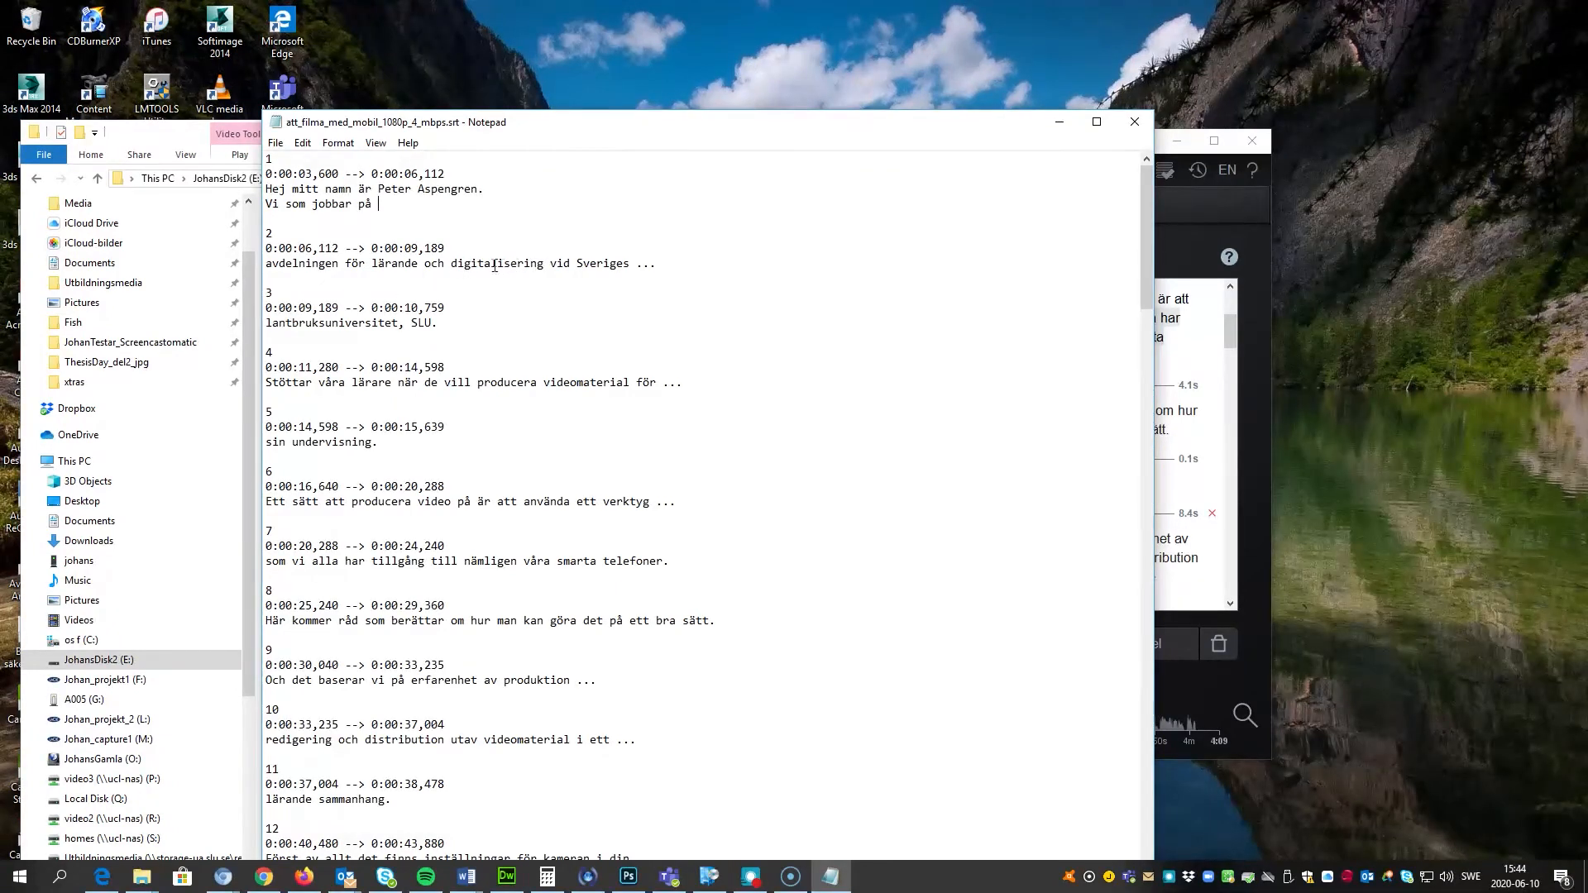
pyautogui.click(452, 263)
pyautogui.press('Return')
pyautogui.doubleClick(456, 278)
pyautogui.press('BackSpace')
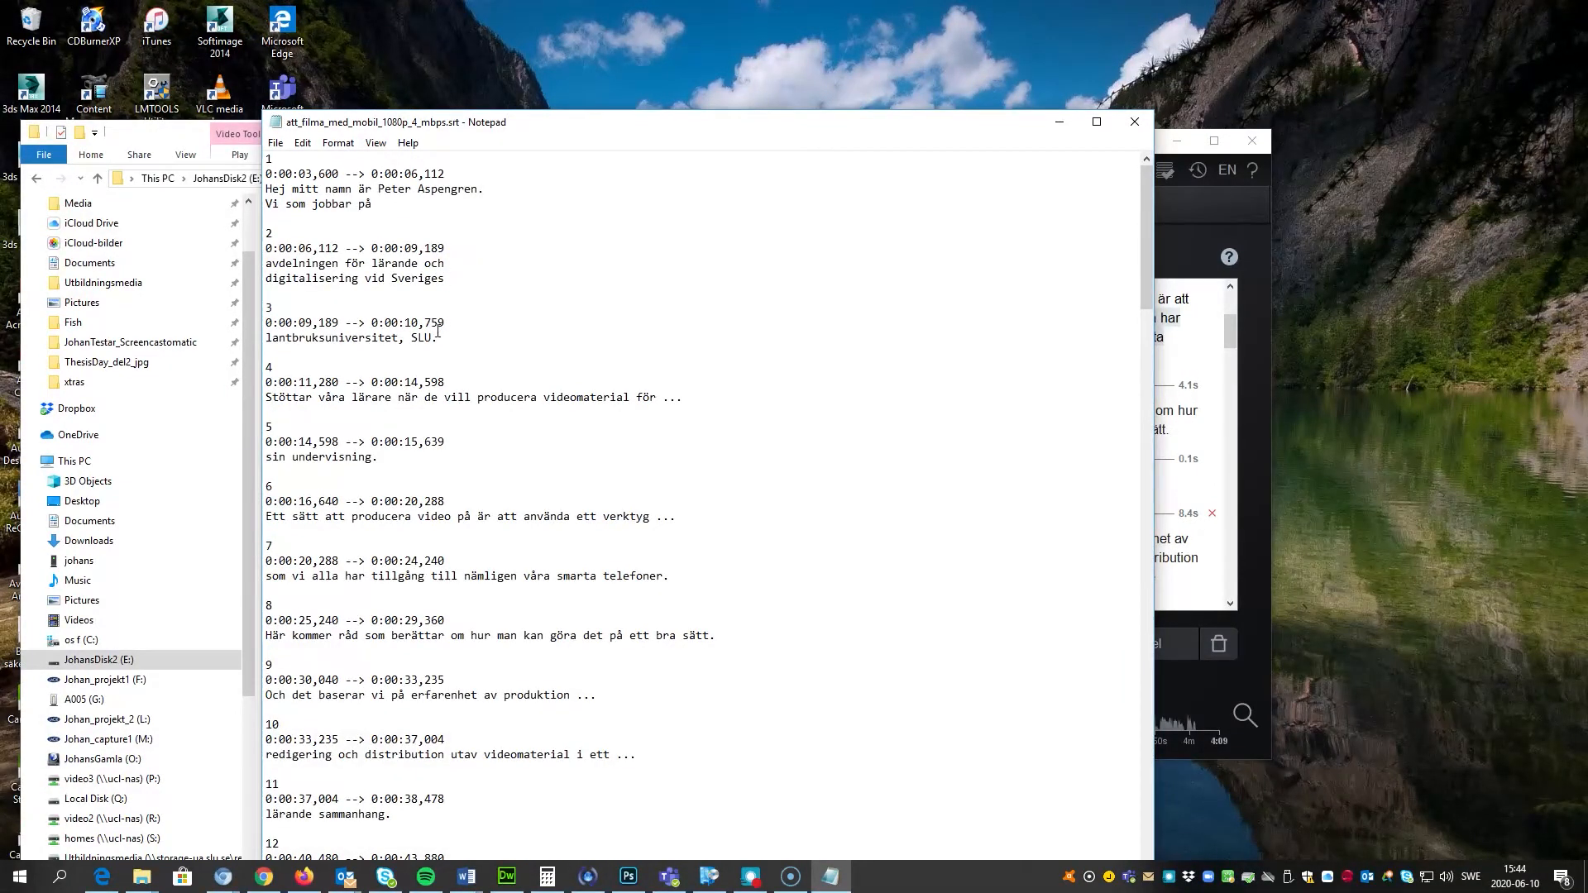
pyautogui.click(478, 398)
pyautogui.press('Return')
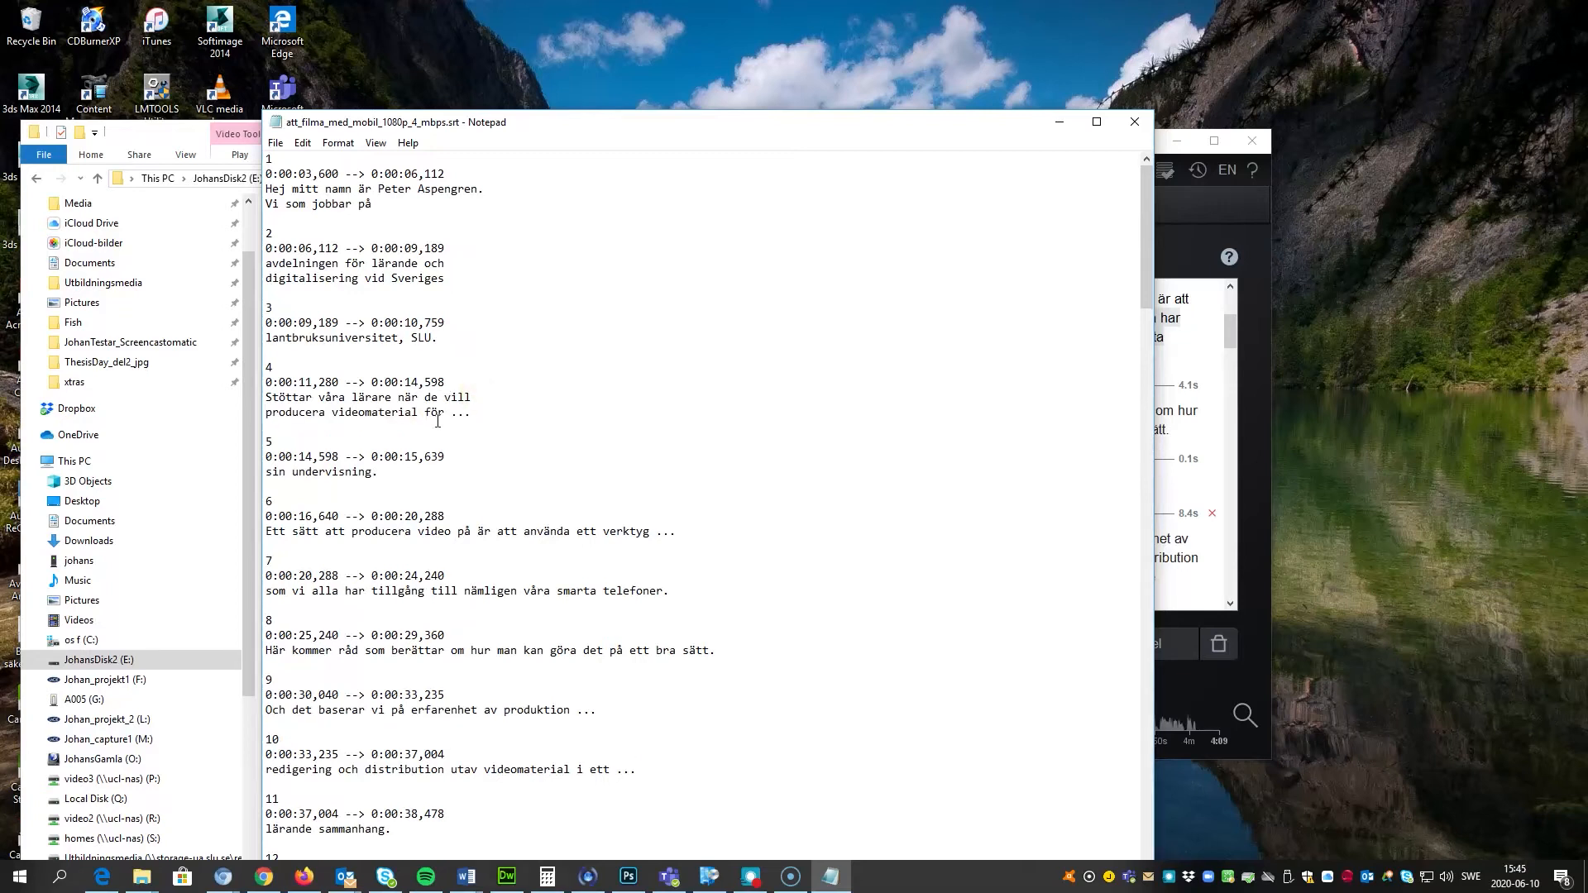
pyautogui.doubleClick(461, 413)
pyautogui.press('BackSpace')
# Split subtitles 6 and 7 onto two lines, removing the dots after 'verktyg'
pyautogui.click(459, 532)
pyautogui.press('Return')
pyautogui.doubleClick(481, 548)
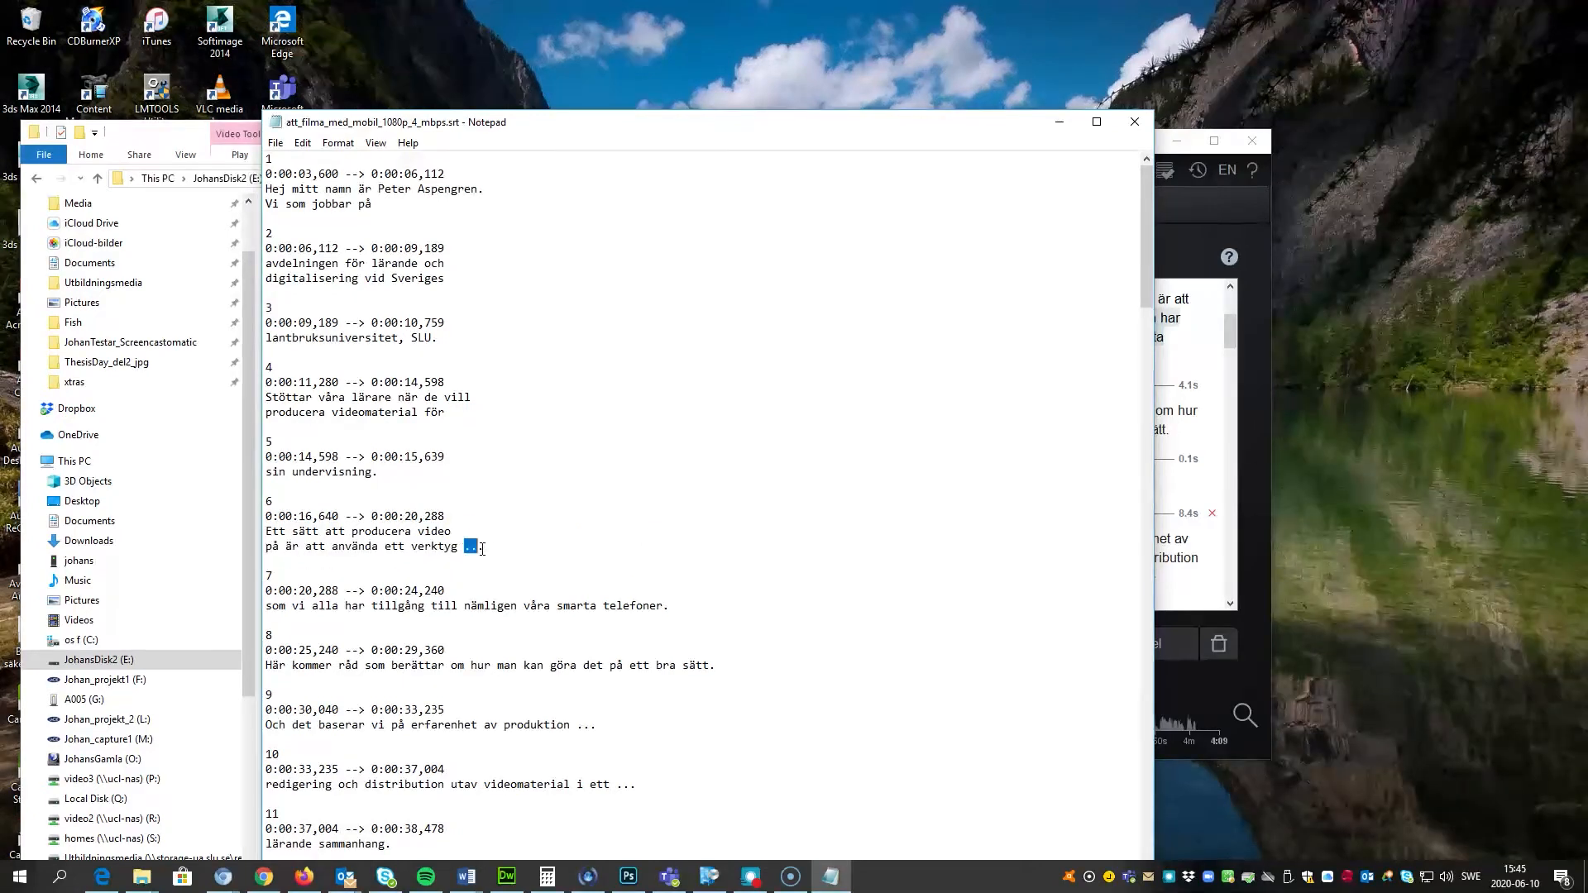
pyautogui.press('BackSpace')
pyautogui.scroll(-2, 491, 551)
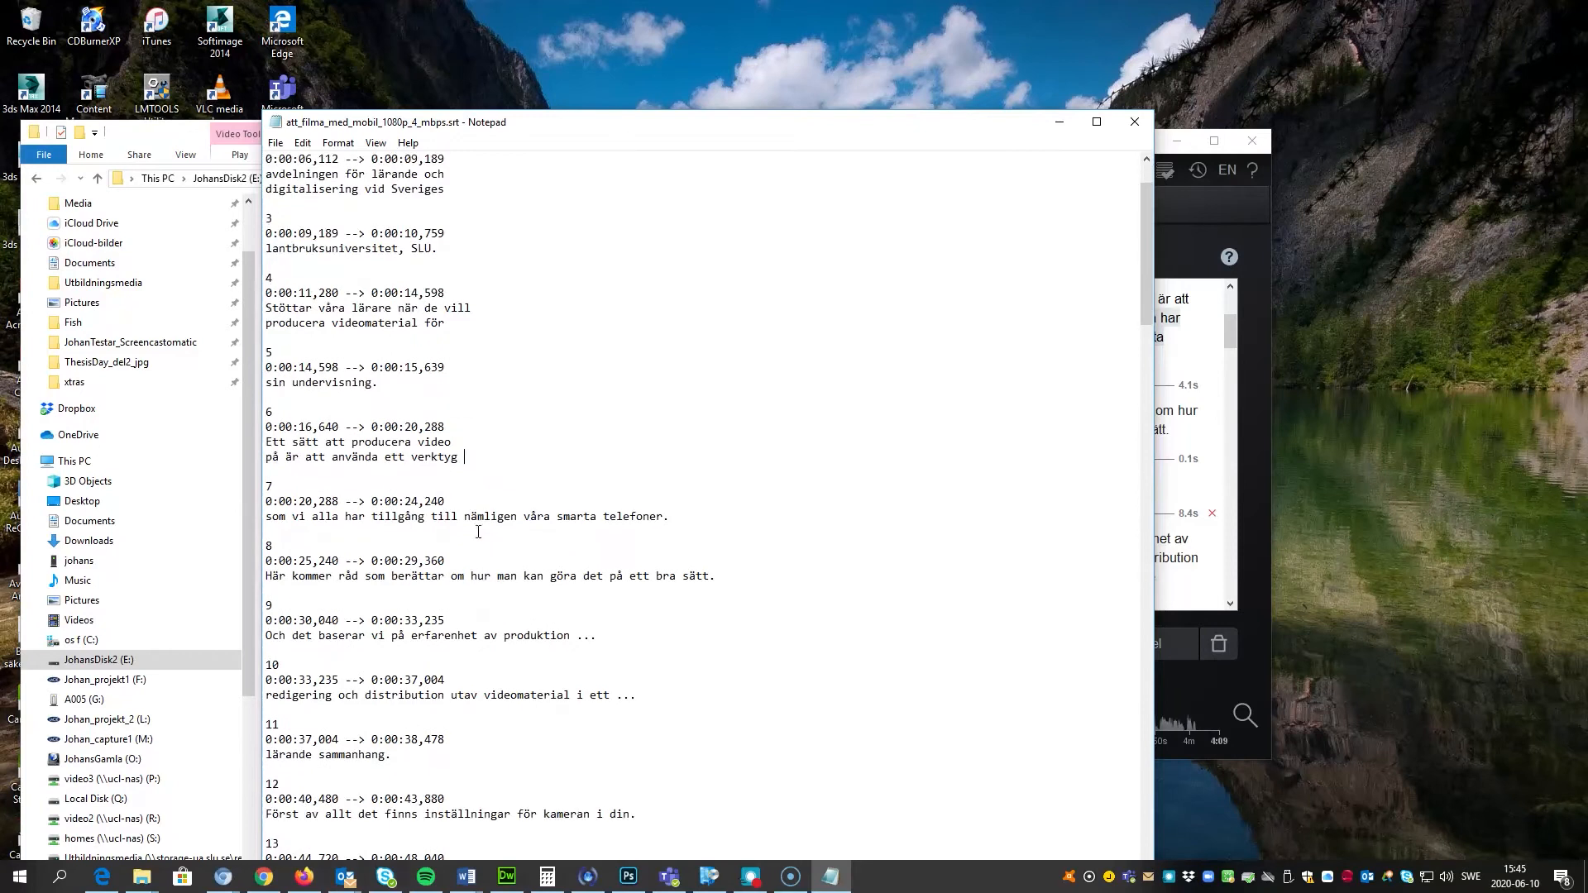
pyautogui.click(465, 517)
pyautogui.press('Return')
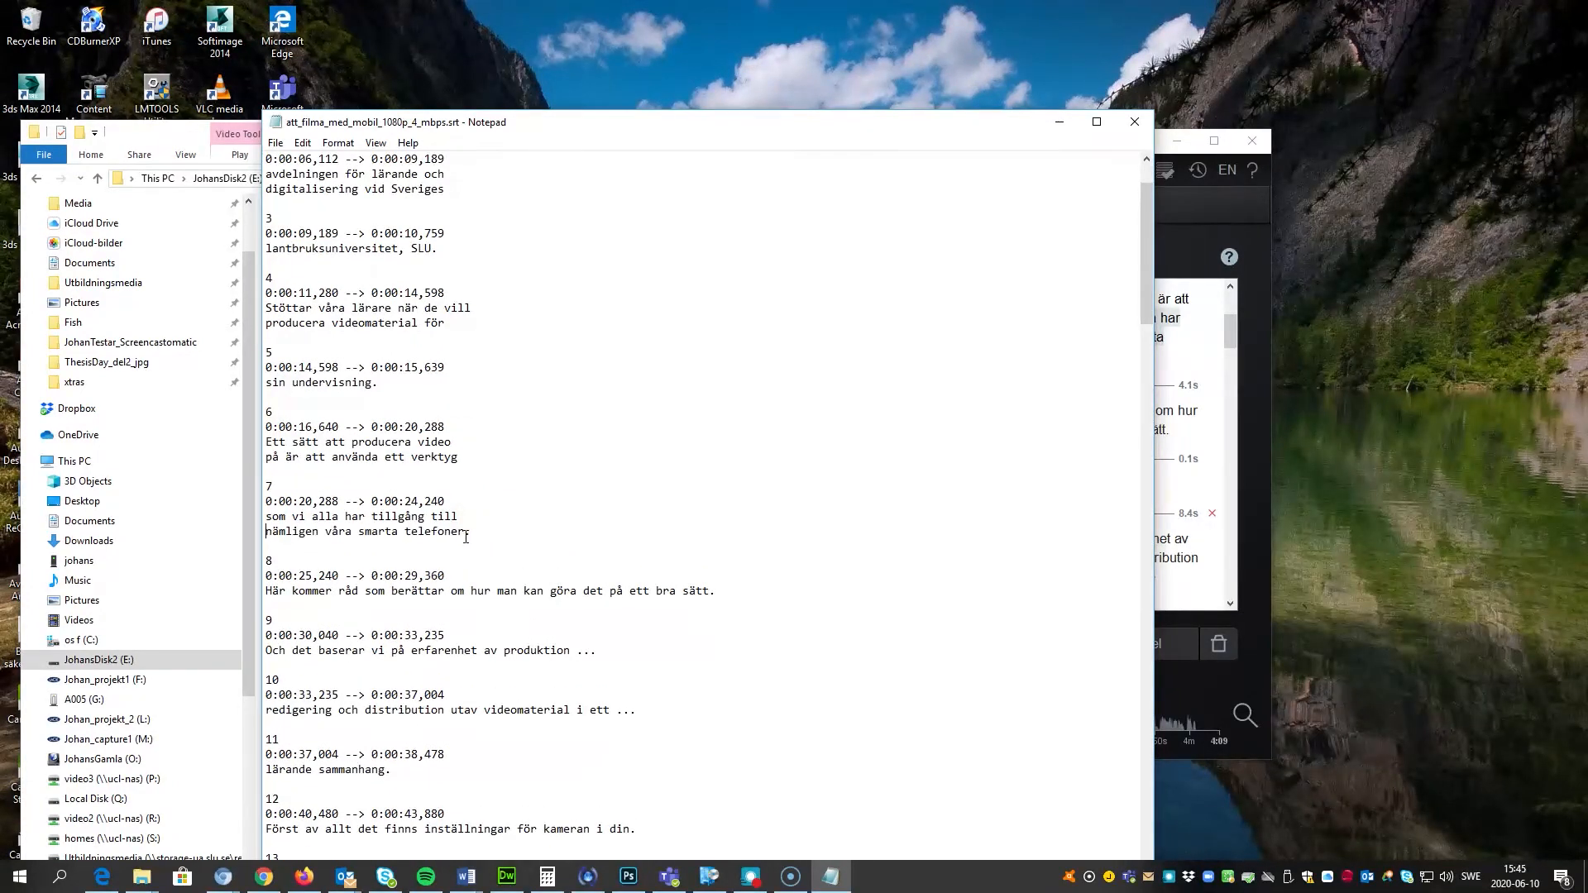
# Save the edited SRT file and close Notepad
pyautogui.click(275, 142)
pyautogui.click(298, 198)
pyautogui.click(1134, 123)
pyautogui.click(406, 263)
# Check the two-line subtitles in PotPlayer, then import the edited .srt into Screencast-O-Matic
pyautogui.rightClick(406, 263)
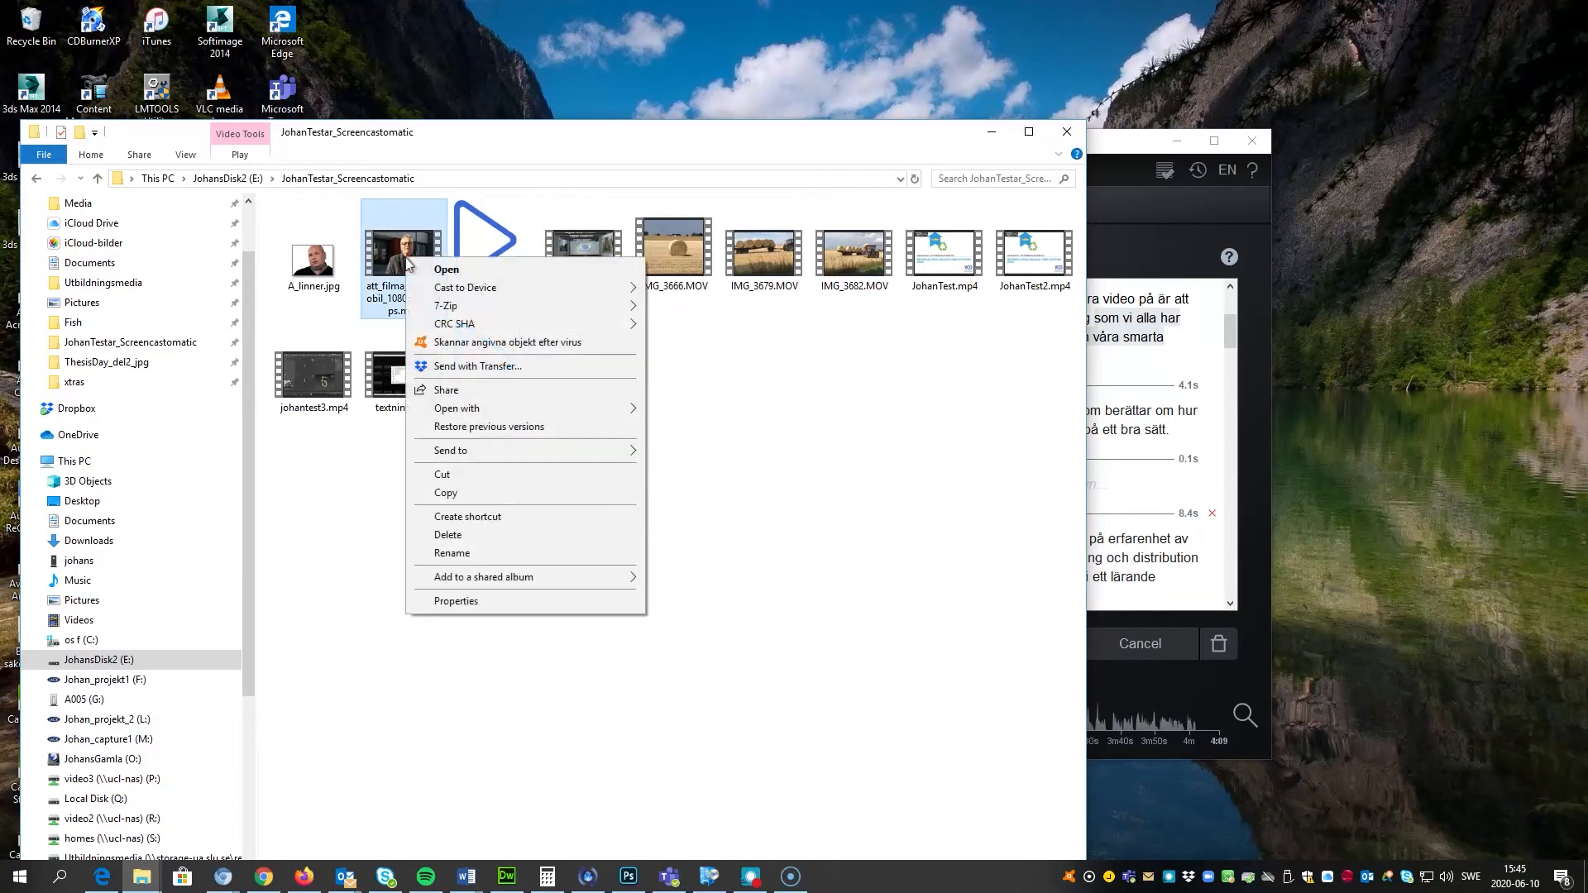
pyautogui.moveTo(550, 413)
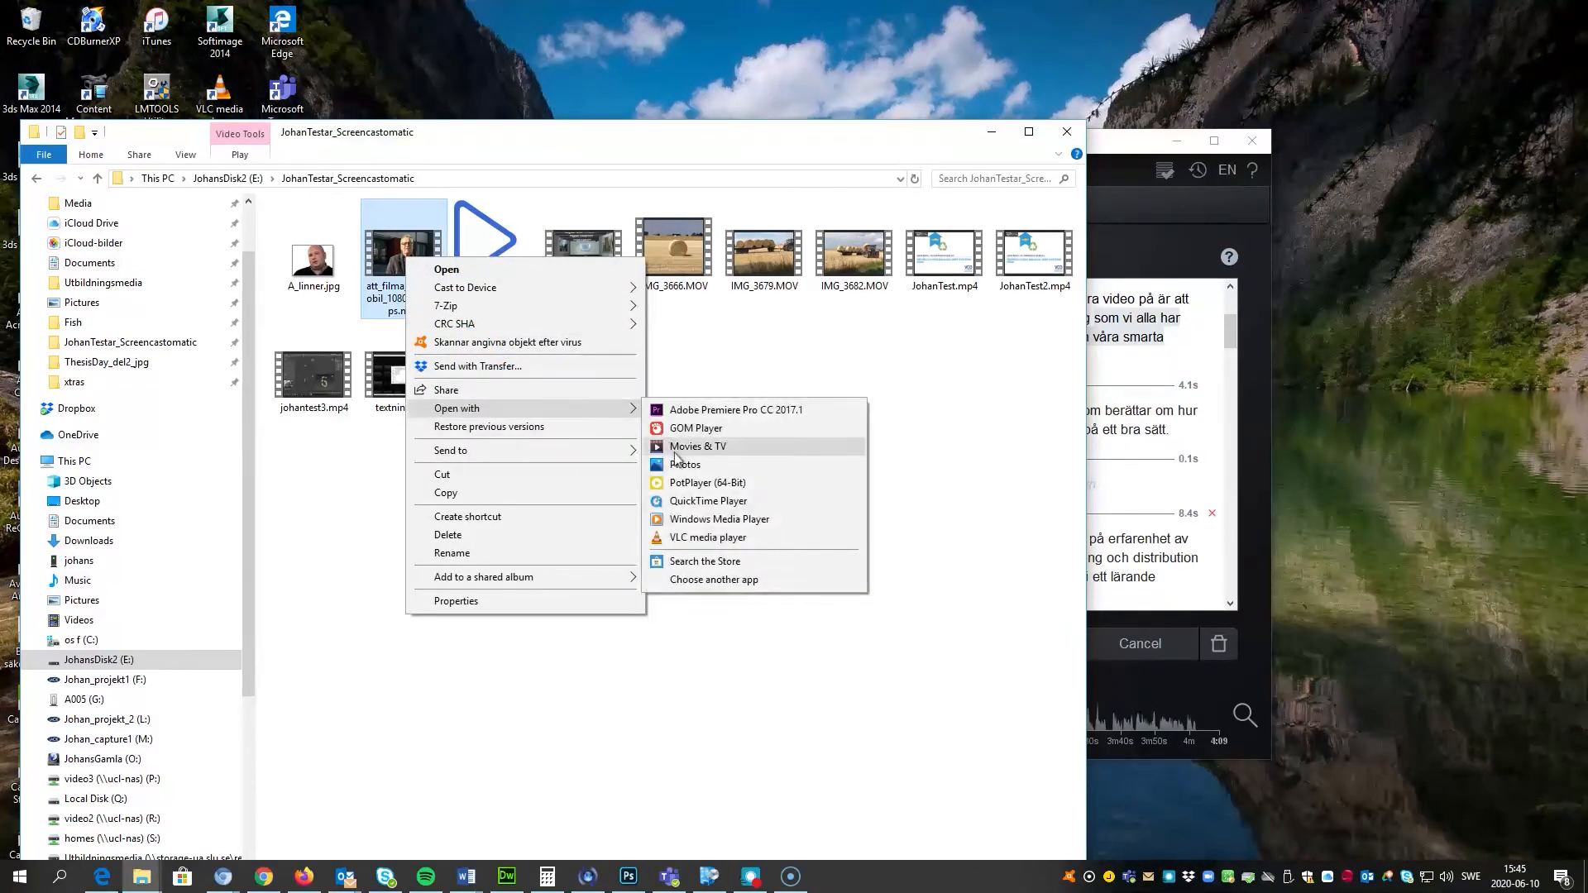
pyautogui.click(690, 482)
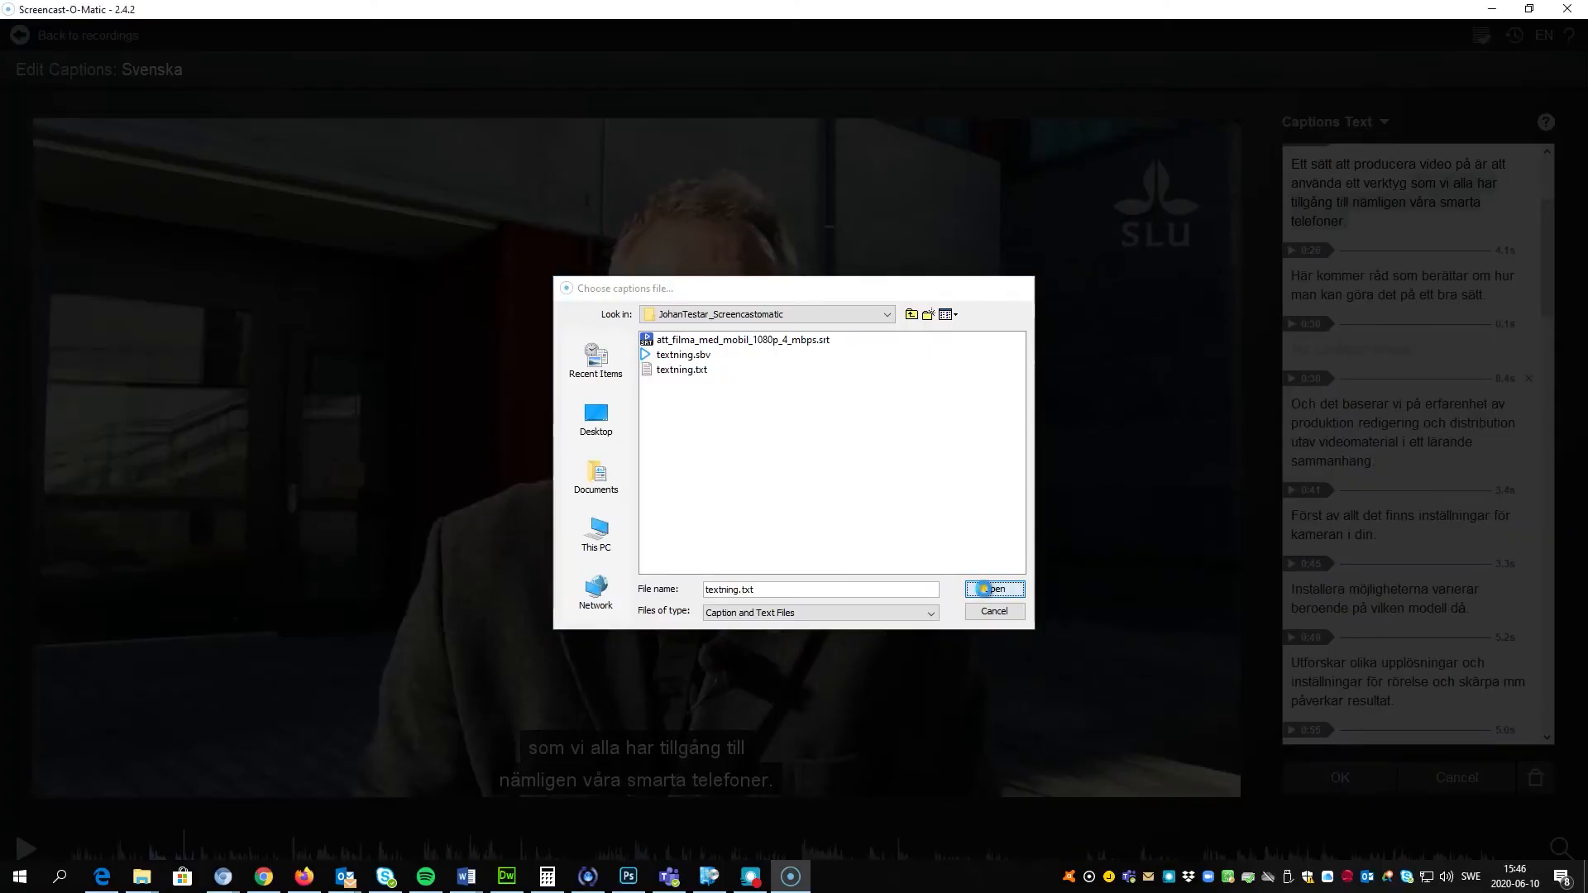
pyautogui.click(985, 589)
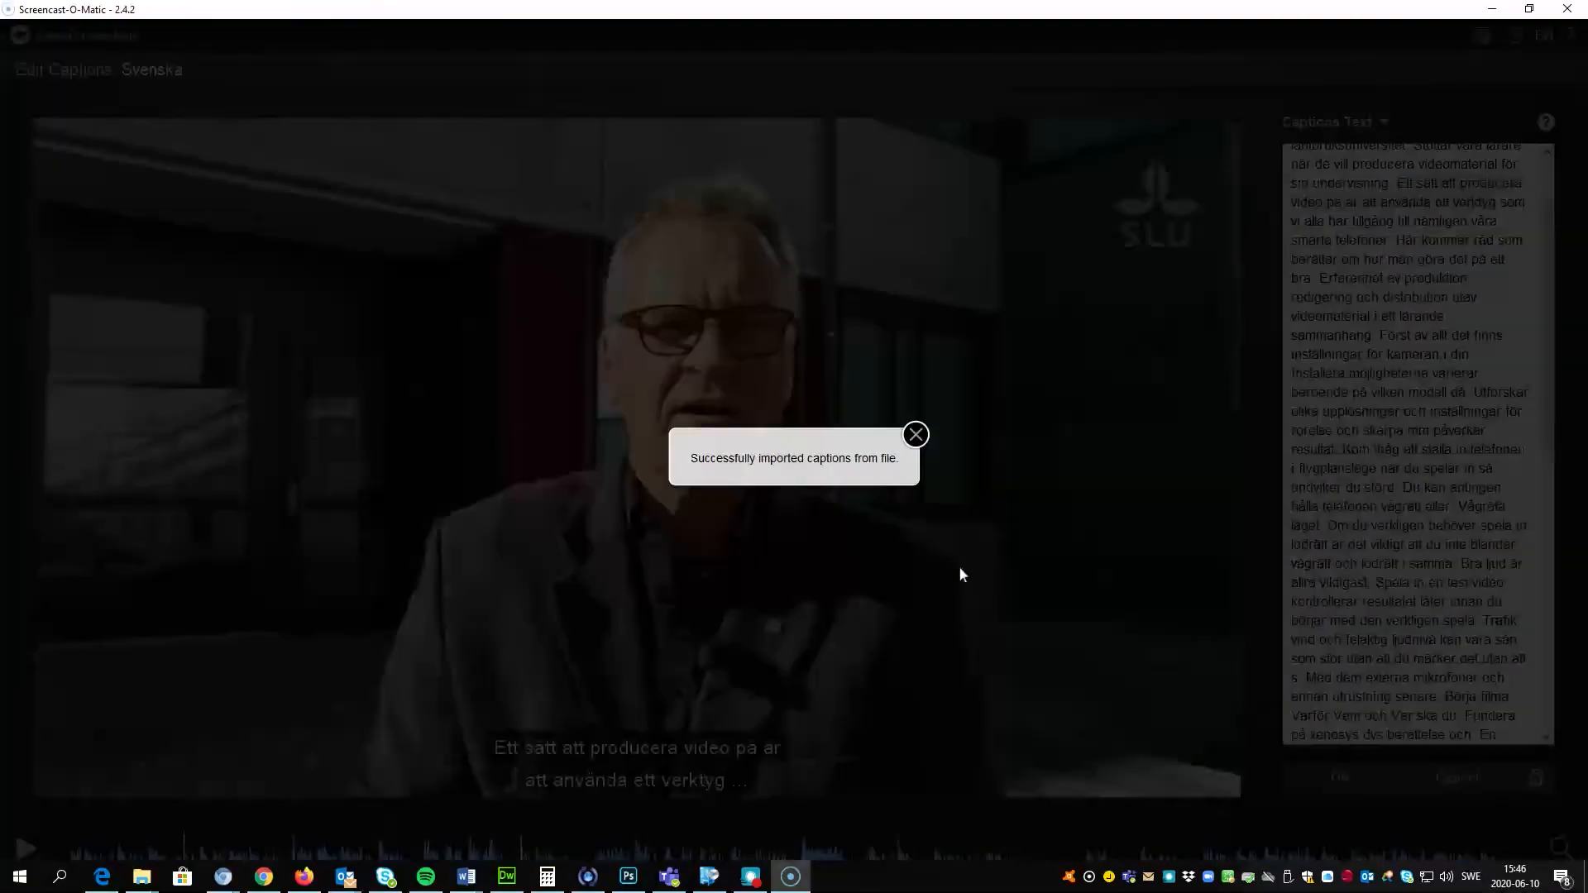
# Add a sync point at the video's start so the Swedish captions begin at 0:04
pyautogui.click(916, 434)
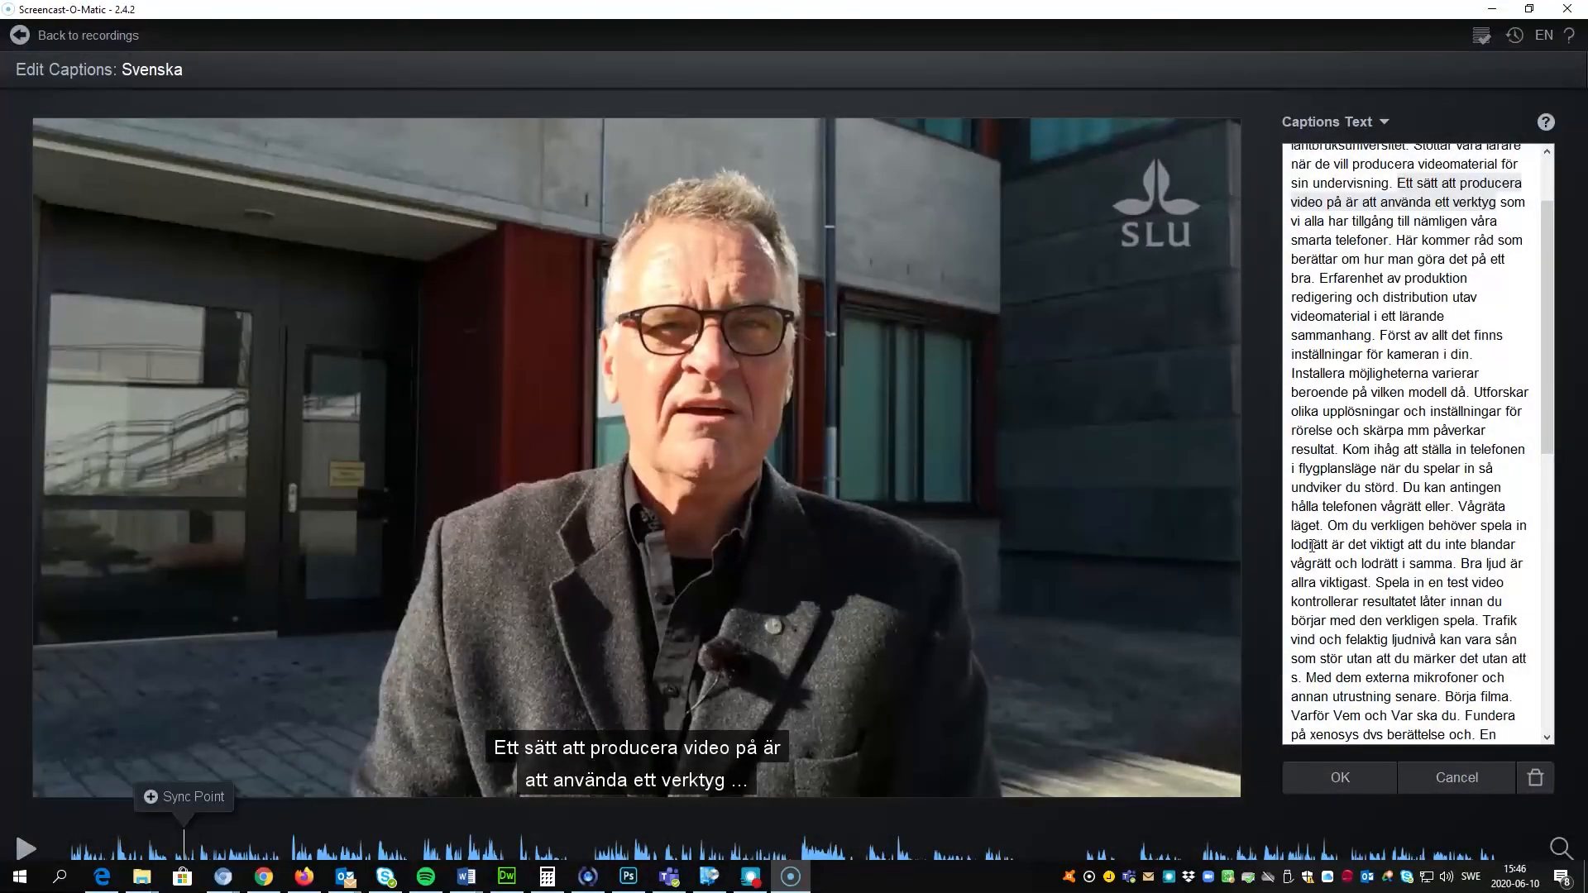
pyautogui.scroll(2, 1313, 545)
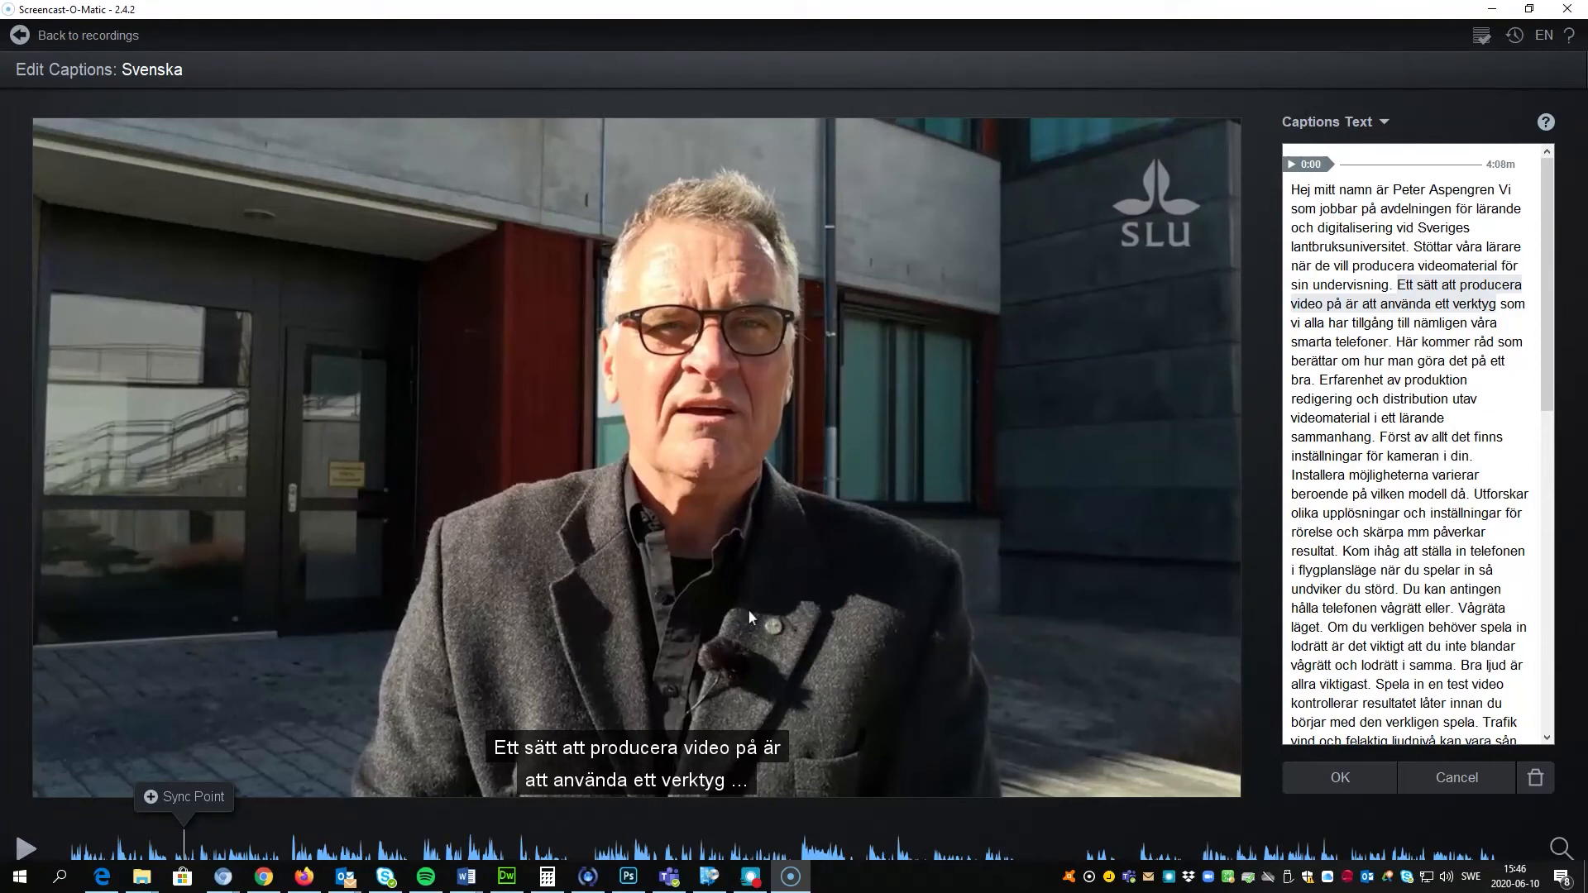
pyautogui.click(71, 860)
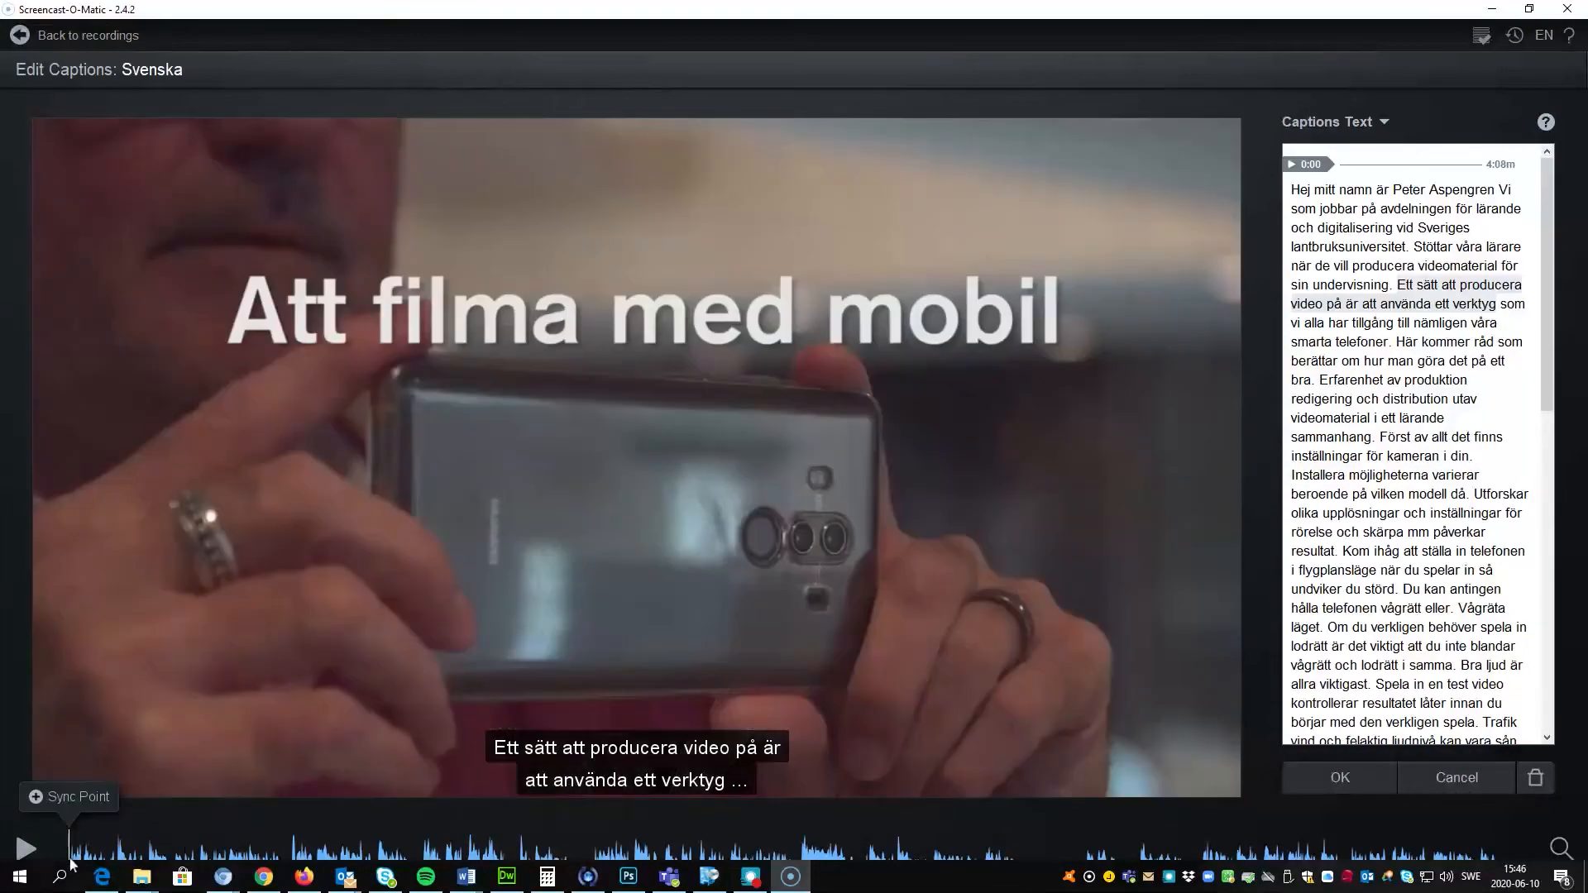
pyautogui.click(66, 799)
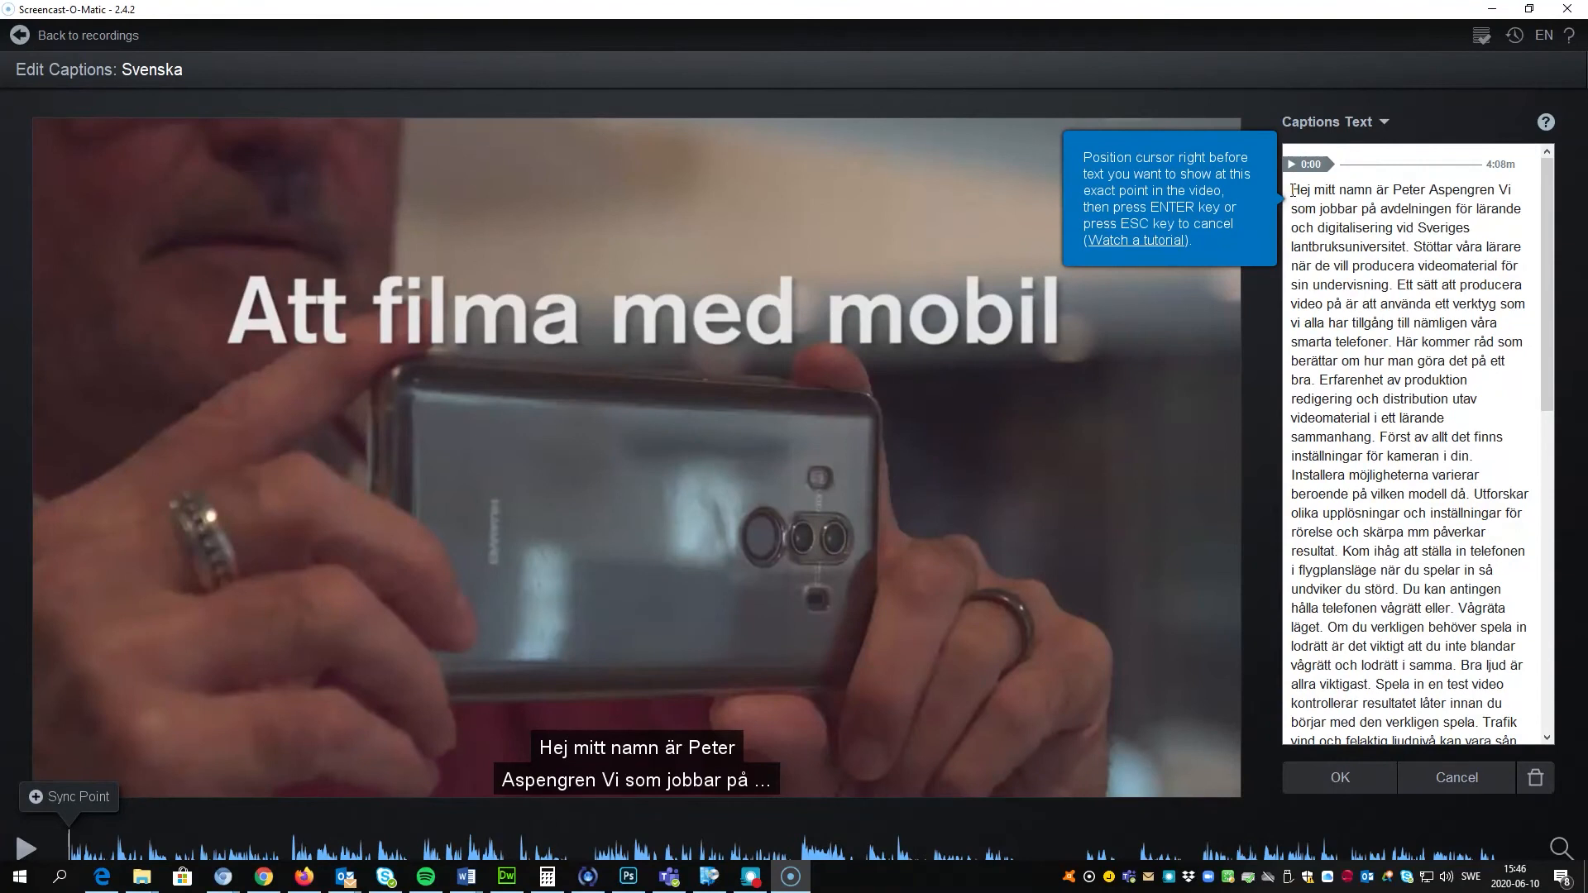
pyautogui.press('Return')
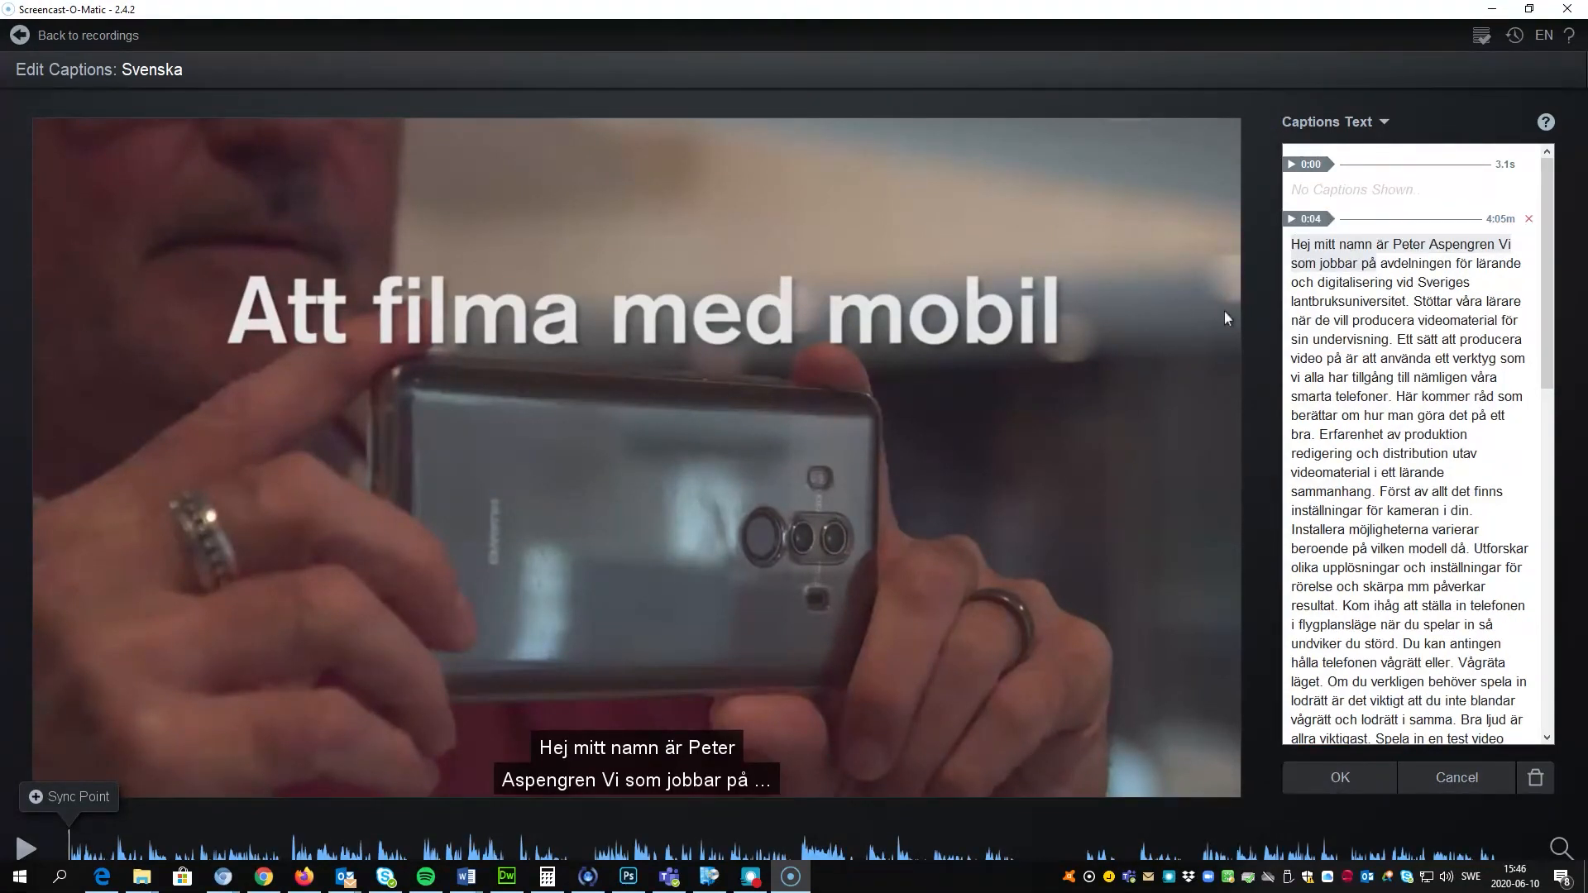
# Add a period after the speaker's name so a new sentence starts at 'Vi'
pyautogui.click(28, 848)
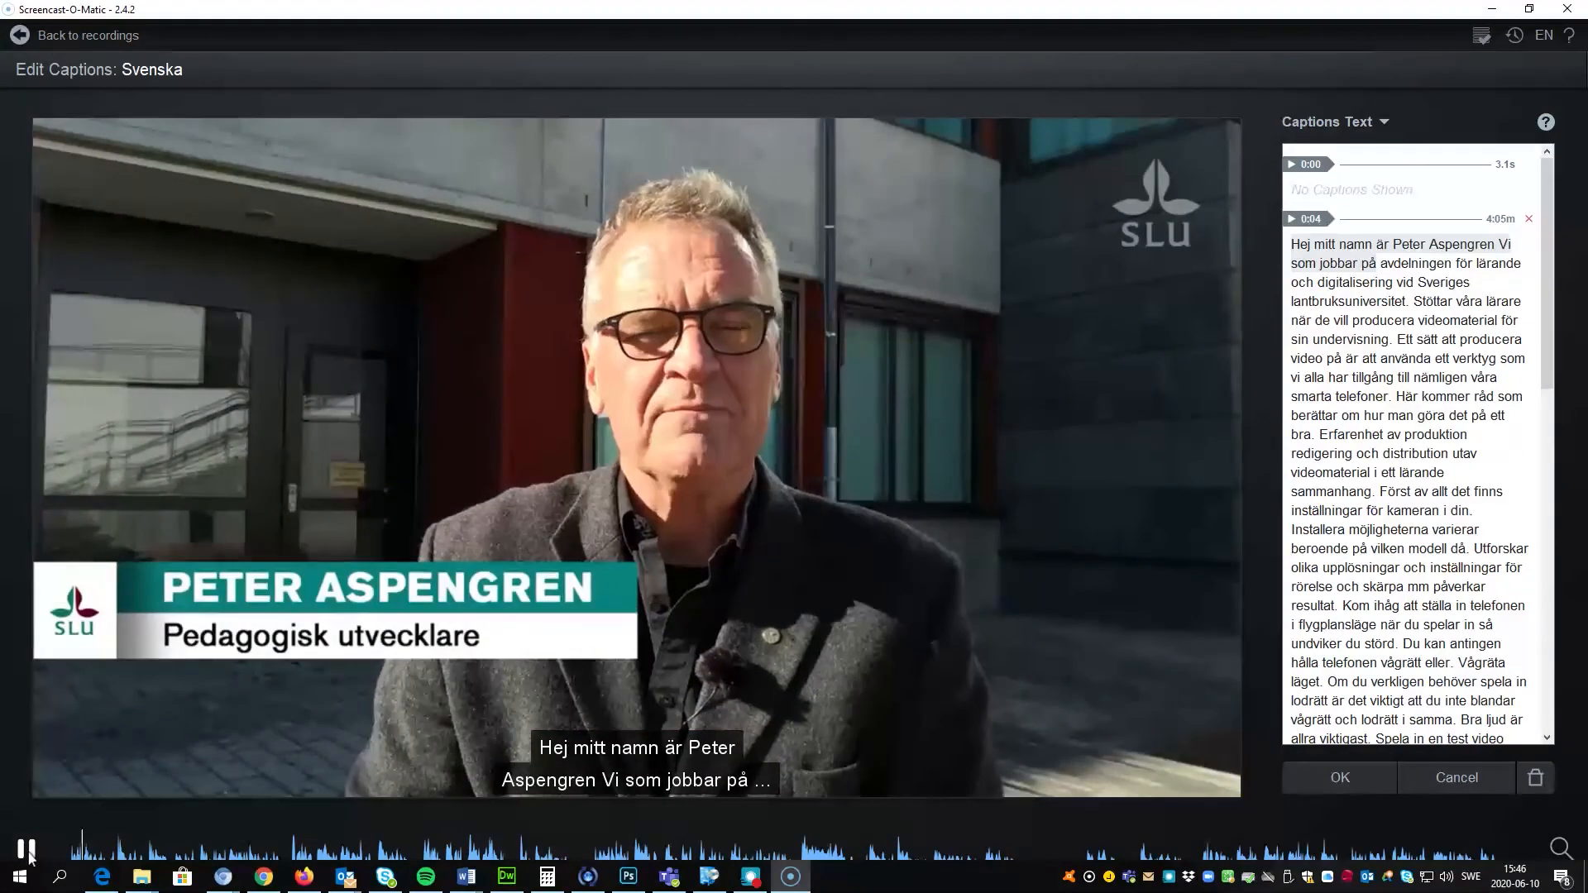
pyautogui.click(29, 856)
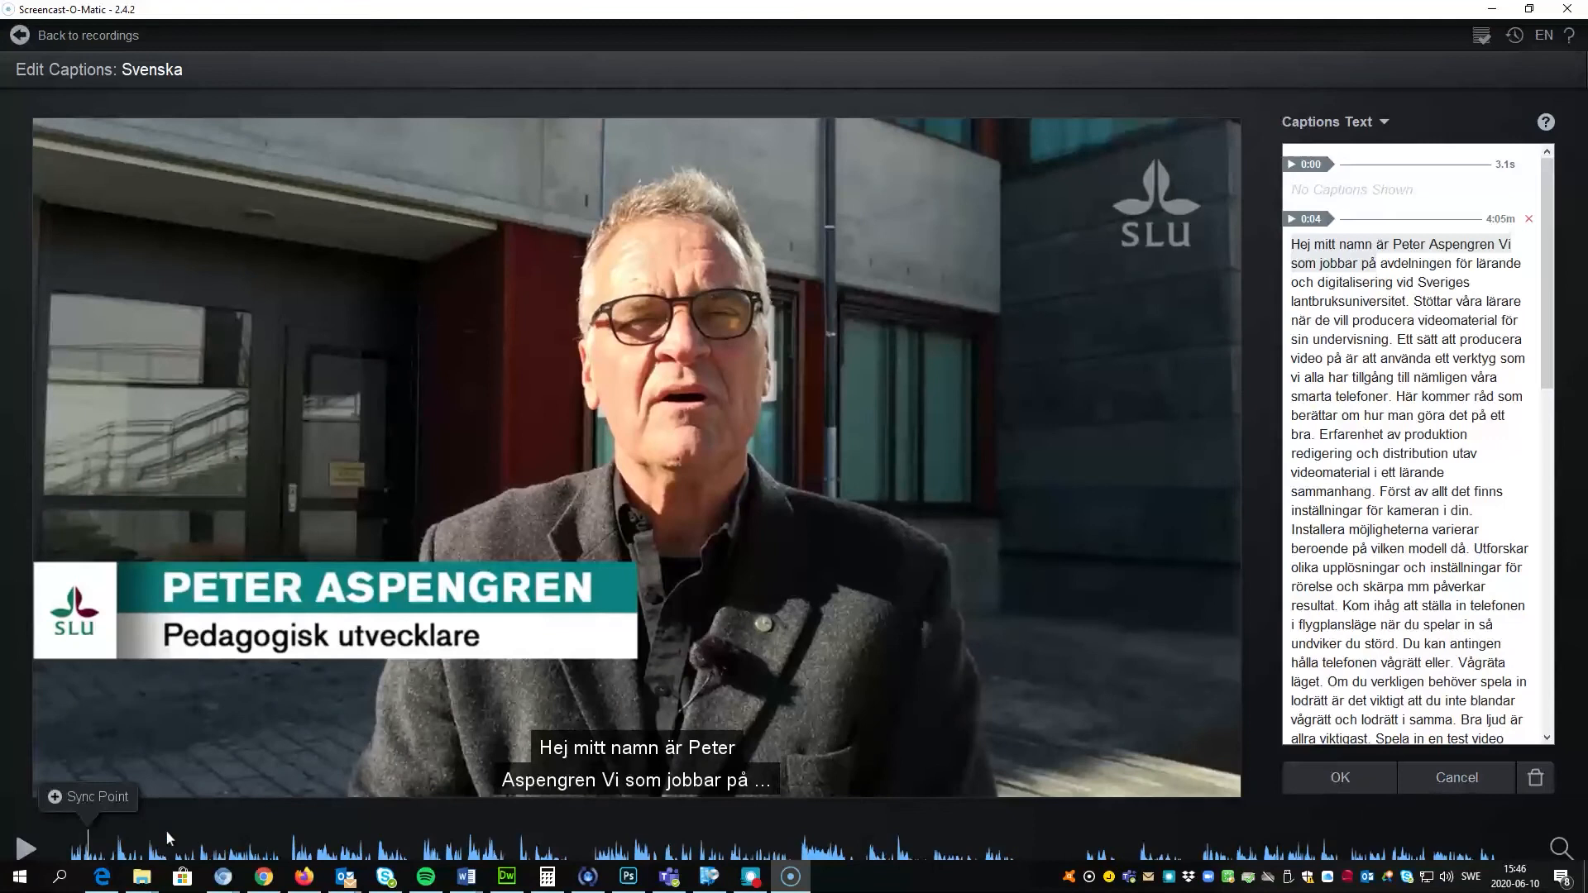
pyautogui.click(1493, 248)
pyautogui.write('.')
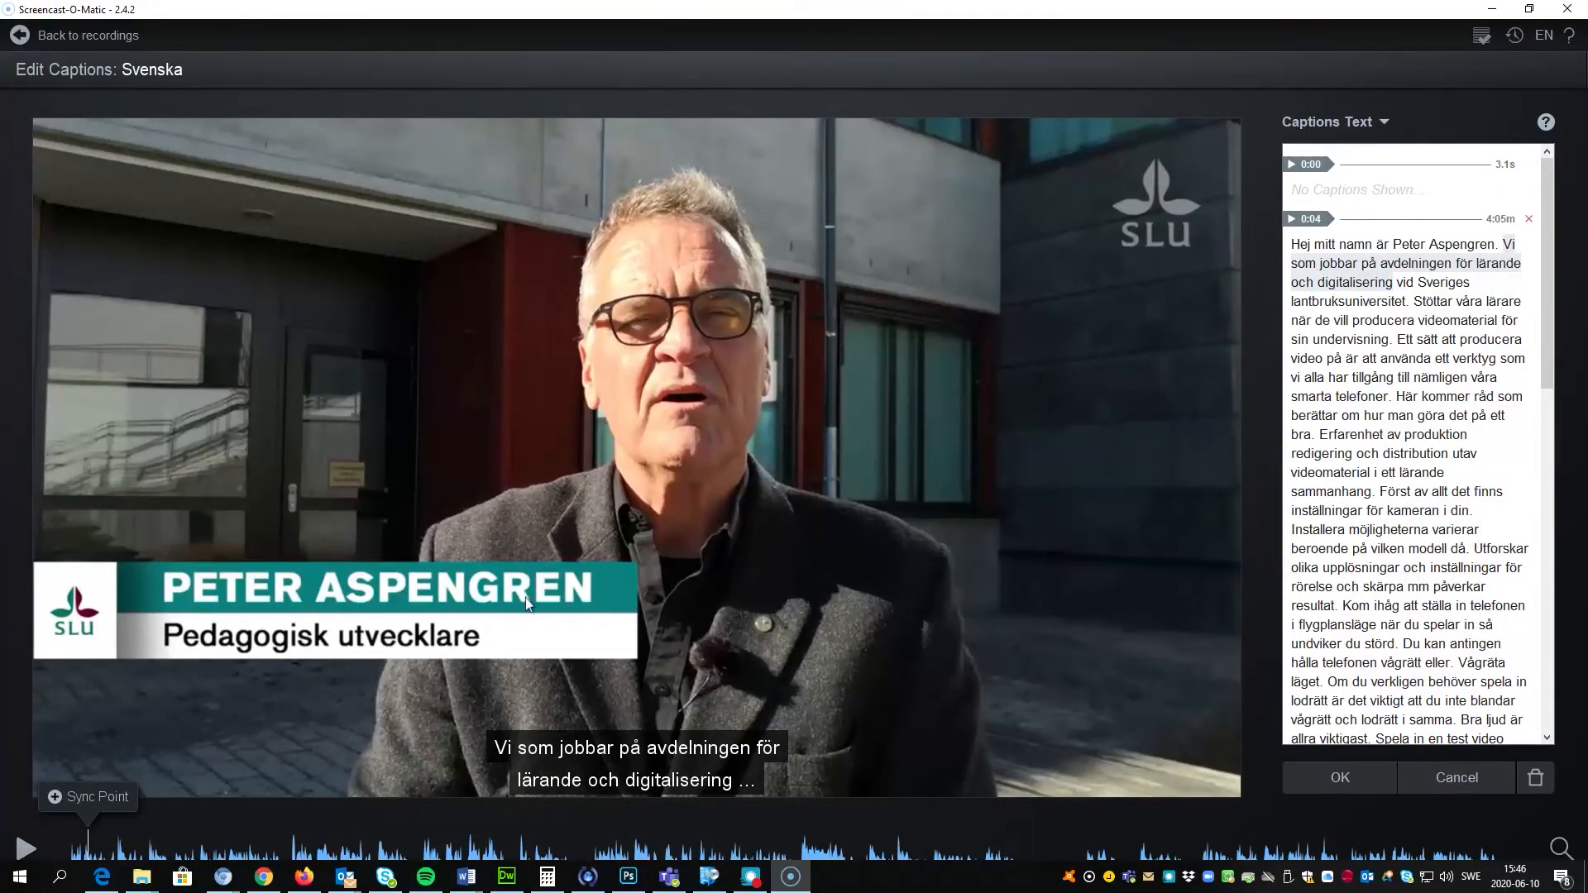
pyautogui.click(25, 850)
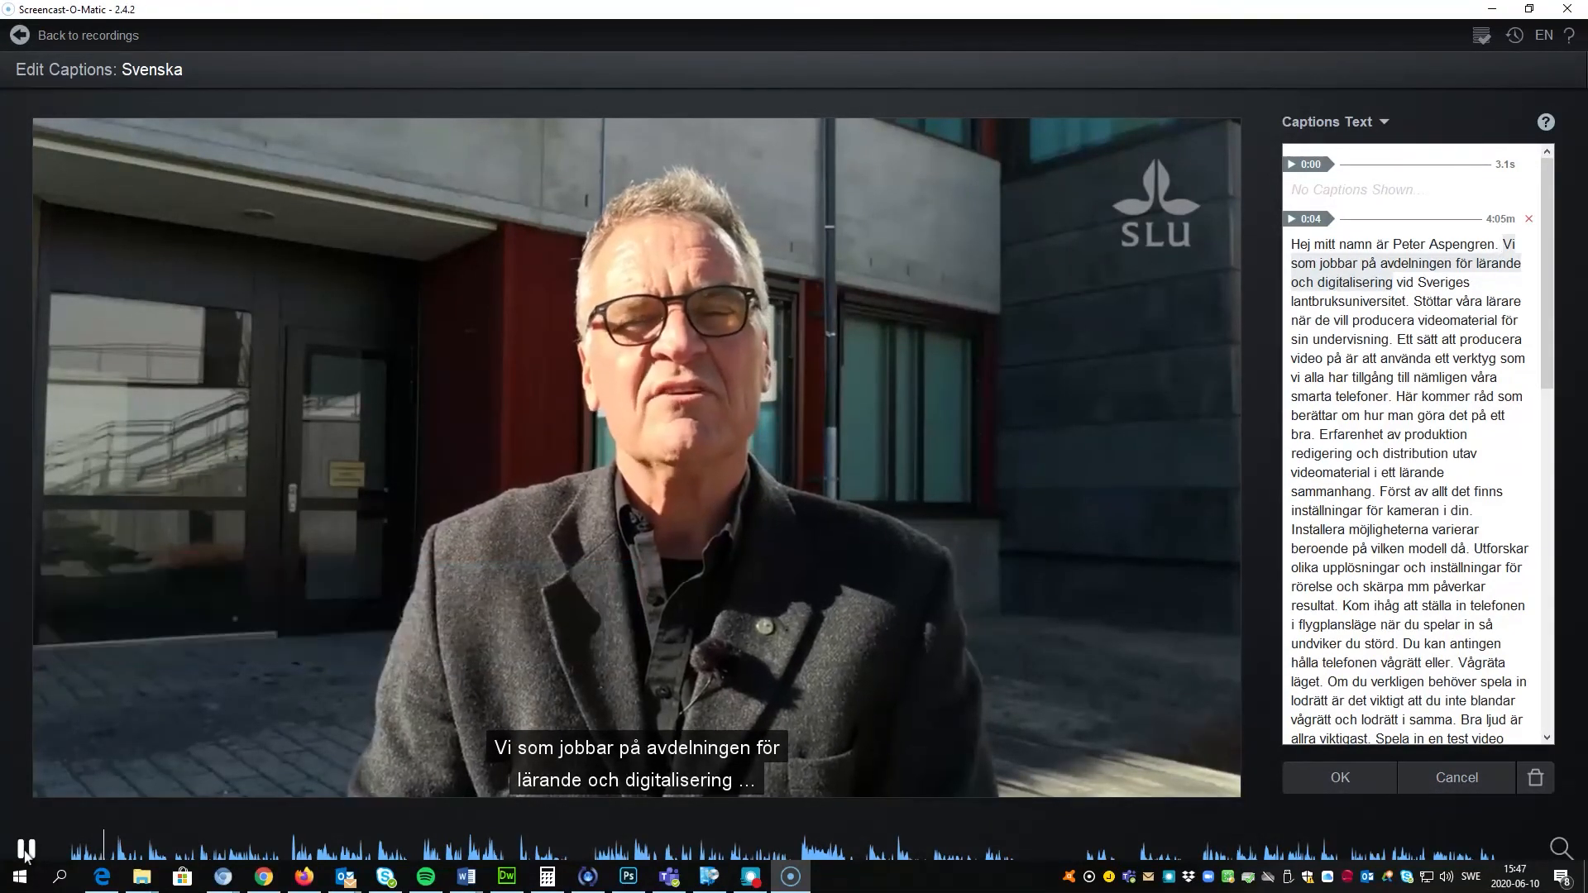
pyautogui.click(25, 849)
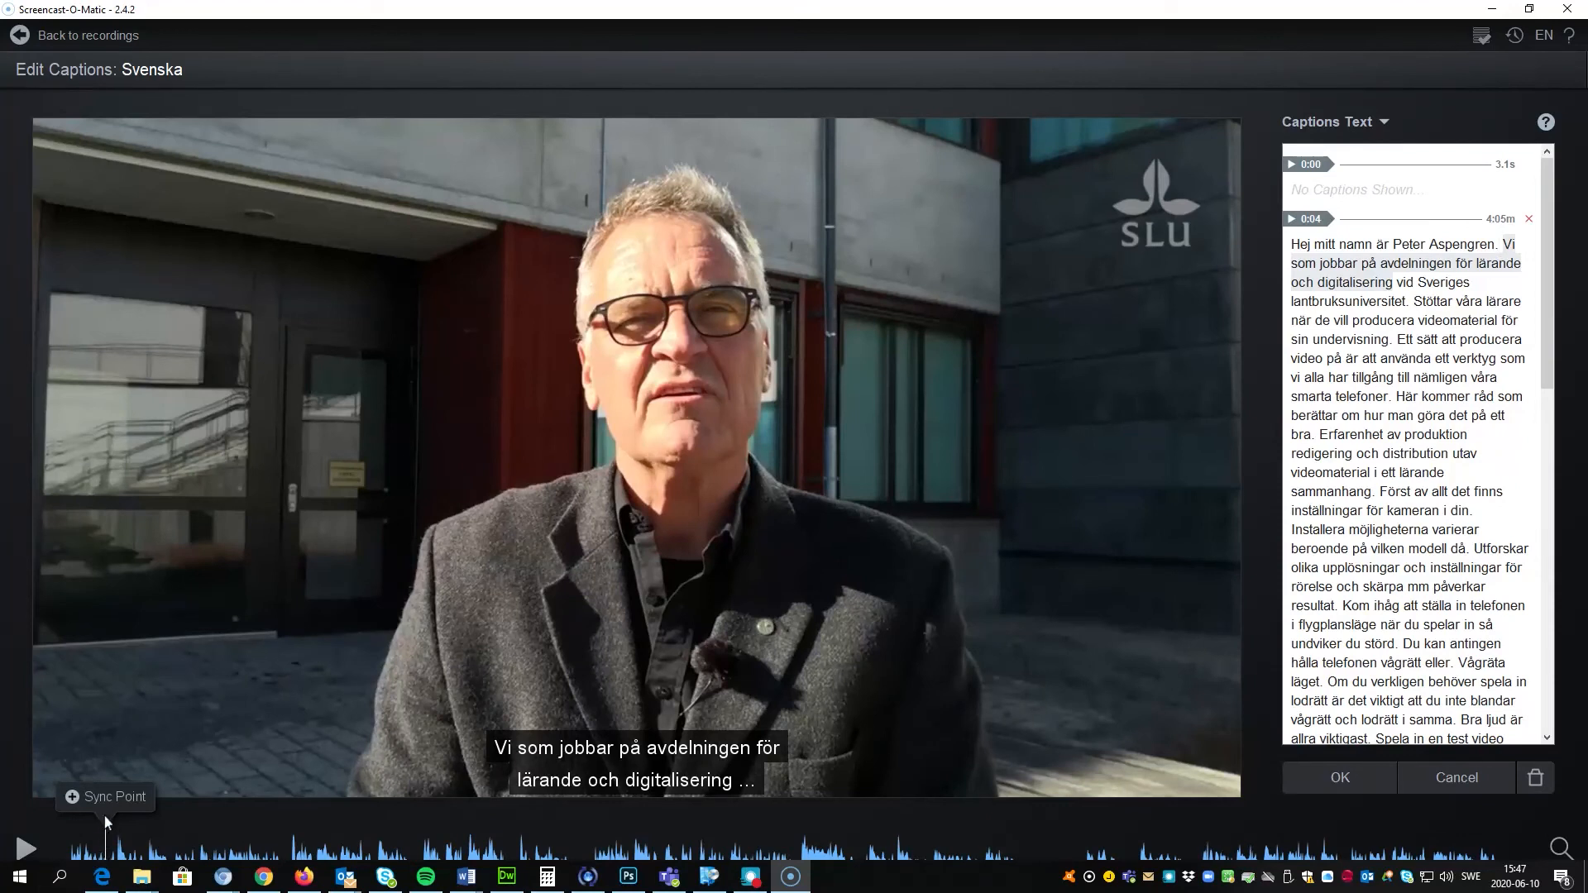
# Start a new caption at 'Sveriges' at 0:10 and add ', SLU'
pyautogui.click(108, 798)
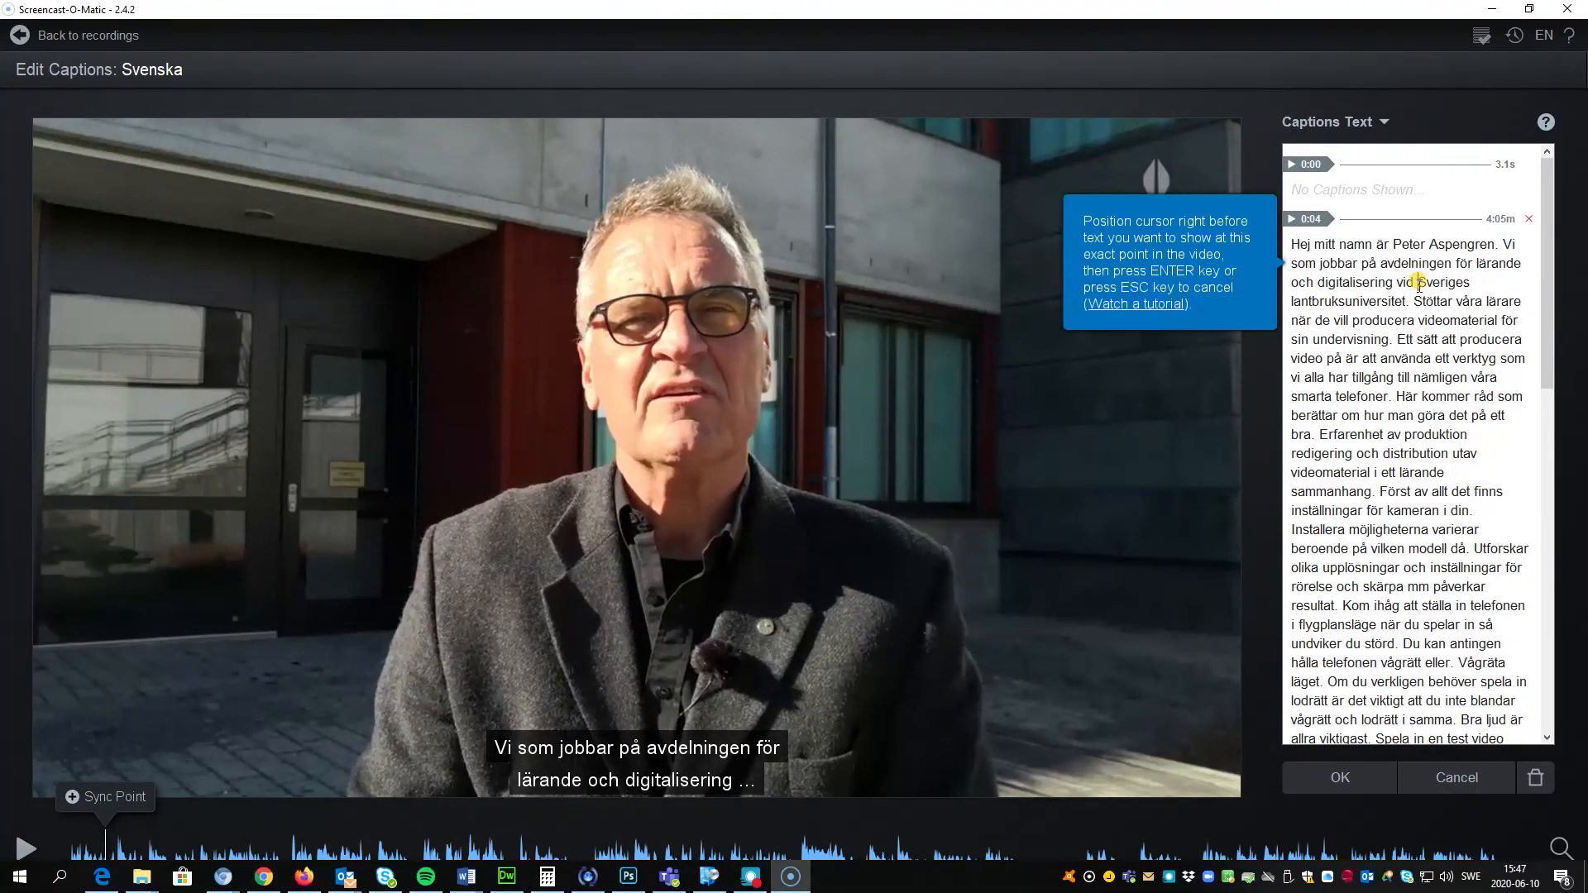
pyautogui.press('Return')
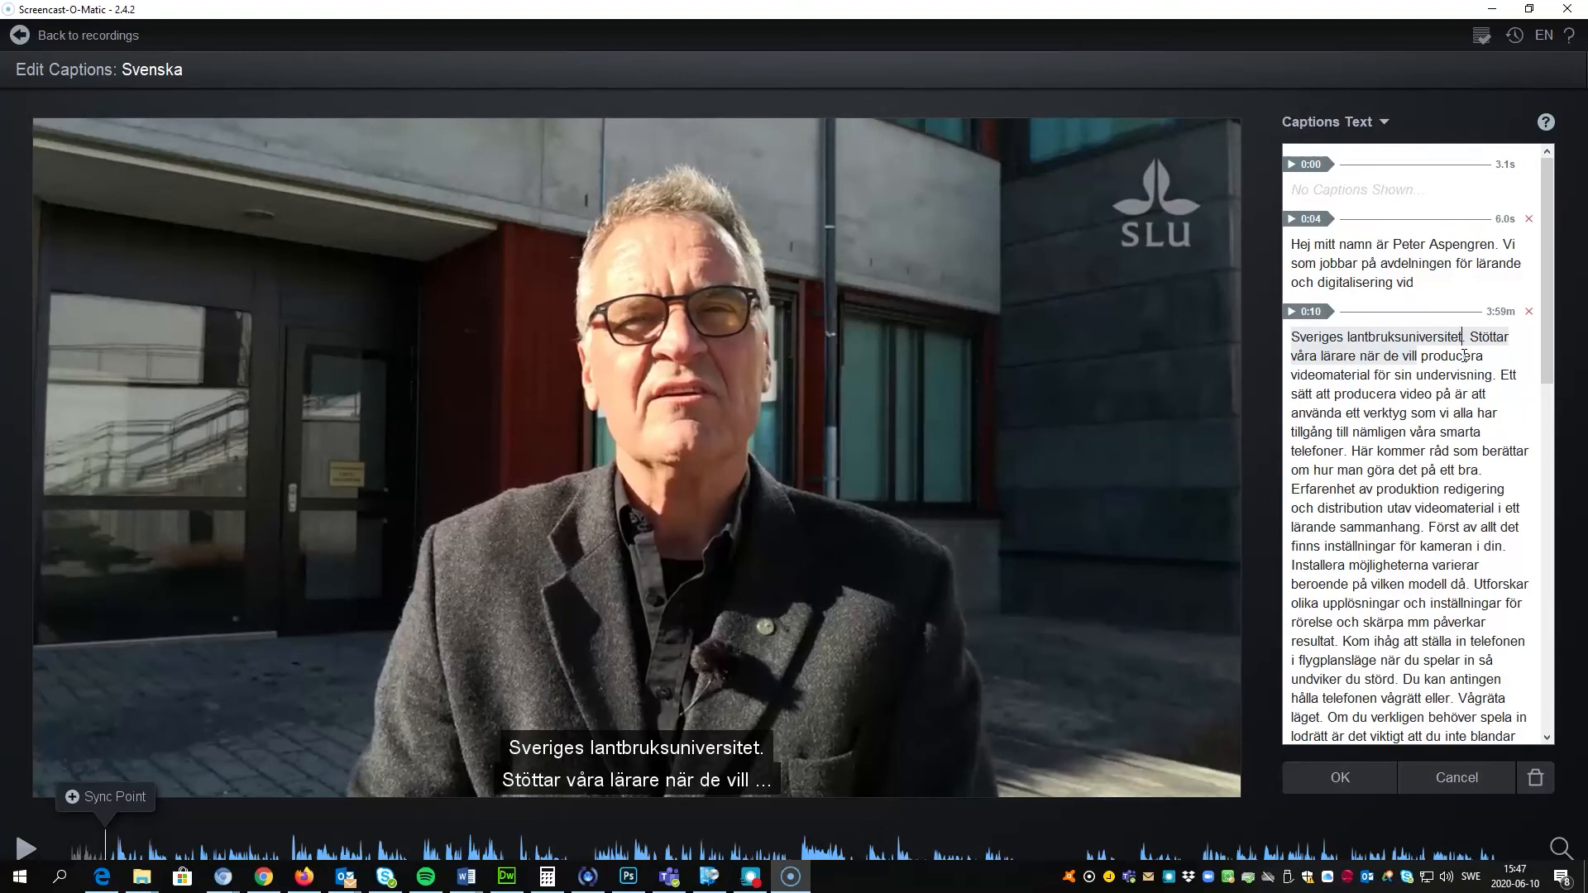
pyautogui.write(', SLU.')
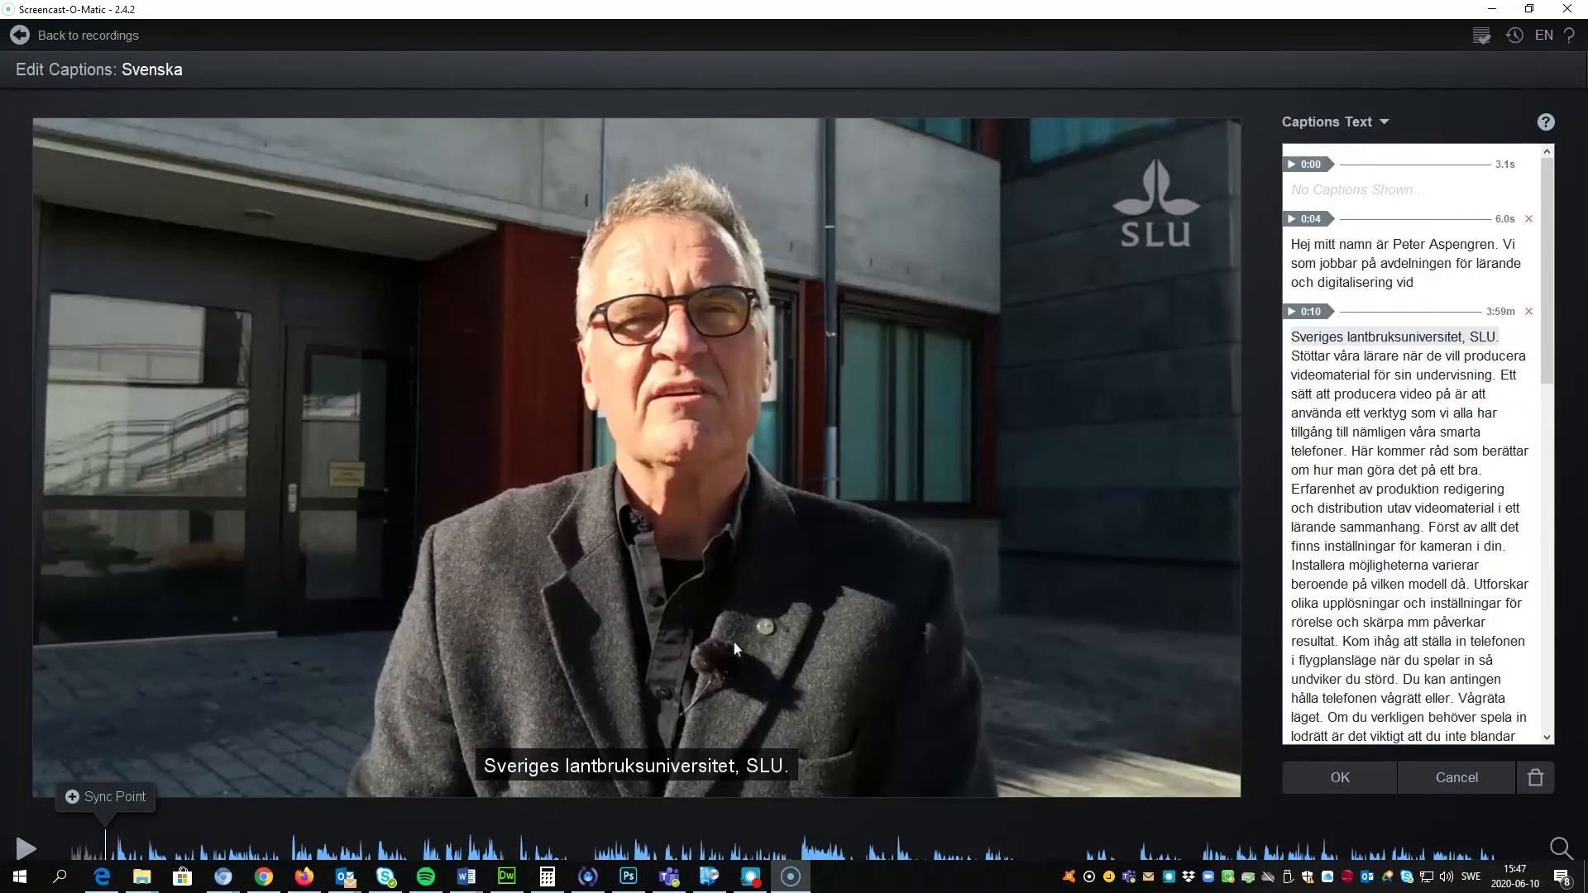
pyautogui.click(27, 849)
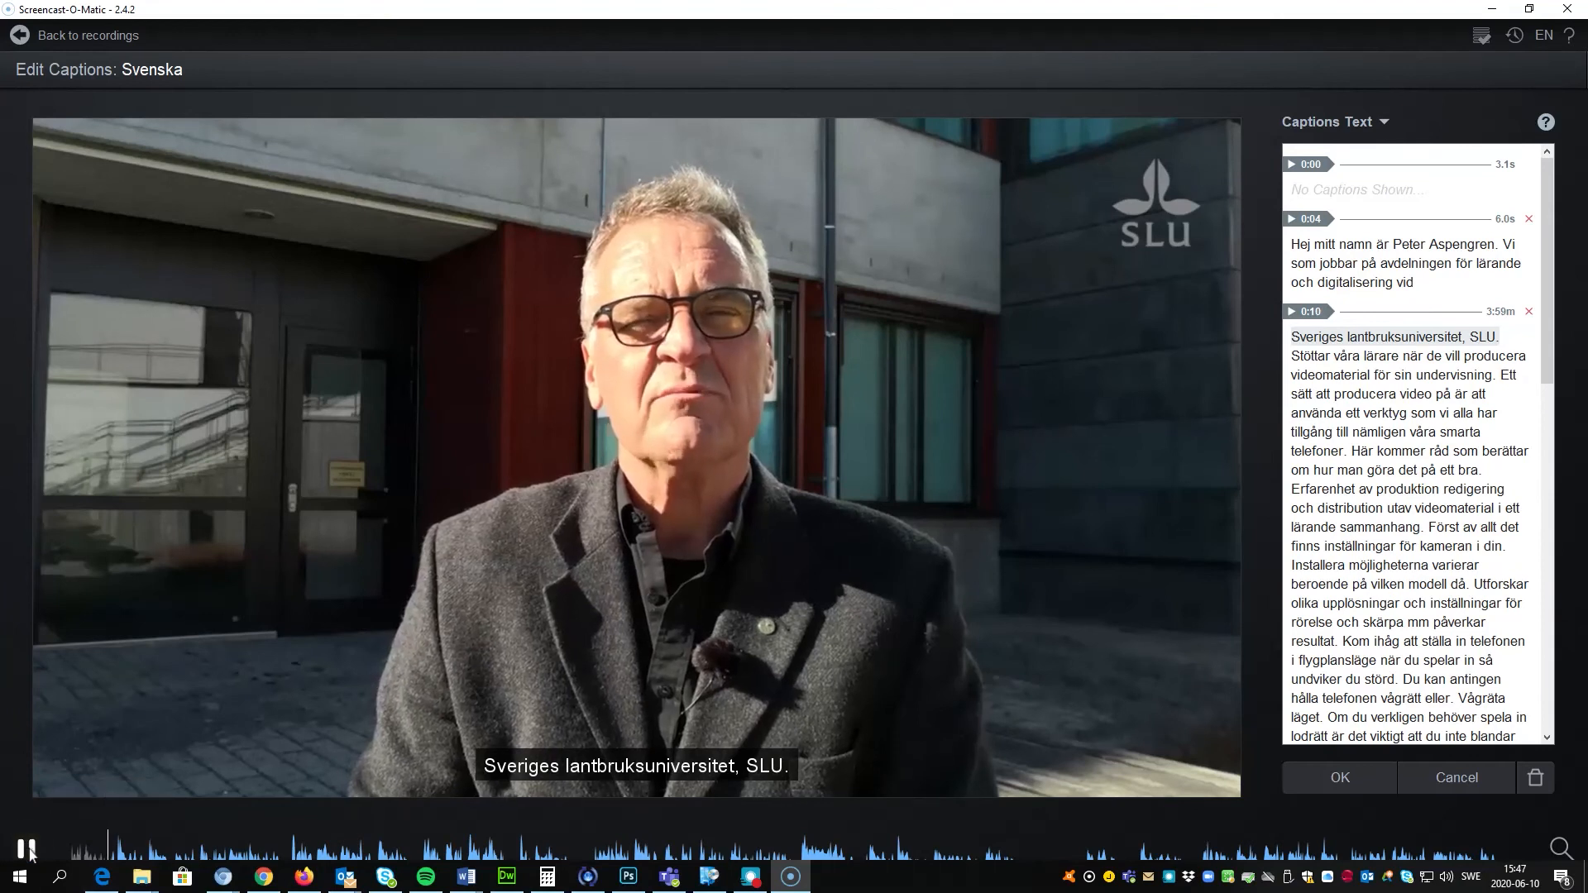
pyautogui.click(27, 849)
# Add sync points at 'Stöttar' (0:12) and 'för sin undervisning' (0:15), then add a new caption track
pyautogui.click(124, 807)
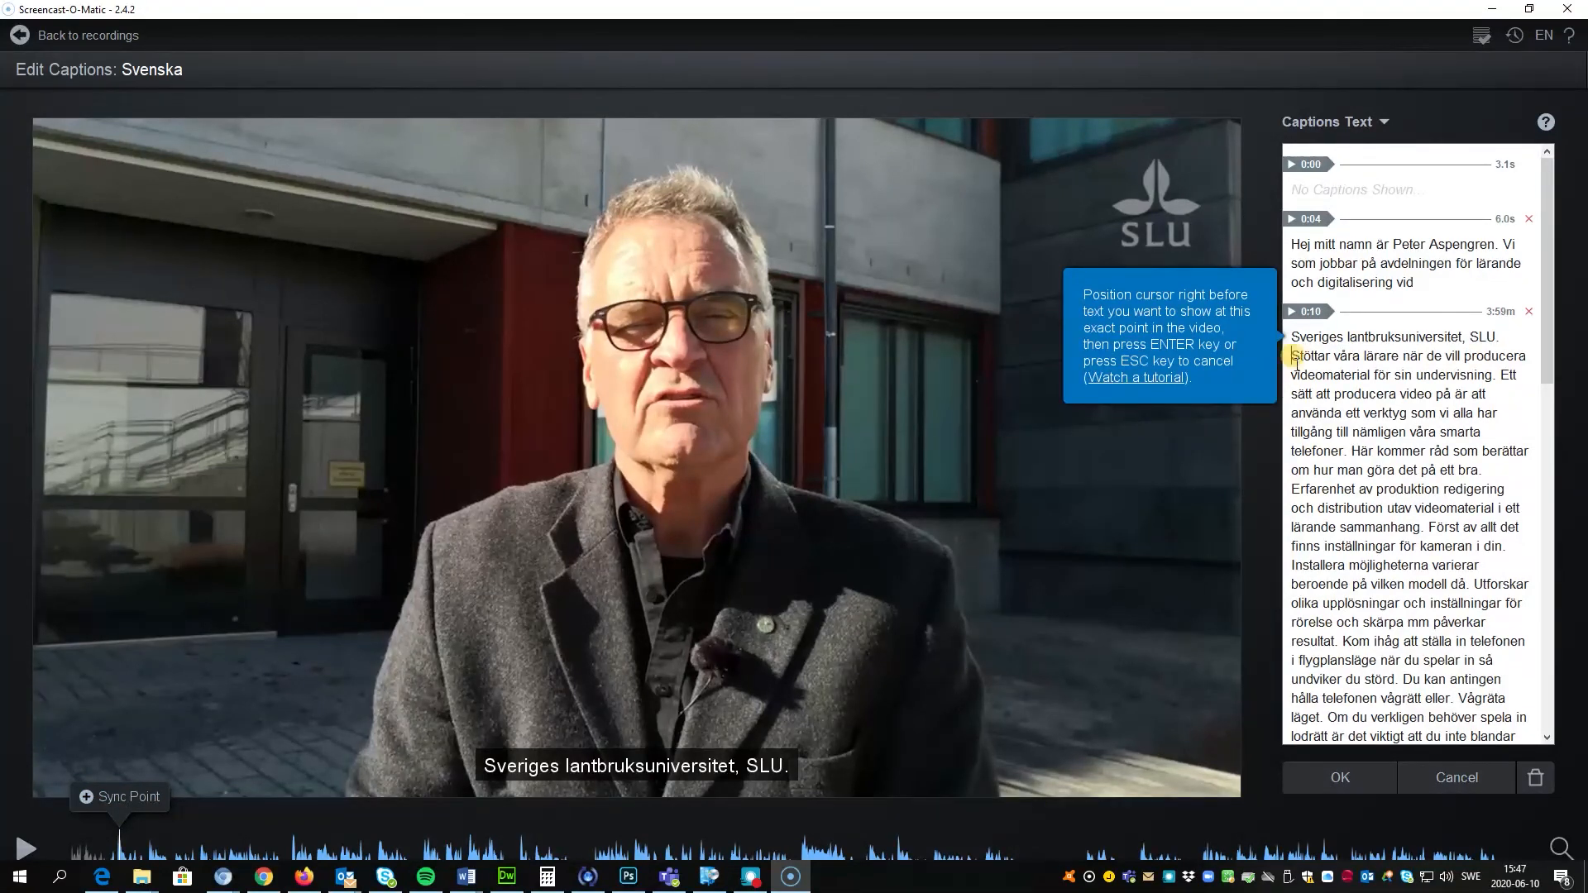
pyautogui.press('Return')
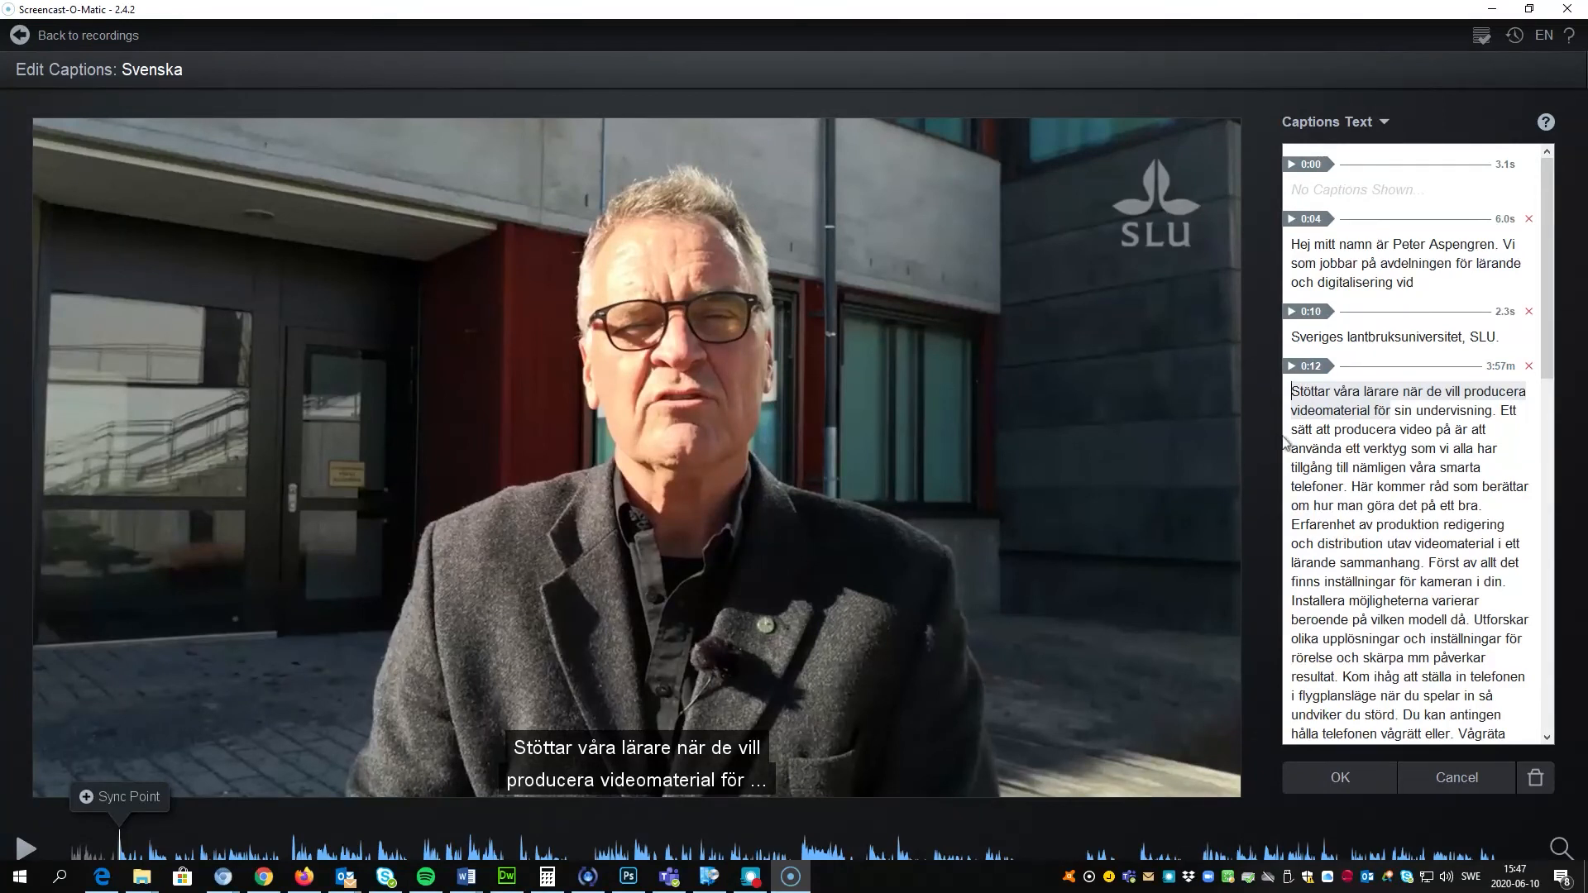
pyautogui.click(27, 848)
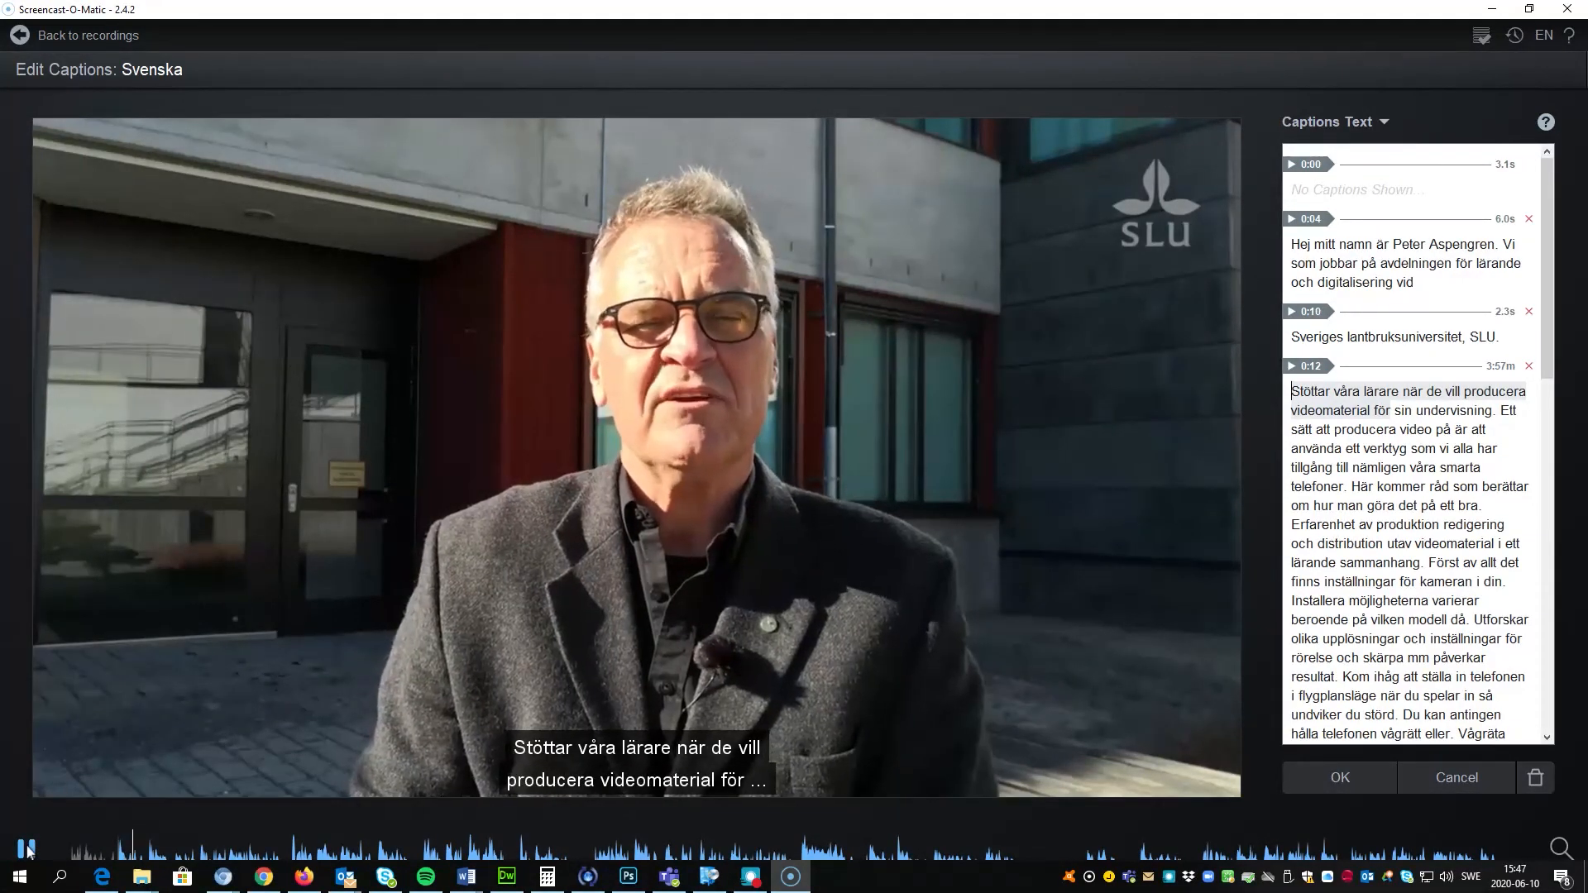
pyautogui.click(26, 848)
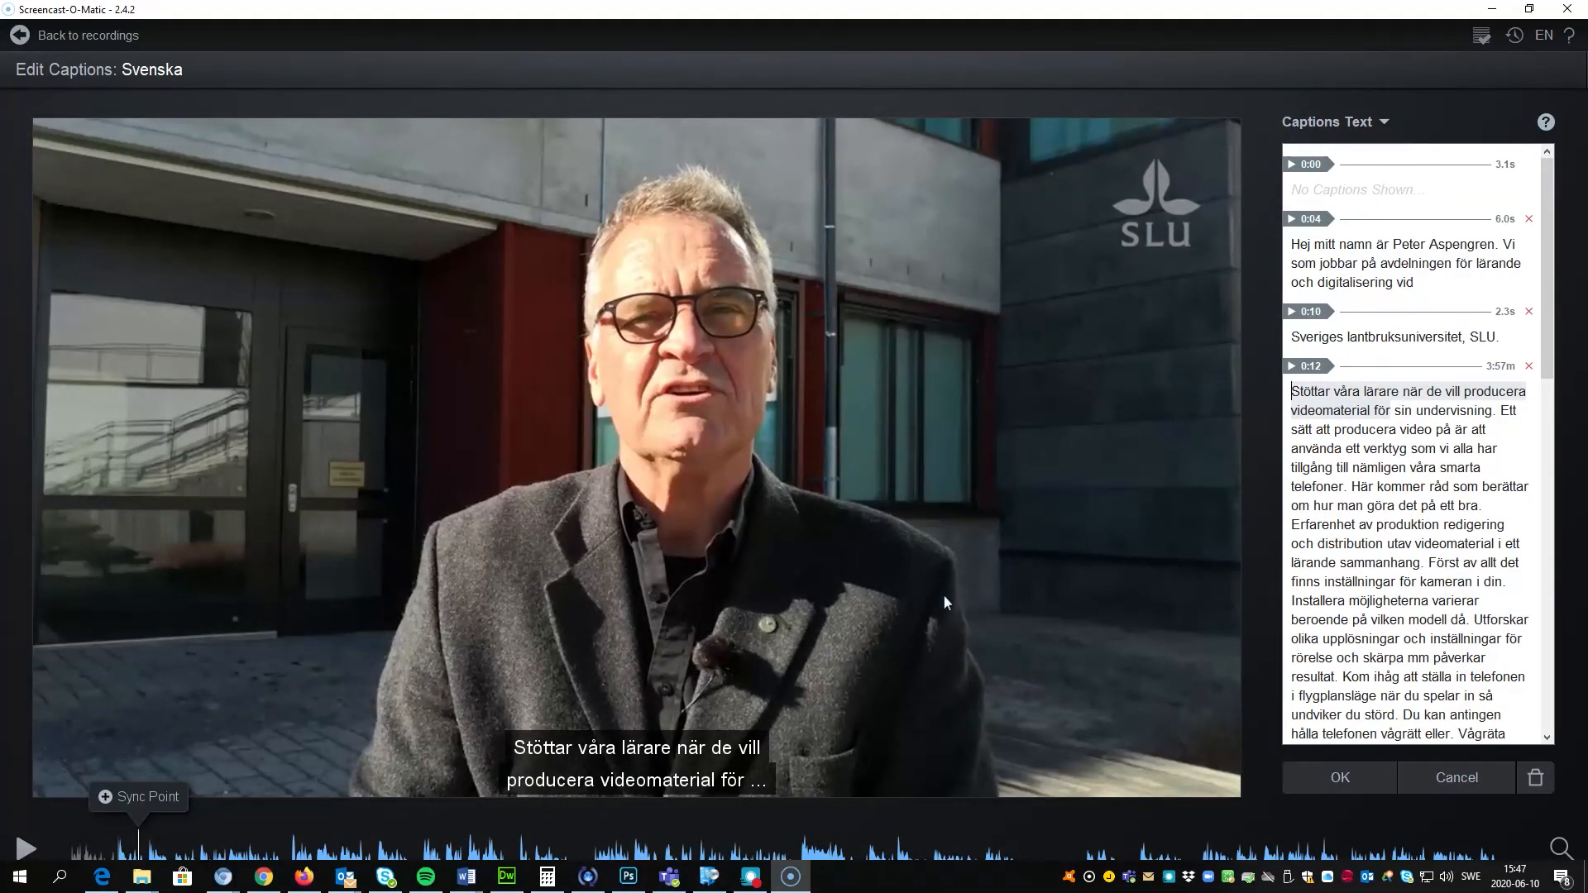
pyautogui.click(141, 797)
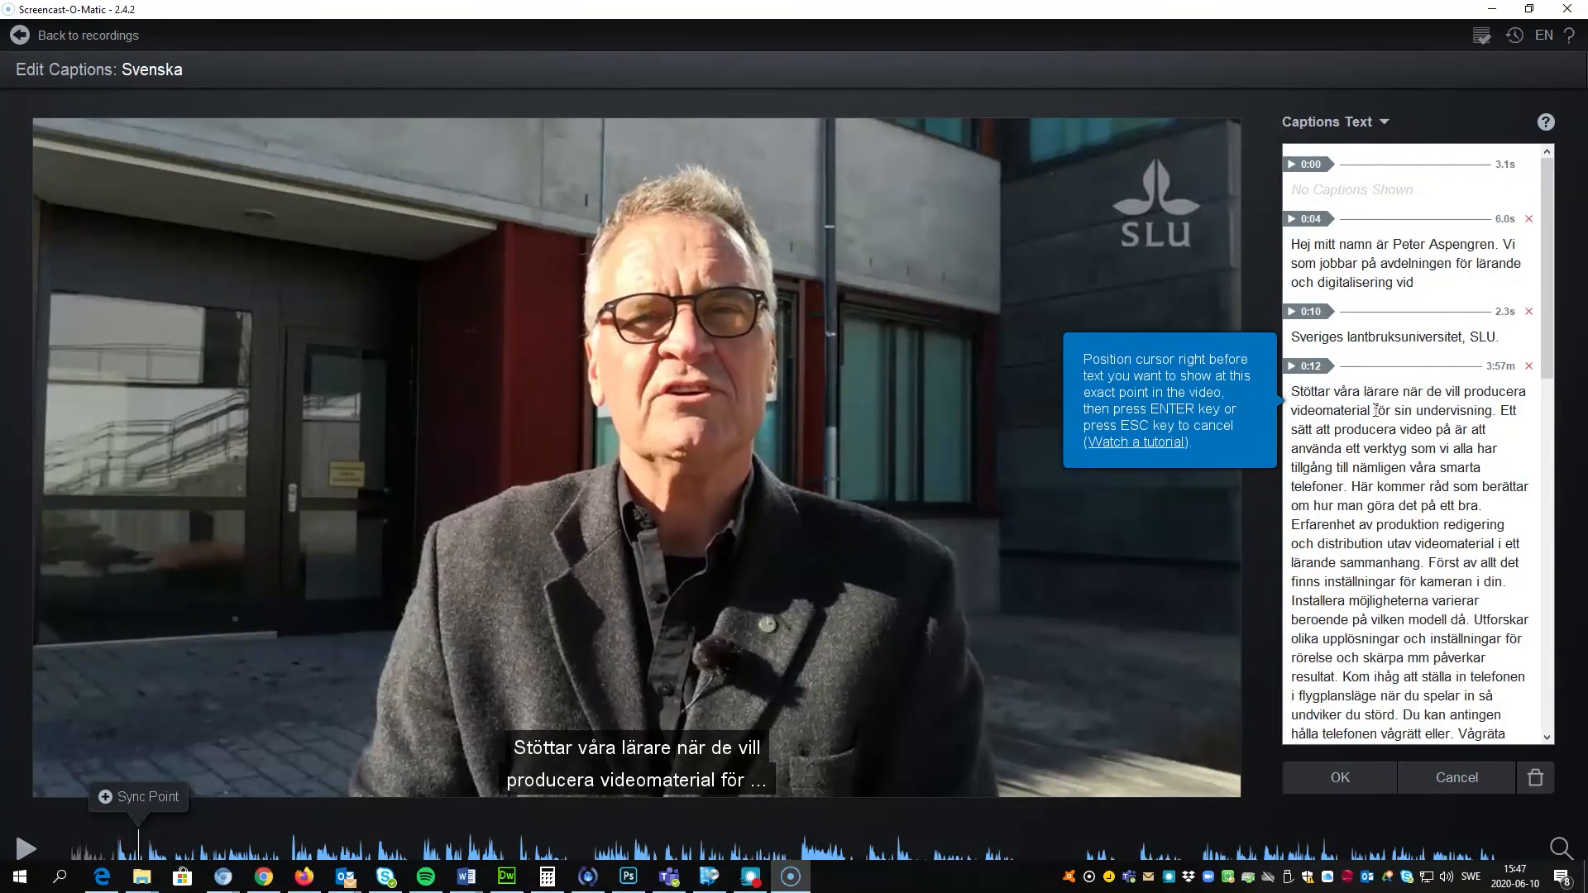
pyautogui.press('Return')
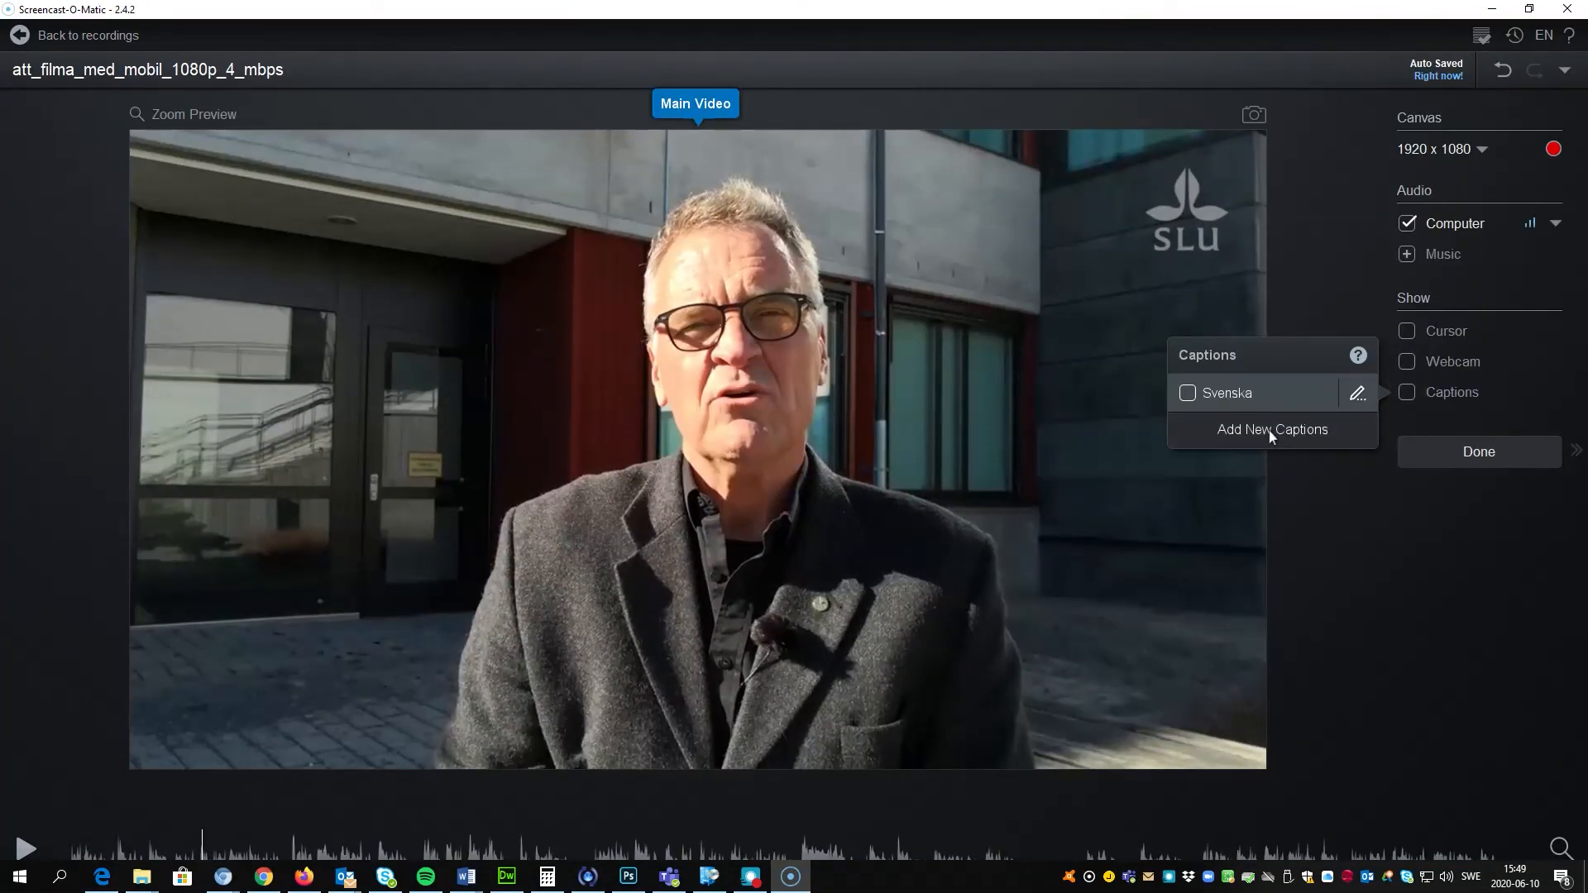
pyautogui.click(1270, 432)
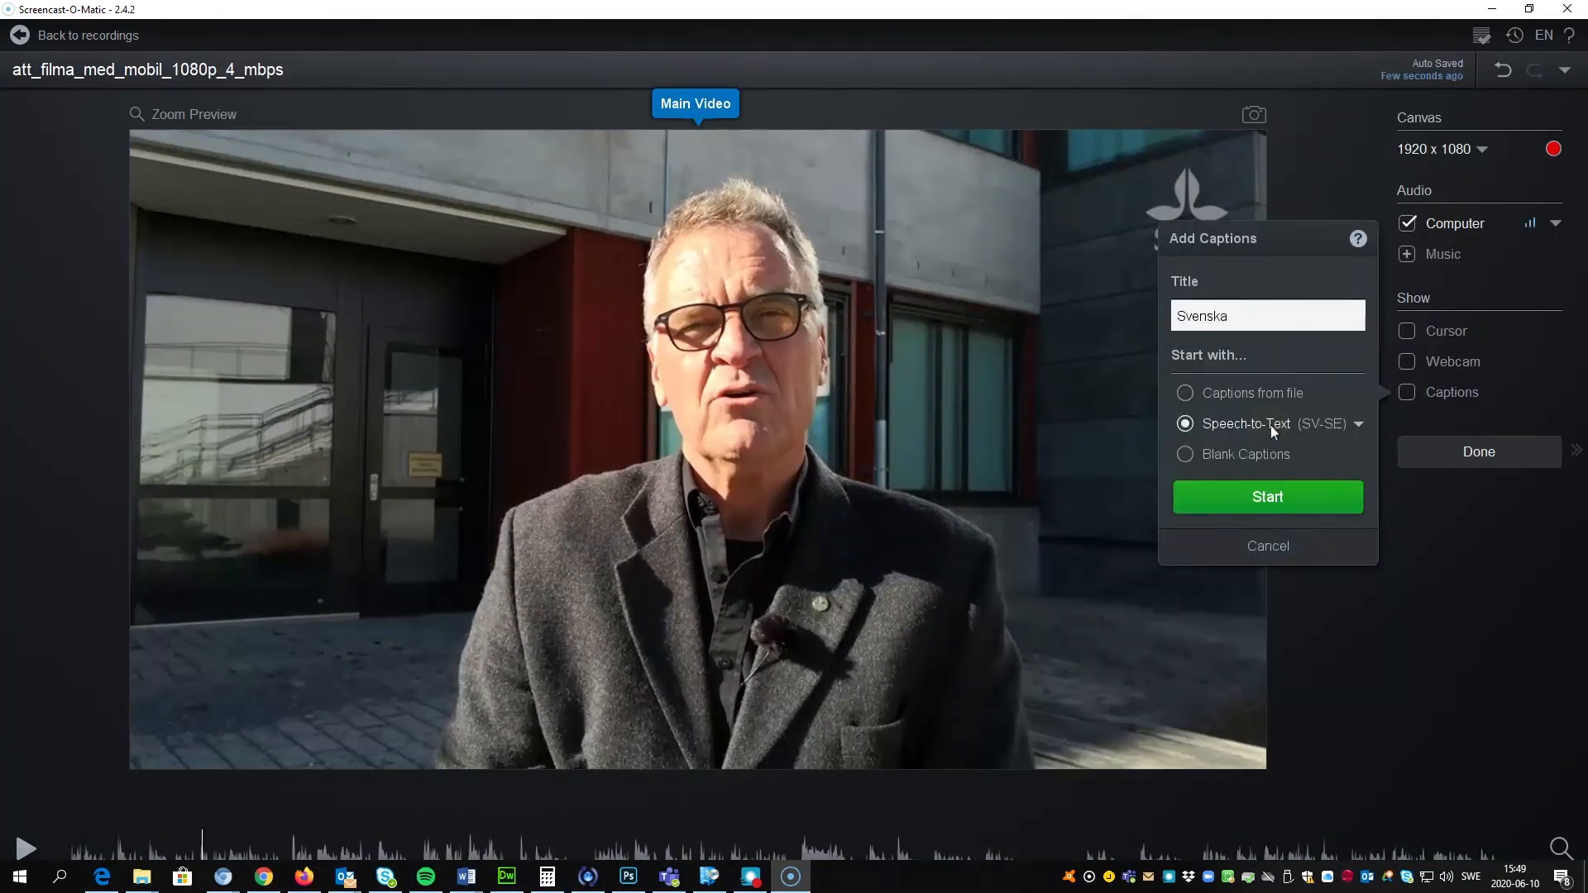
# Create a blank Svenska caption track and type the speaker's self-introduction as the 0:04 caption
pyautogui.click(1225, 455)
pyautogui.click(1252, 498)
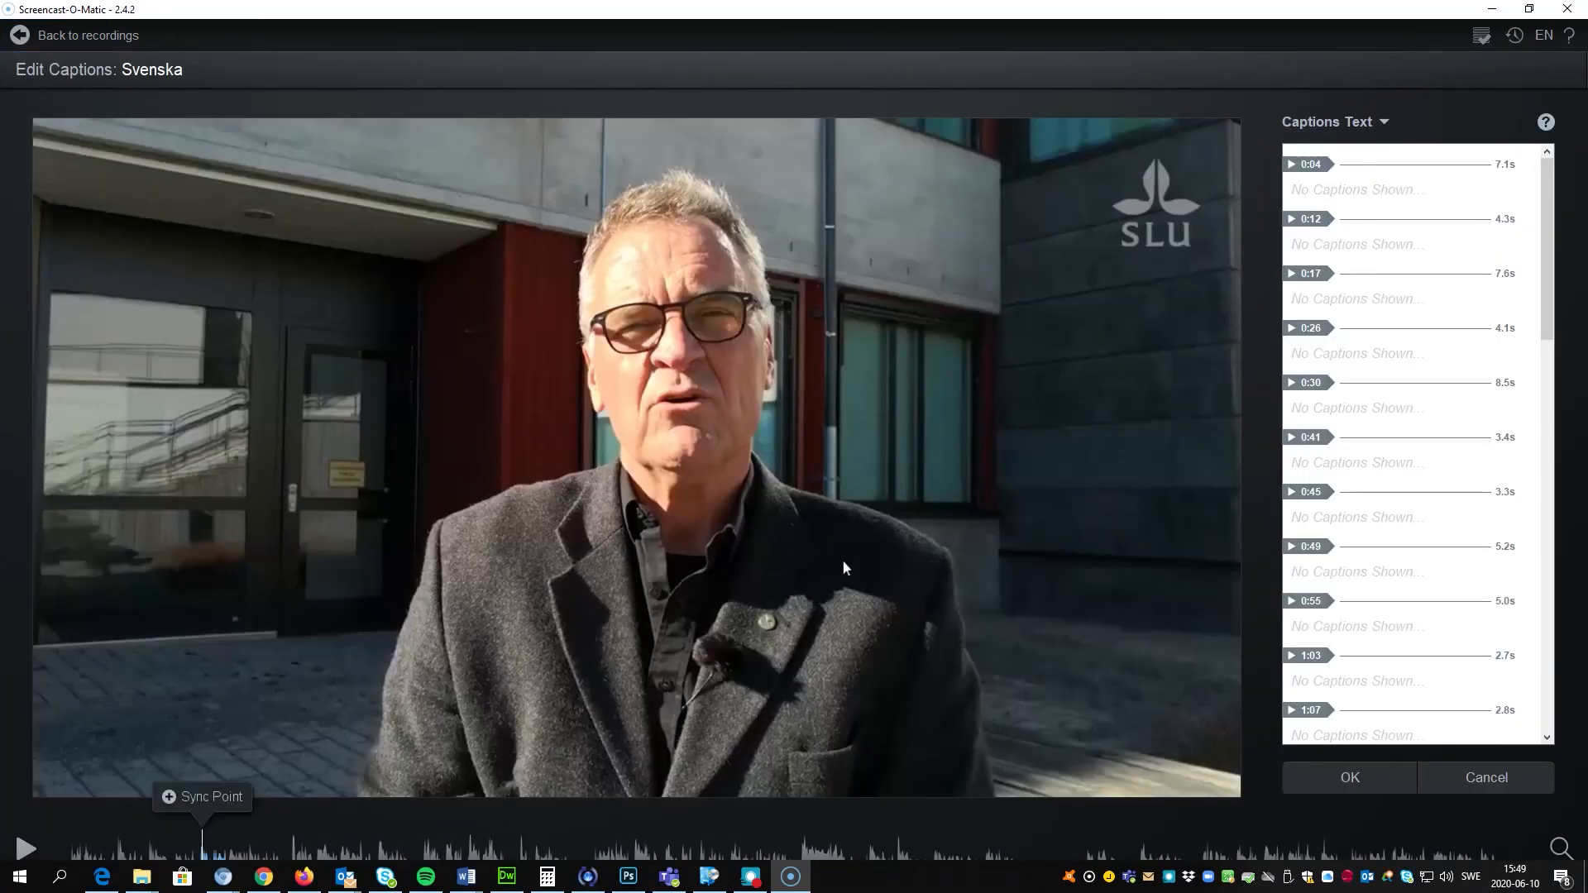
pyautogui.click(1311, 191)
pyautogui.write('Hej mitt namn ä')
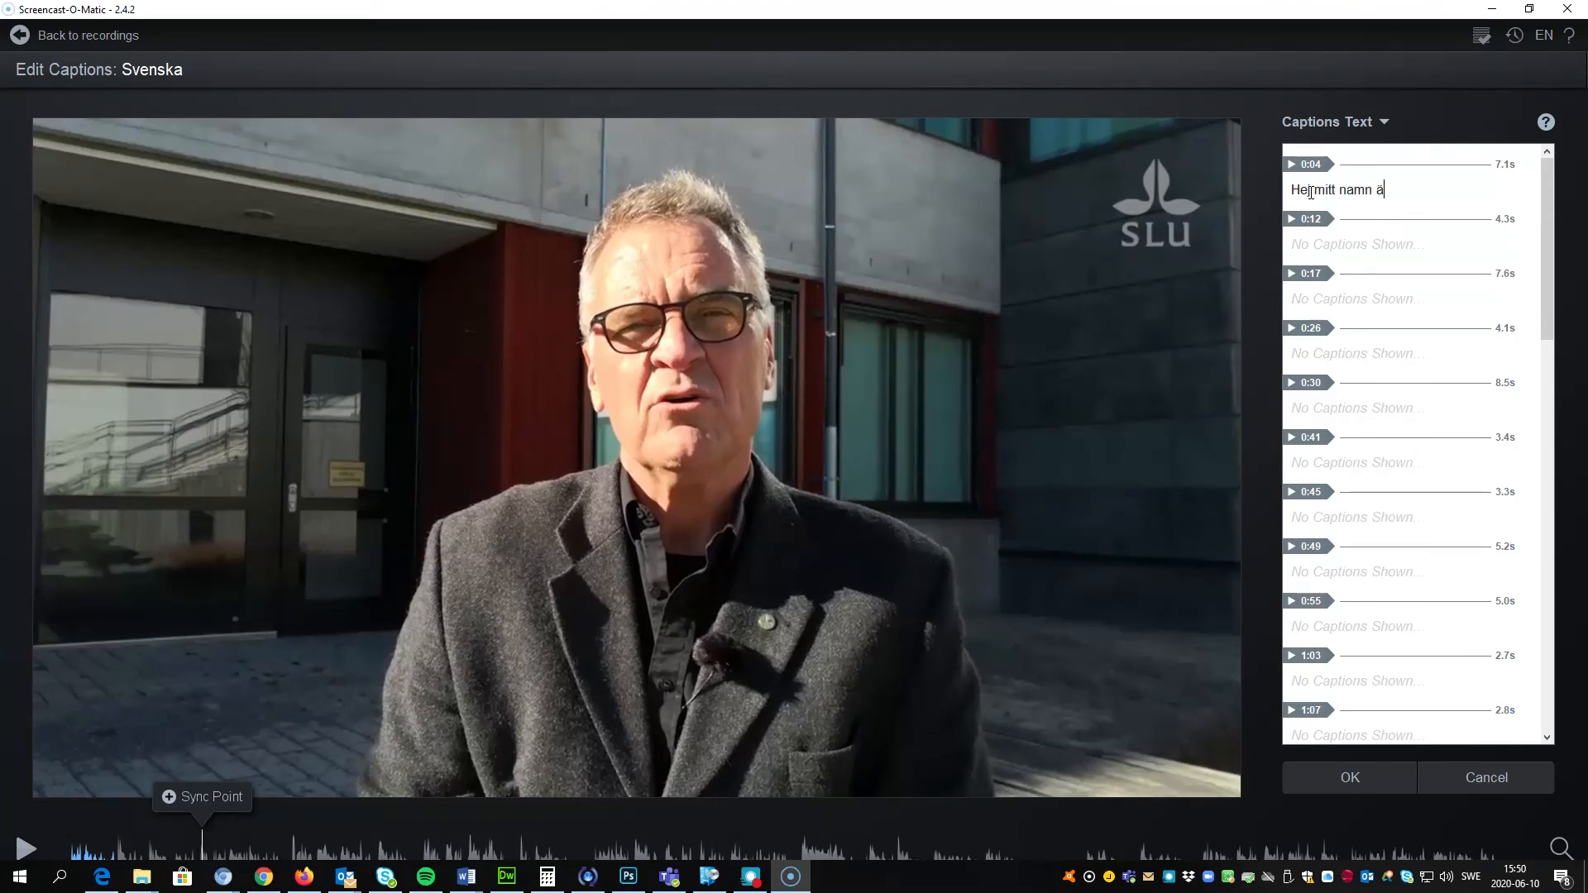
pyautogui.write('r Peter Aspengren.')
# Replay from the start, type 'Vi som jonnar på avdelningen fö' at 0:12, and select the typo 'jonnar'
pyautogui.click(71, 861)
pyautogui.click(26, 849)
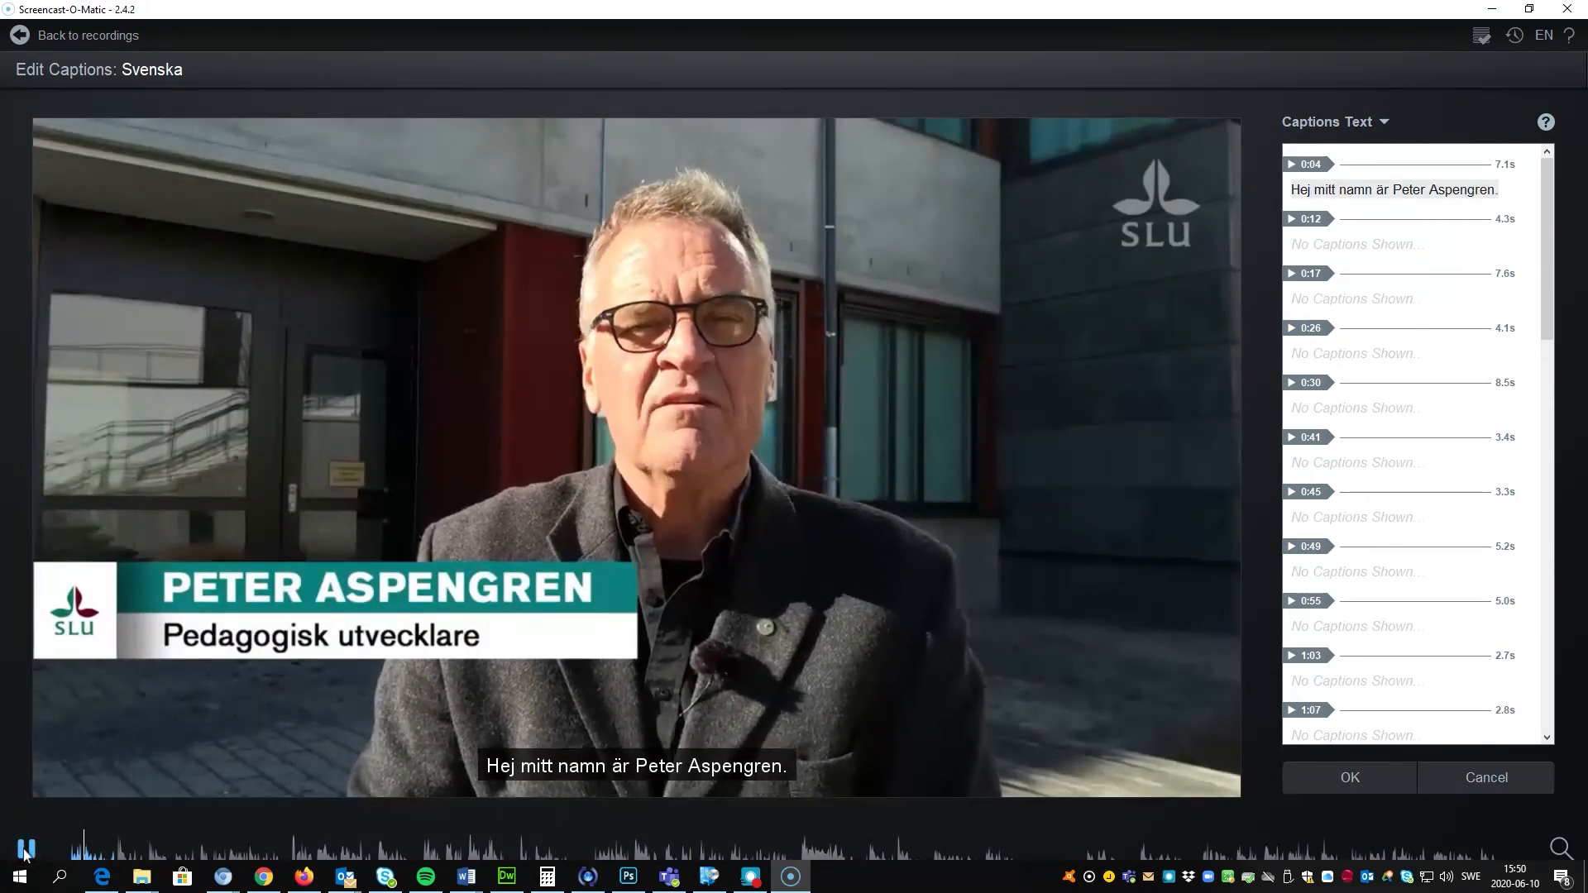
pyautogui.click(24, 849)
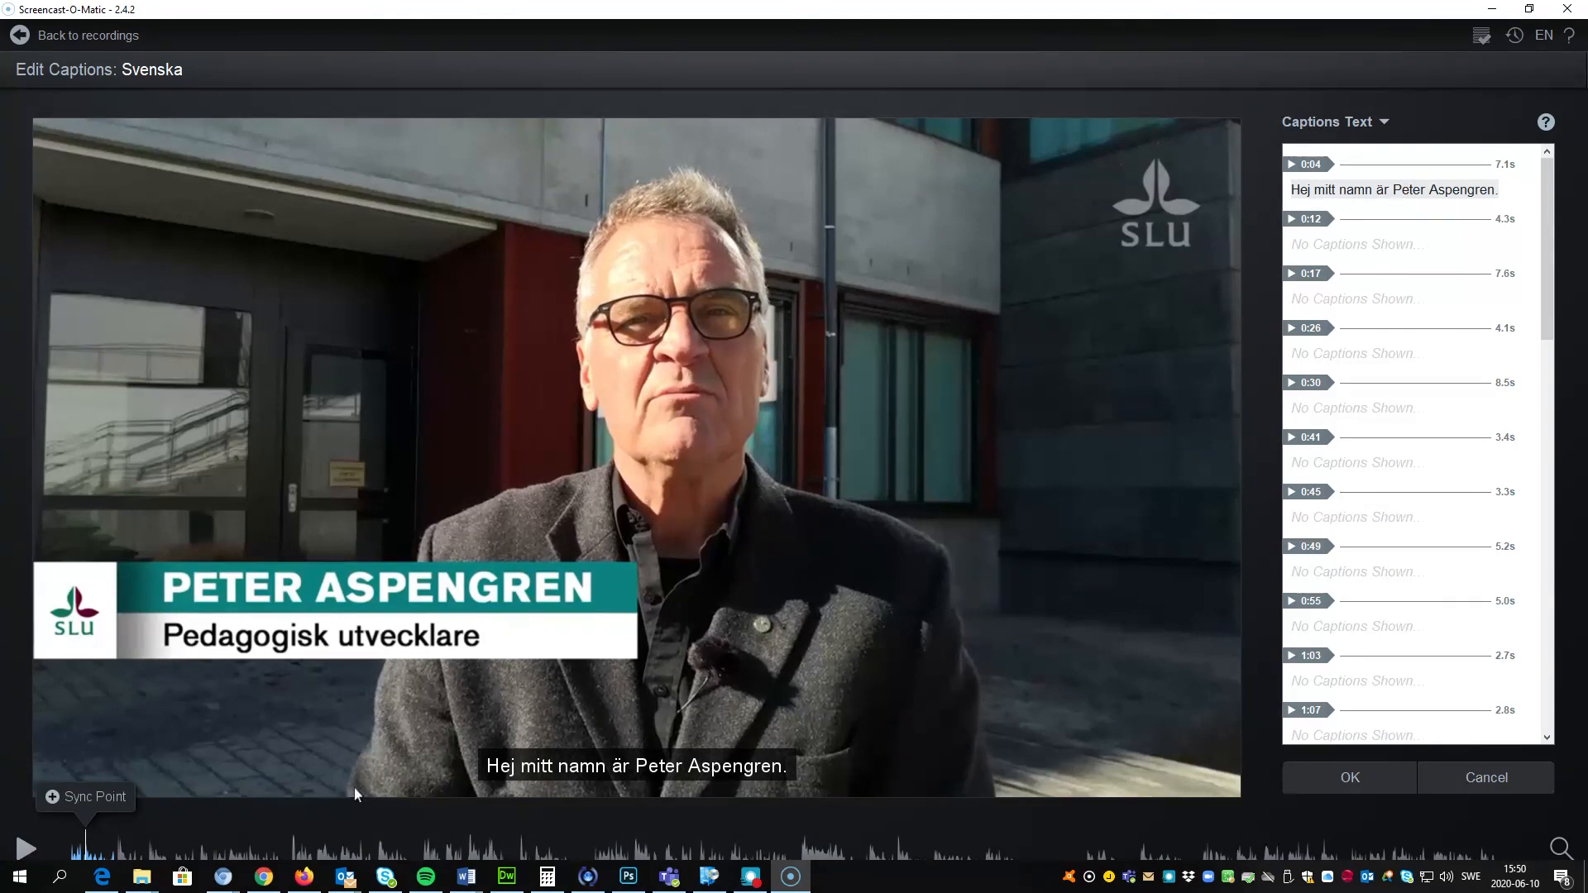
pyautogui.click(1314, 247)
pyautogui.write('Vi som jonnar p')
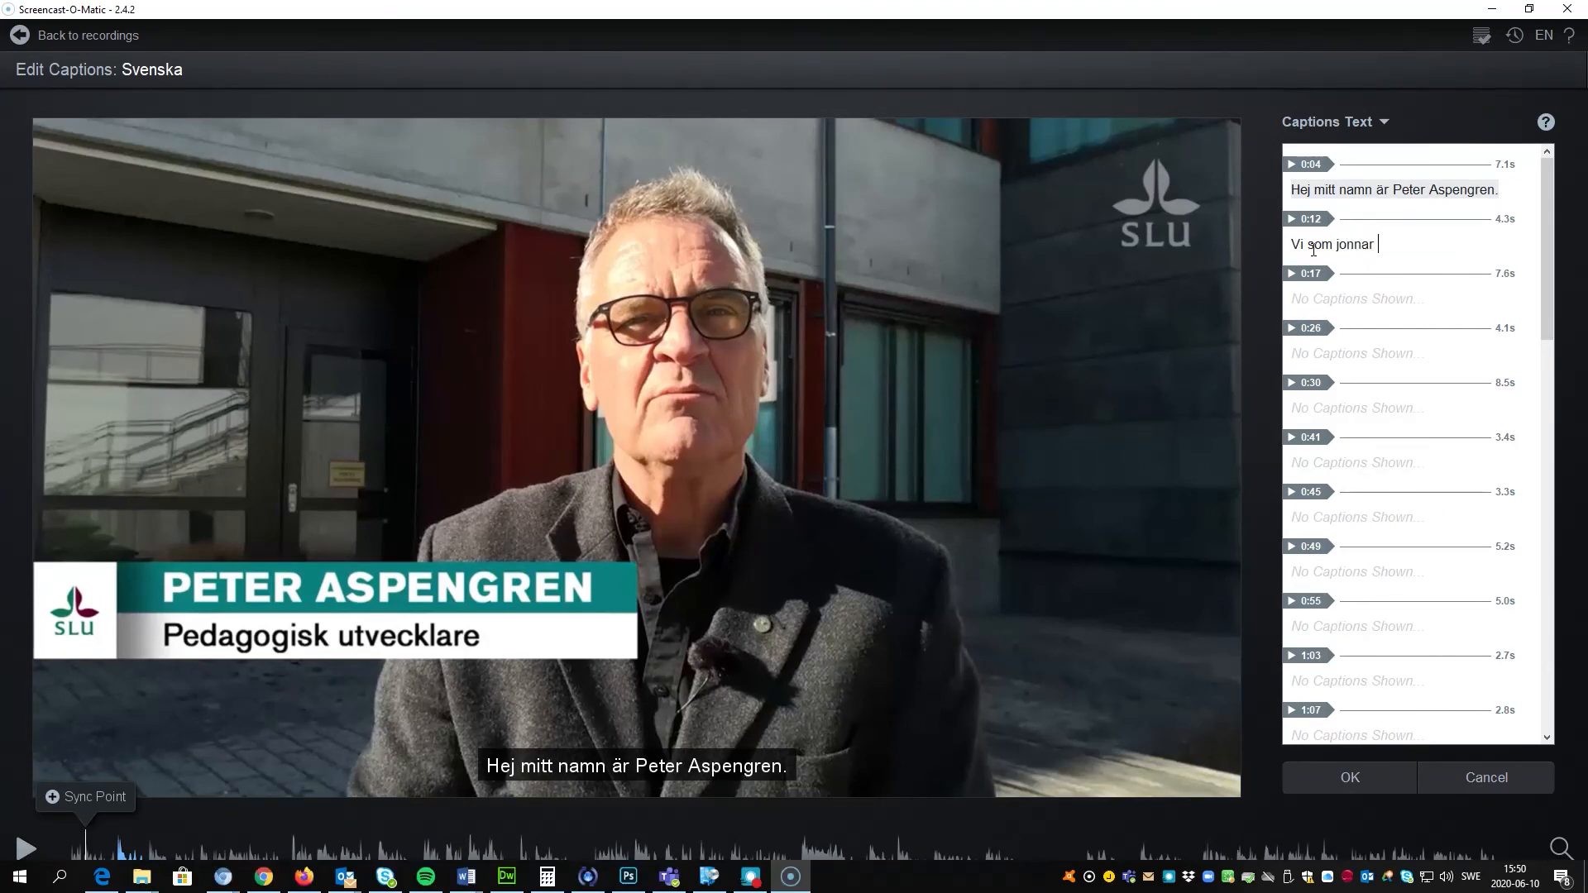
pyautogui.write('å avdelningen för')
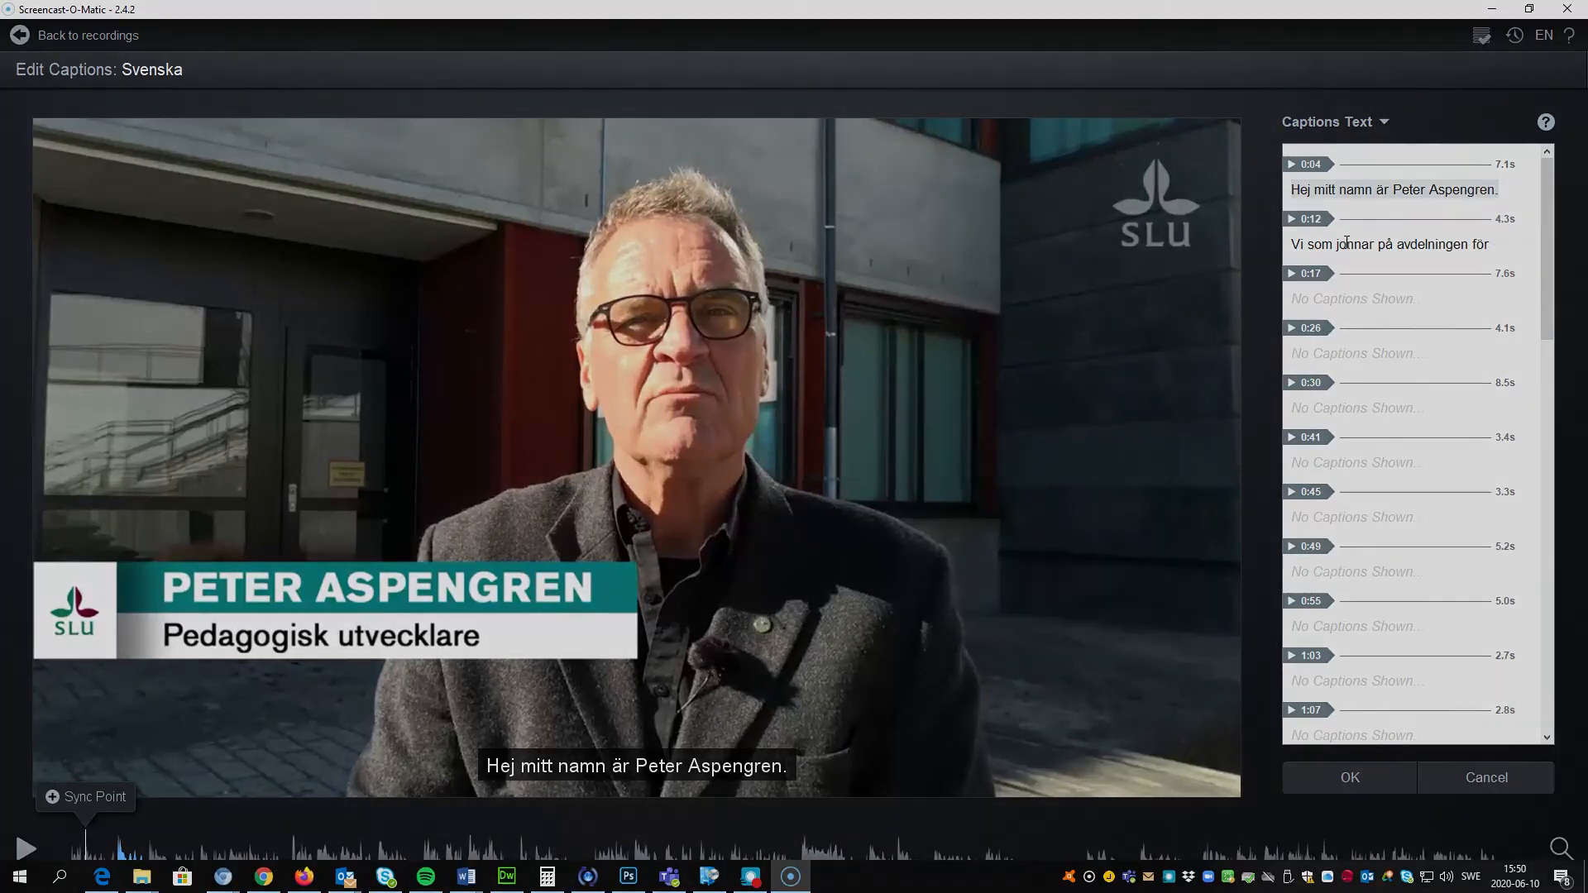
pyautogui.doubleClick(1338, 245)
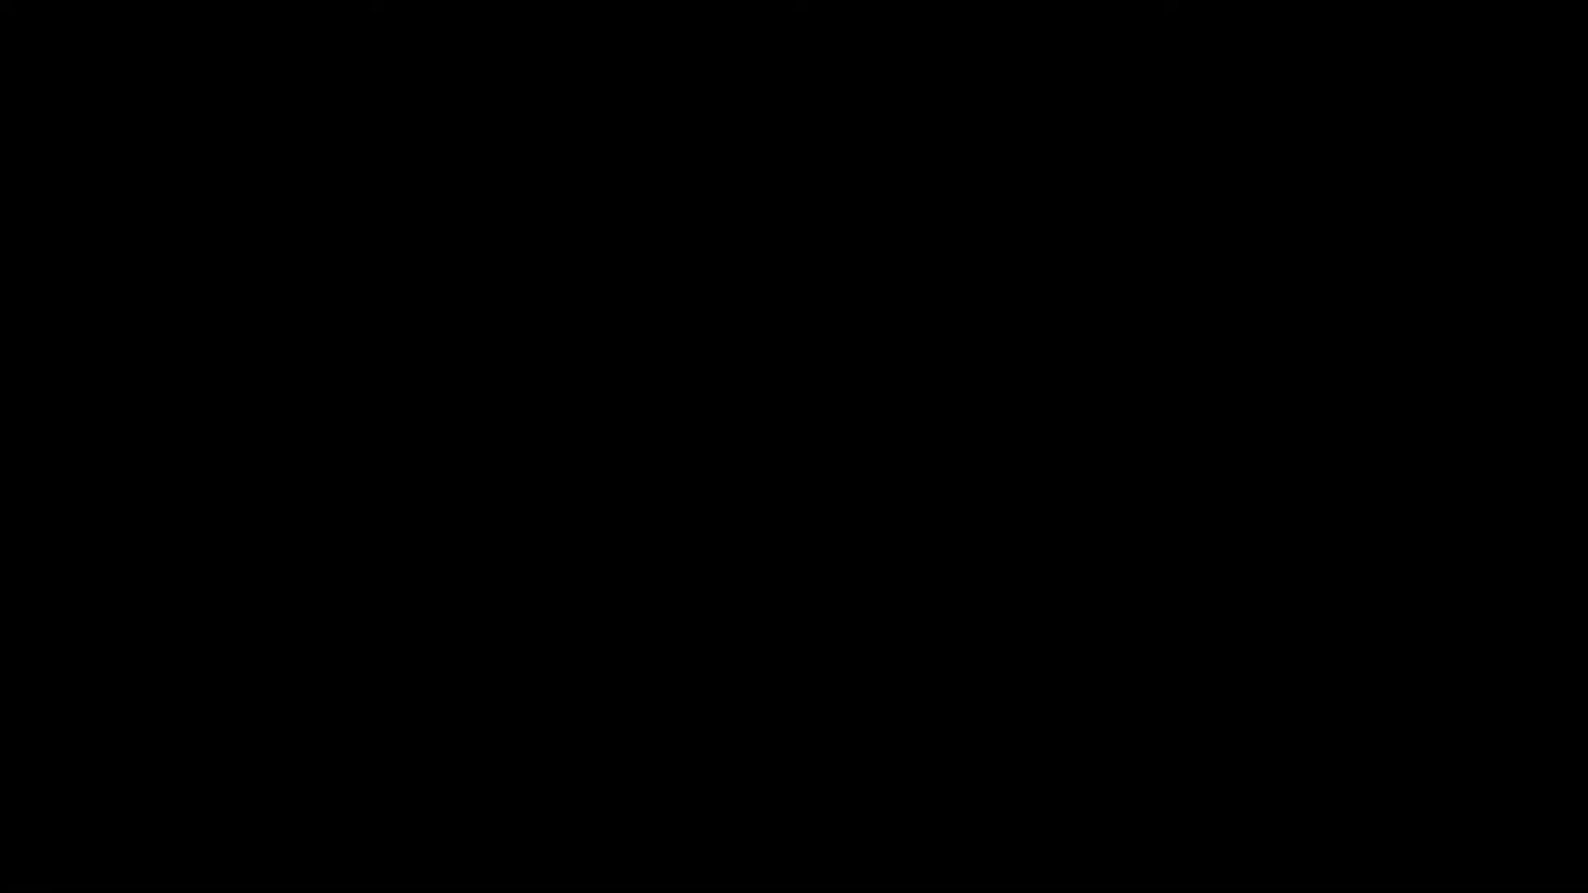